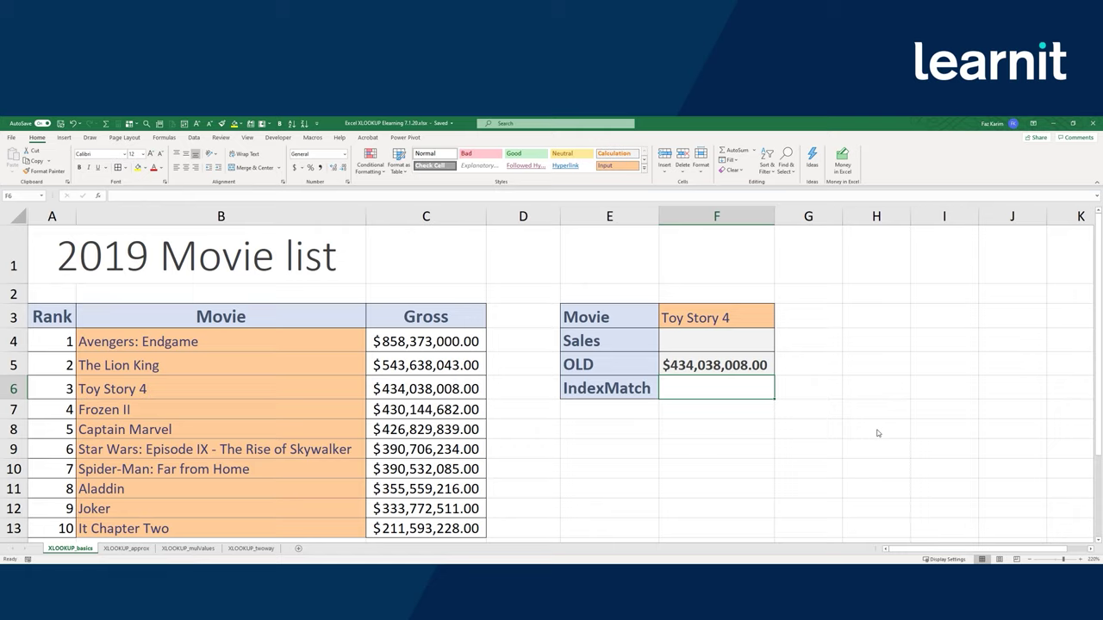
Start an INDEX formula in cell F6 beside the IndexMatch label.
{"action": "type", "text": "="}
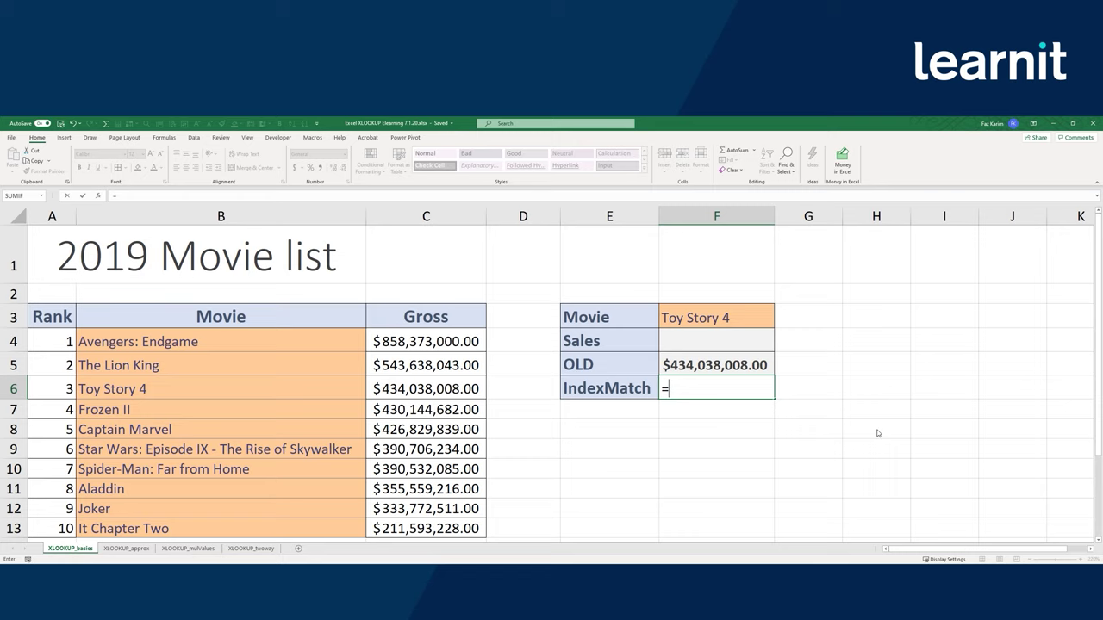
{"action": "type", "text": "inde"}
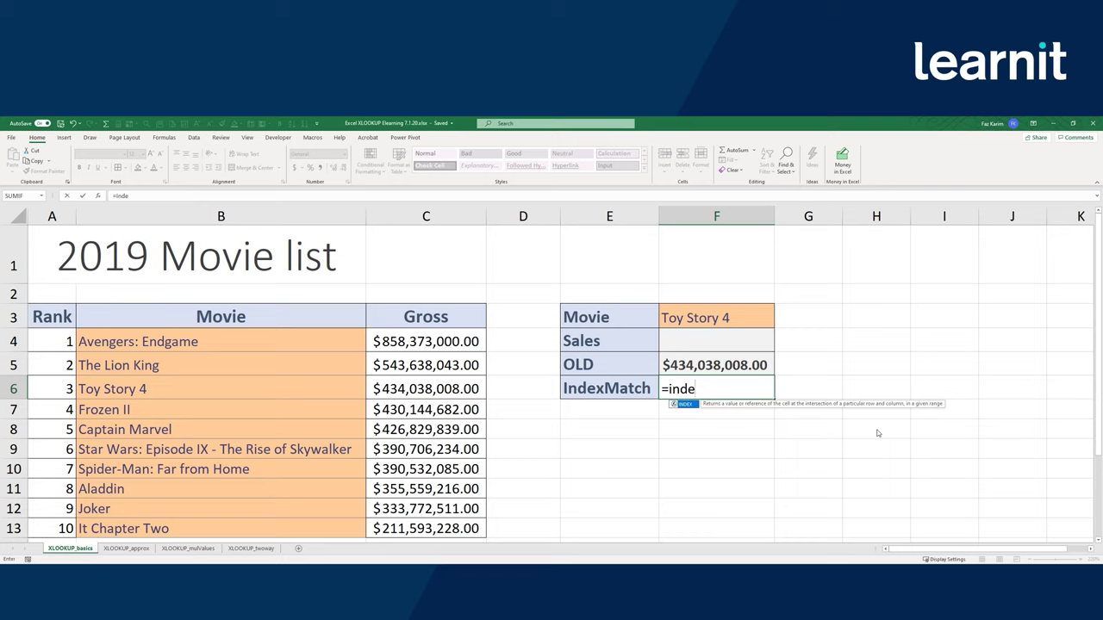
{"action": "key", "text": "Tab"}
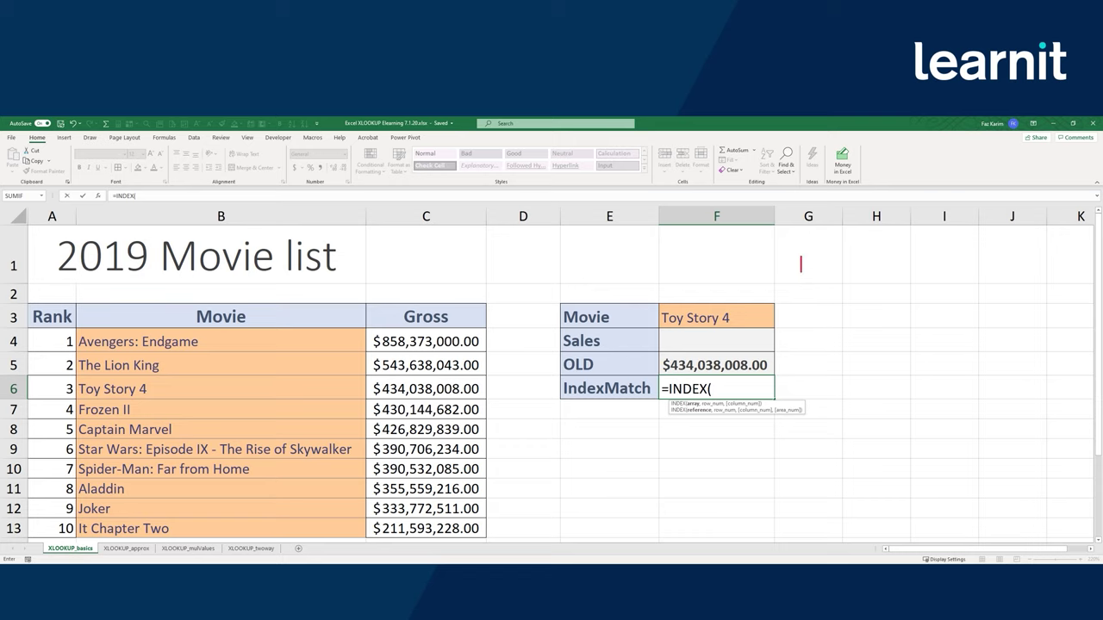
Annotate the screen with Array[3] = {10,20,30} and the lines Array[0] = 10; Array[1] = 20; Array[2] = 30; beneath it.
{"action": "type", "text": "Array[3] = {10"}
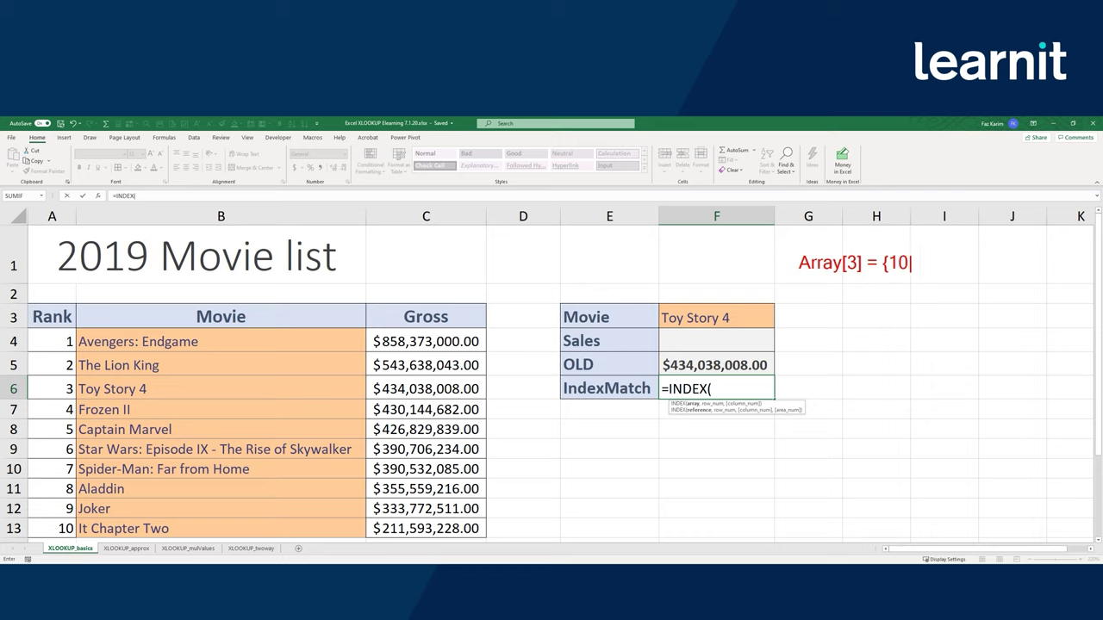
{"action": "type", "text": ",20,30}t"}
{"action": "type", "text": "A"}
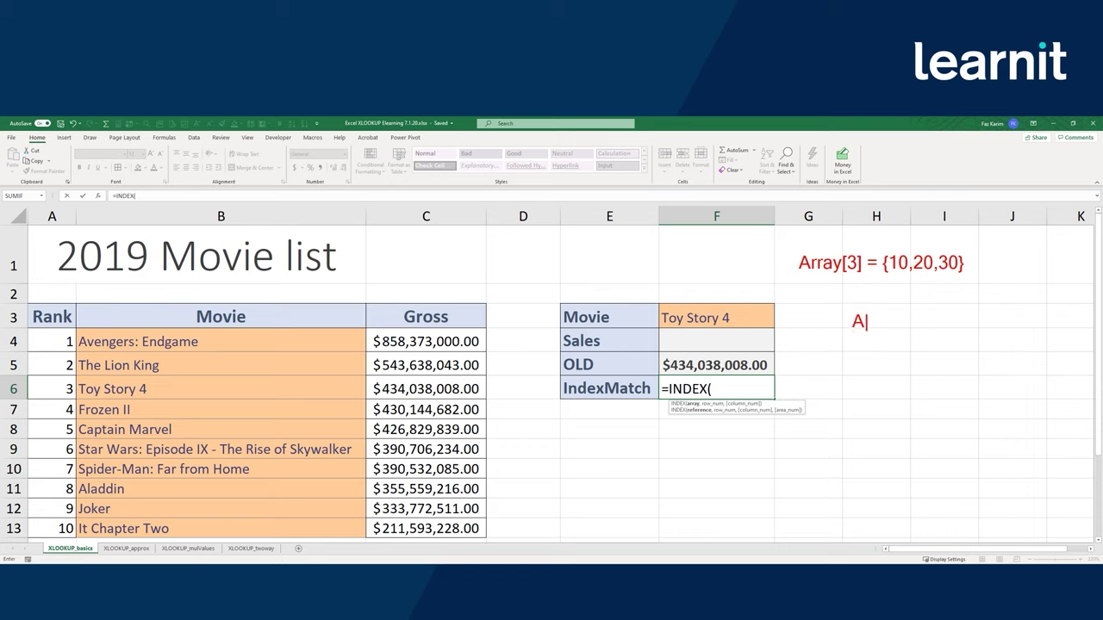
{"action": "type", "text": "rray[0] = 10;"}
{"action": "key", "text": "Return"}
{"action": "type", "text": "Array["}
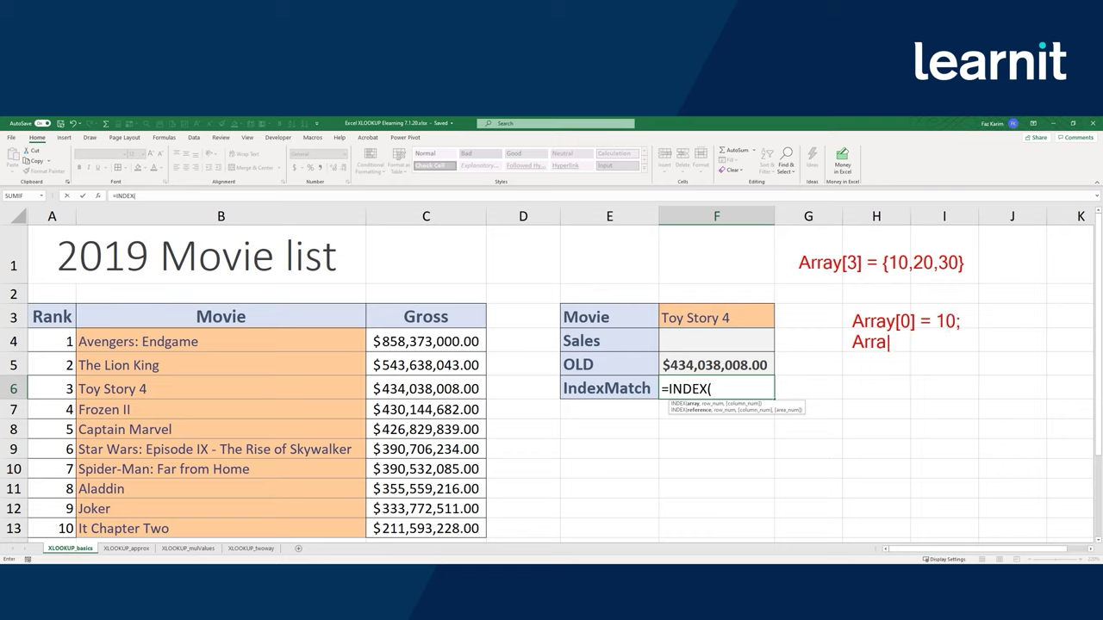
{"action": "type", "text": "1] = 20;"}
{"action": "key", "text": "Return"}
{"action": "type", "text": "Array"}
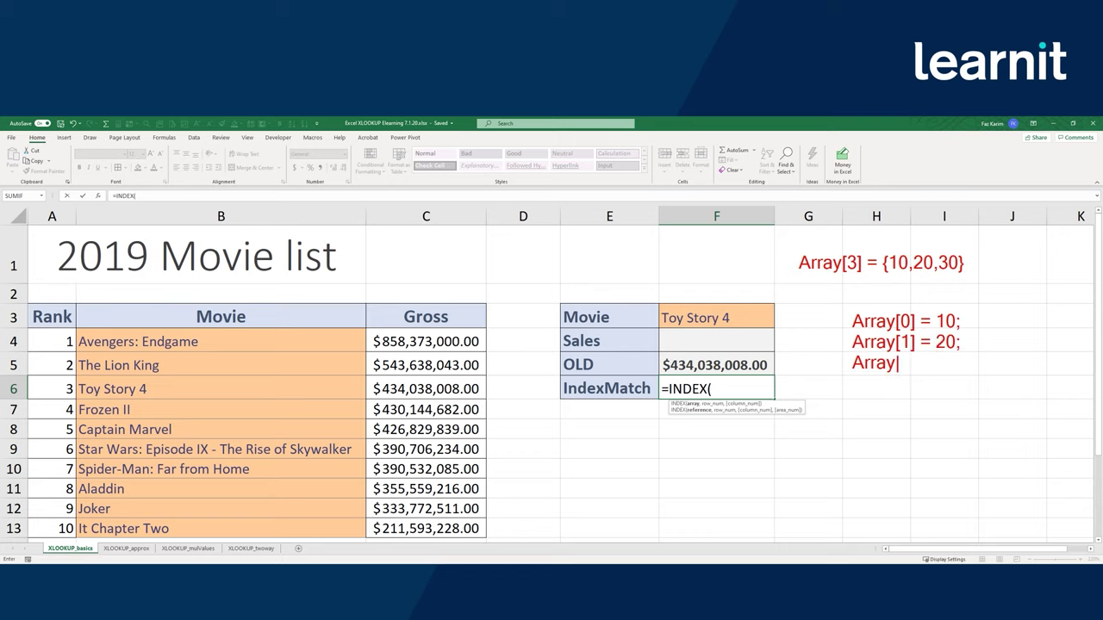
{"action": "type", "text": "[2] = 30;"}
Frame the Array[3] declaration in red and draw blue arrows from it to the three element indexes.
{"action": "left_click_drag", "start_coordinate": [785, 246], "coordinate": [992, 285]}
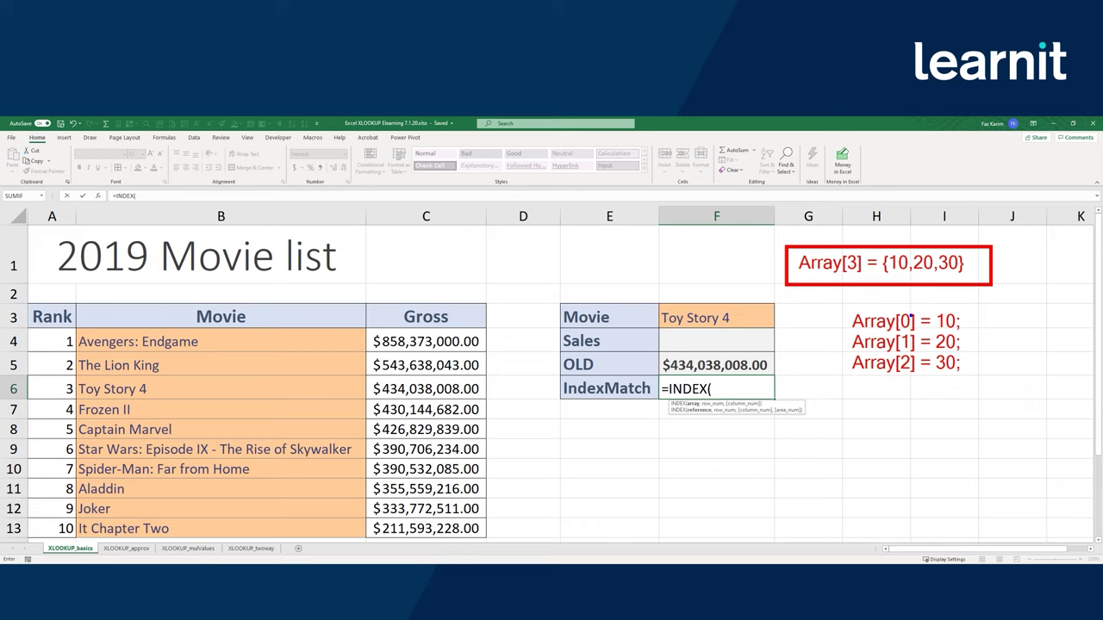
{"action": "left_click_drag", "start_coordinate": [911, 316], "coordinate": [977, 289]}
{"action": "left_click_drag", "start_coordinate": [911, 343], "coordinate": [977, 287]}
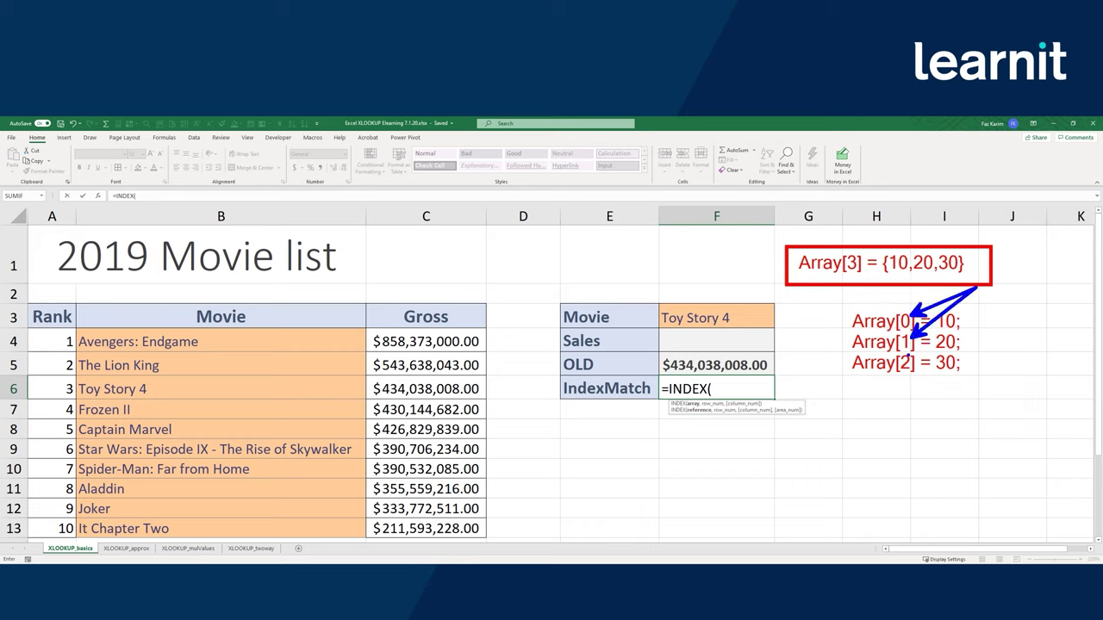
{"action": "left_click_drag", "start_coordinate": [910, 355], "coordinate": [977, 290]}
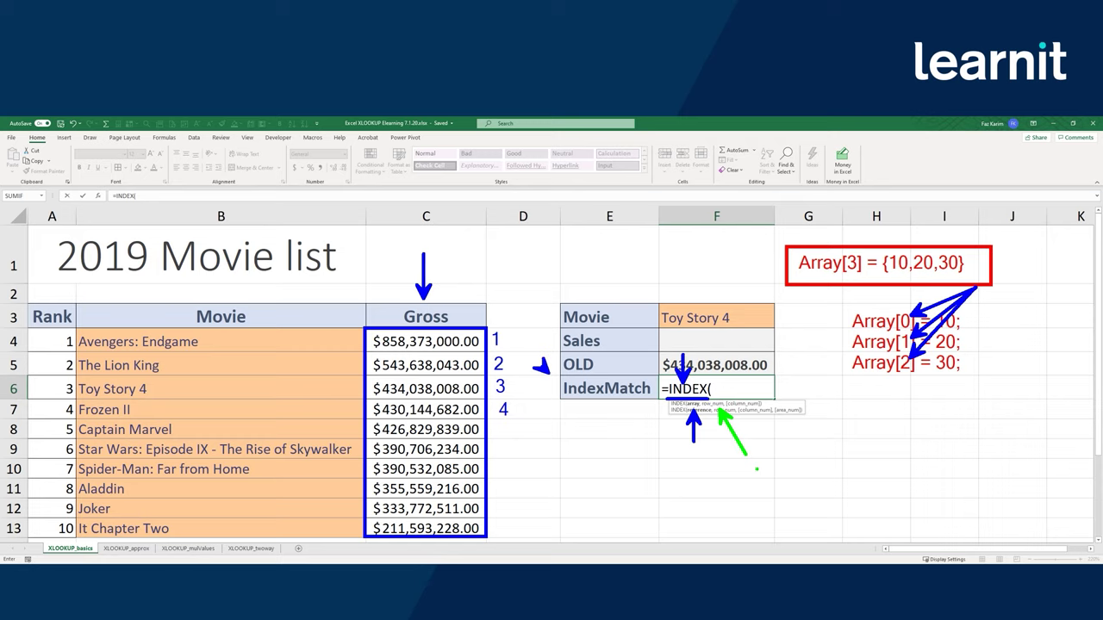
Write the annotation Match(lookup_value, lookup_array) in red below the INDEX formula.
{"action": "type", "text": "Match(lo"}
{"action": "type", "text": "ok"}
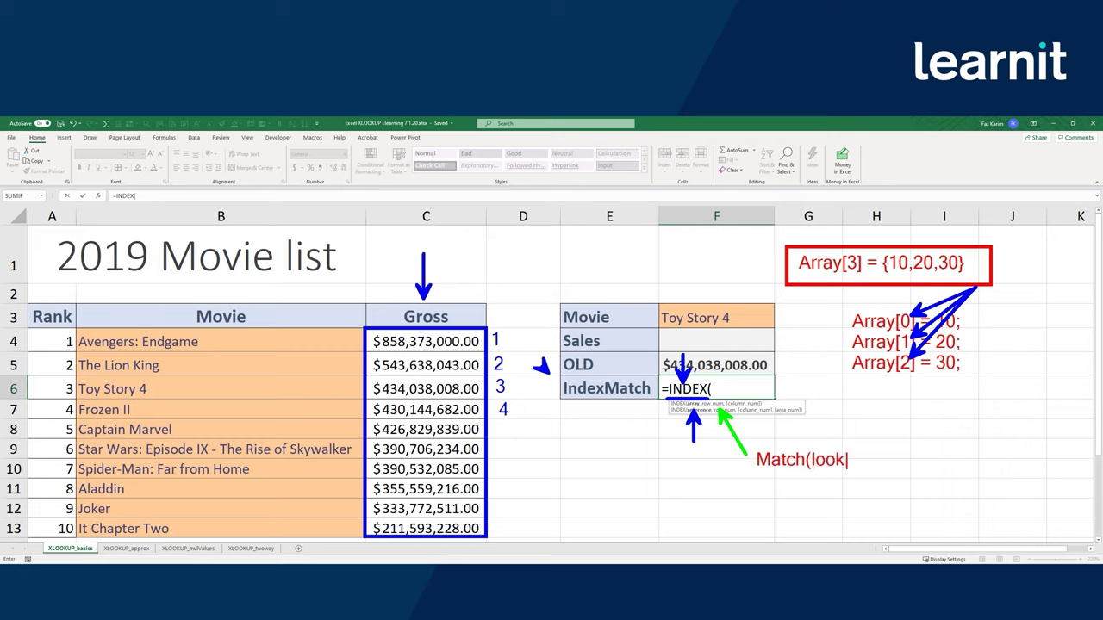
{"action": "type", "text": "up_value"}
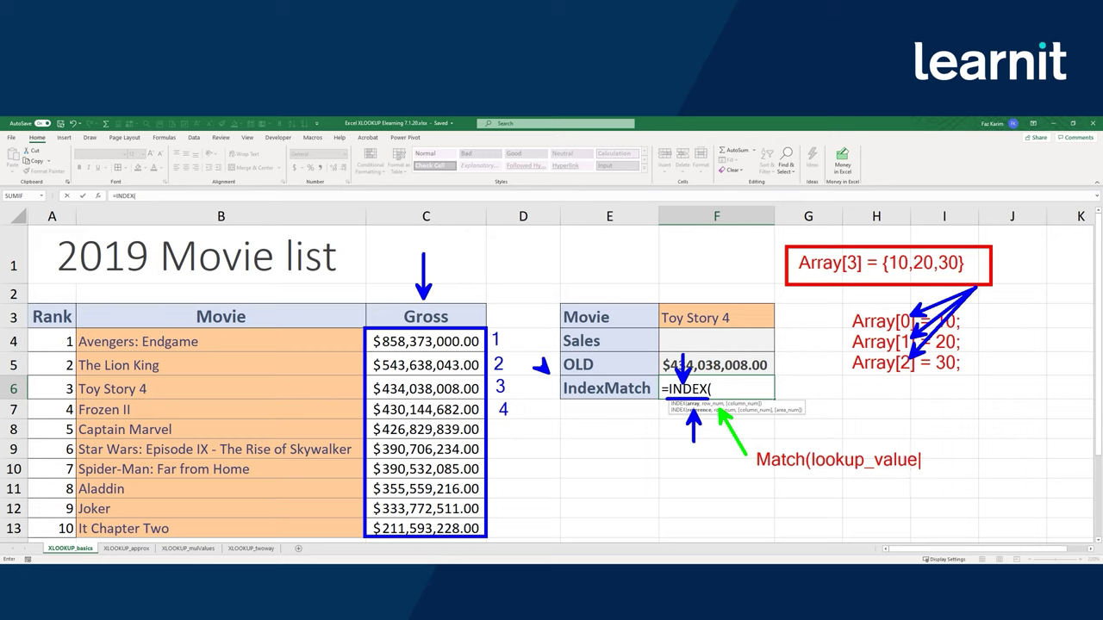
{"action": "type", "text": ", lookup_array"}
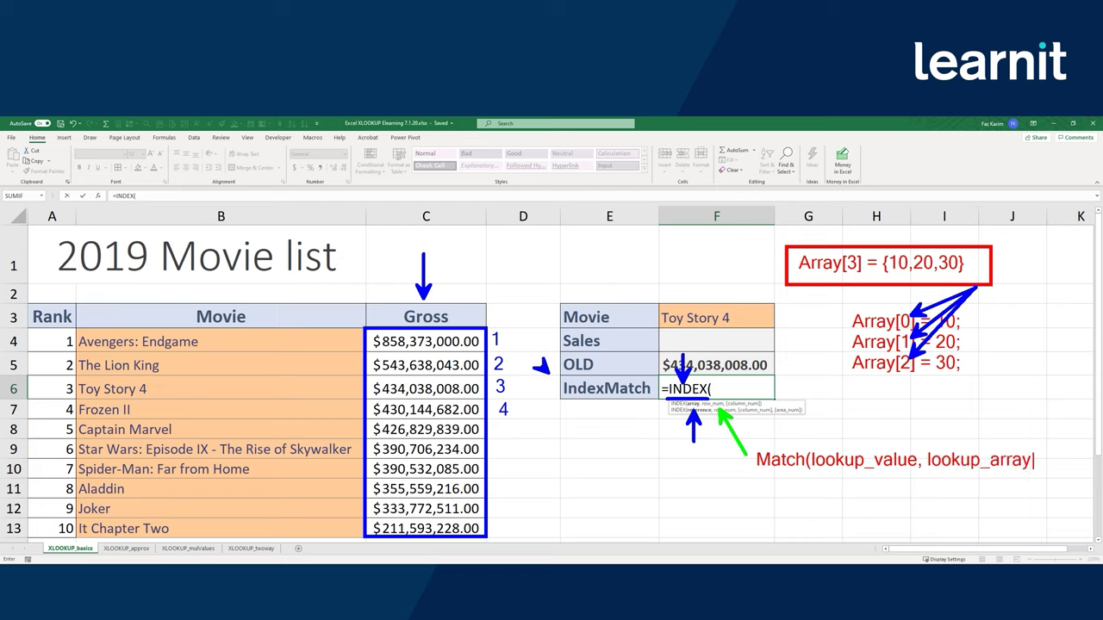
{"action": "type", "text": ")"}
{"action": "key", "text": "Escape"}
Underline the parts of the Match annotation, mark Toy Story 4 as the lookup value, and frame the movie titles in green.
{"action": "left_click_drag", "start_coordinate": [767, 471], "coordinate": [787, 470]}
{"action": "left_click_drag", "start_coordinate": [834, 475], "coordinate": [898, 473]}
{"action": "mouse_move", "coordinate": [725, 307]}
{"action": "left_mouse_down"}
{"action": "mouse_move", "coordinate": [759, 290]}
{"action": "mouse_move", "coordinate": [716, 313]}
{"action": "mouse_move", "coordinate": [739, 315]}
{"action": "left_mouse_up"}
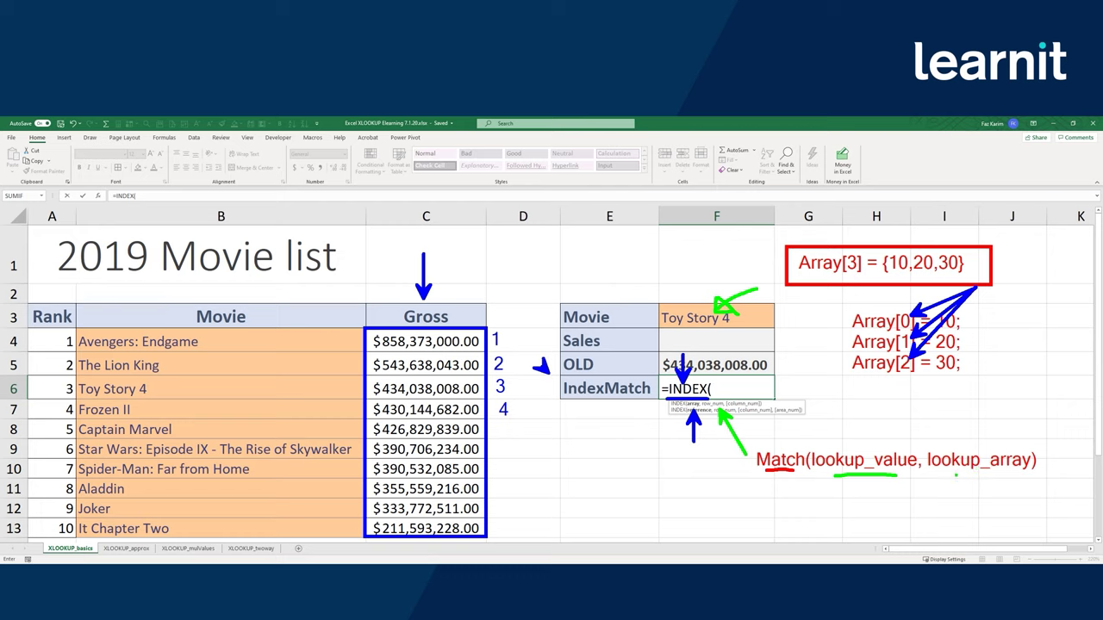
{"action": "left_click_drag", "start_coordinate": [956, 473], "coordinate": [1006, 472]}
{"action": "mouse_move", "coordinate": [844, 445]}
{"action": "left_mouse_down"}
{"action": "mouse_move", "coordinate": [883, 405]}
{"action": "mouse_move", "coordinate": [987, 410]}
{"action": "mouse_move", "coordinate": [1004, 446]}
{"action": "mouse_move", "coordinate": [1013, 430]}
{"action": "mouse_move", "coordinate": [988, 436]}
{"action": "left_mouse_up"}
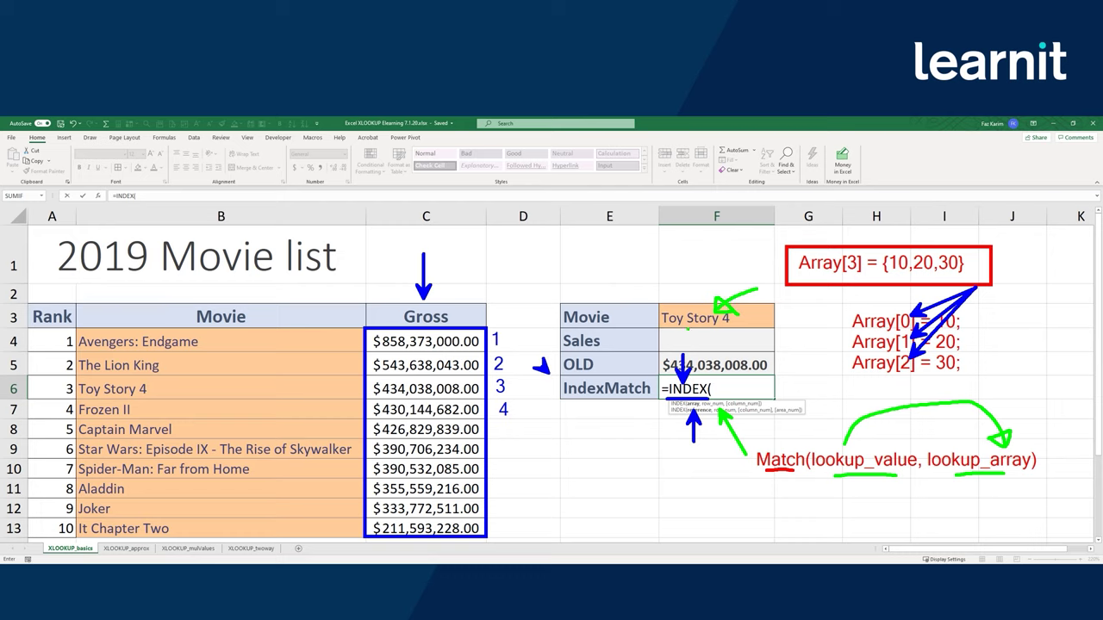
{"action": "left_click_drag", "start_coordinate": [668, 329], "coordinate": [738, 329]}
{"action": "mouse_move", "coordinate": [73, 326]}
{"action": "left_mouse_down"}
{"action": "mouse_move", "coordinate": [184, 432]}
{"action": "mouse_move", "coordinate": [362, 536]}
{"action": "left_mouse_up"}
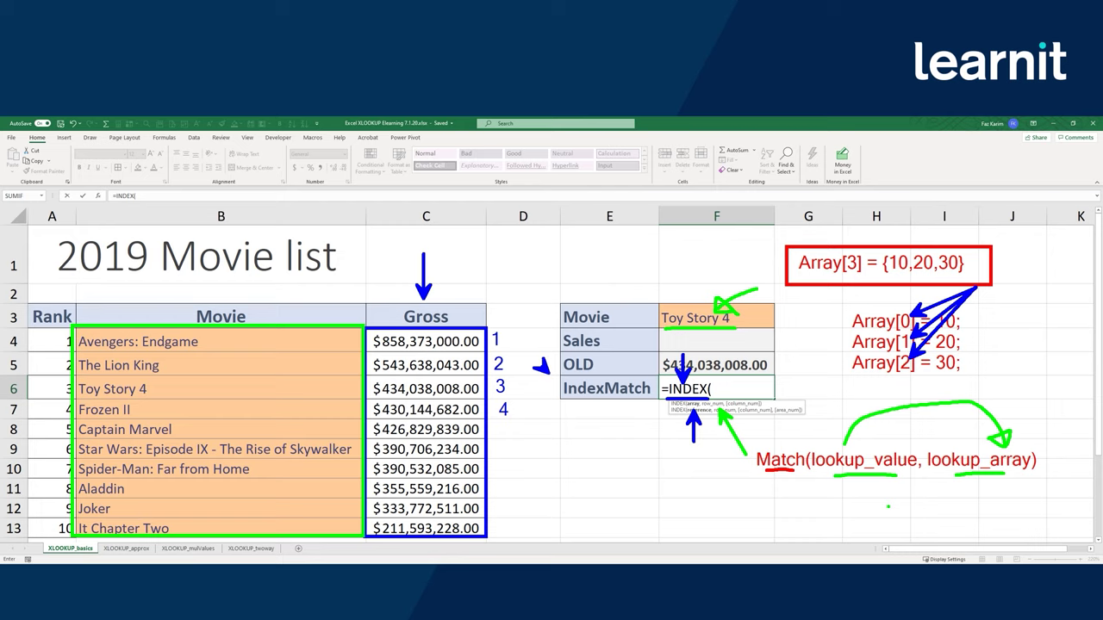
{"action": "mouse_move", "coordinate": [760, 495]}
{"action": "left_mouse_down"}
{"action": "mouse_move", "coordinate": [919, 483]}
{"action": "mouse_move", "coordinate": [1068, 498]}
{"action": "left_mouse_up"}
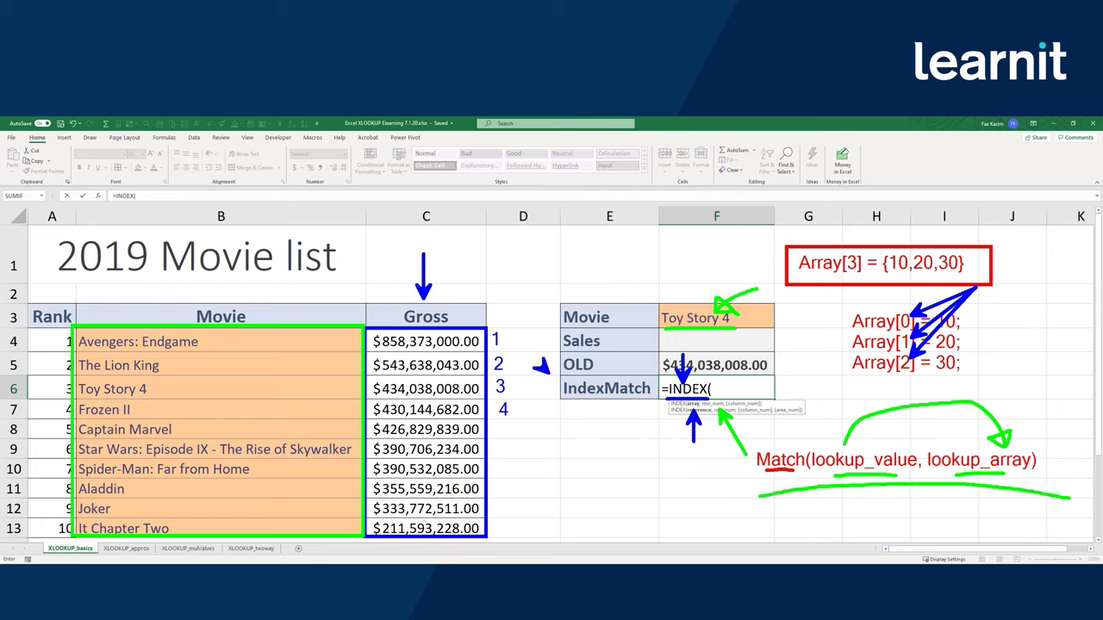
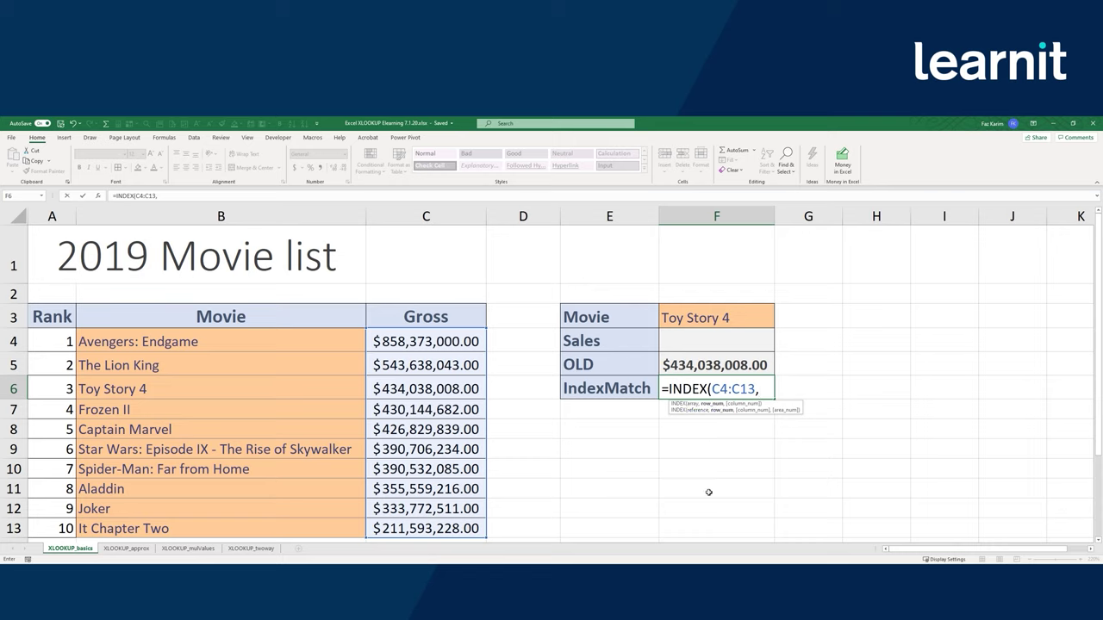
Nest a MATCH function as the INDEX row number, with F3 as lookup value and B4:B13 as lookup array.
{"action": "type", "text": "mat"}
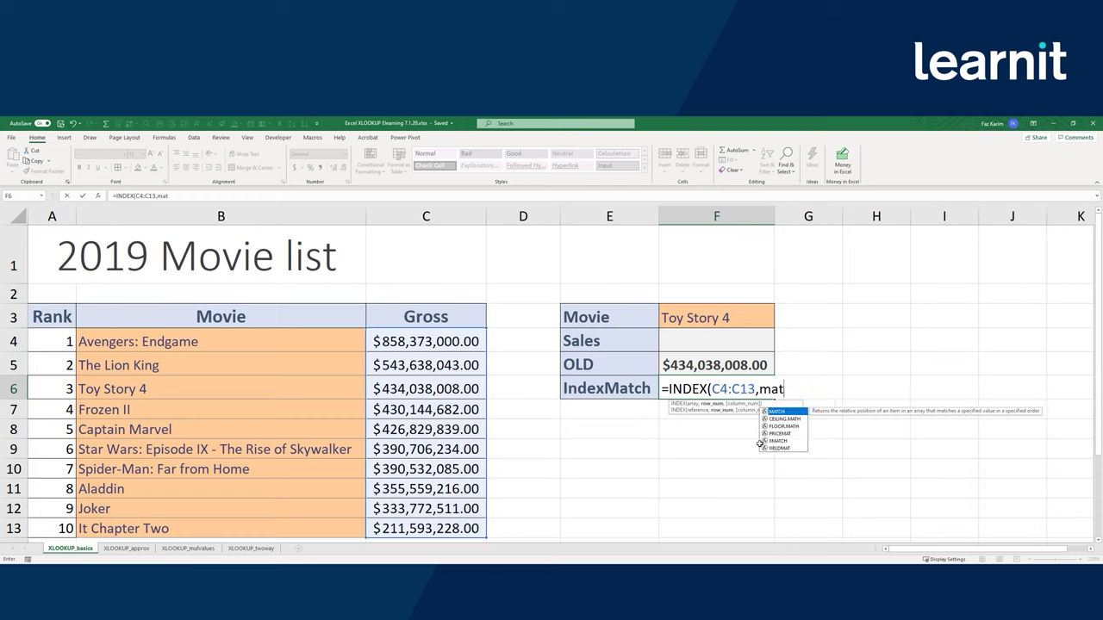
{"action": "key", "text": "Tab"}
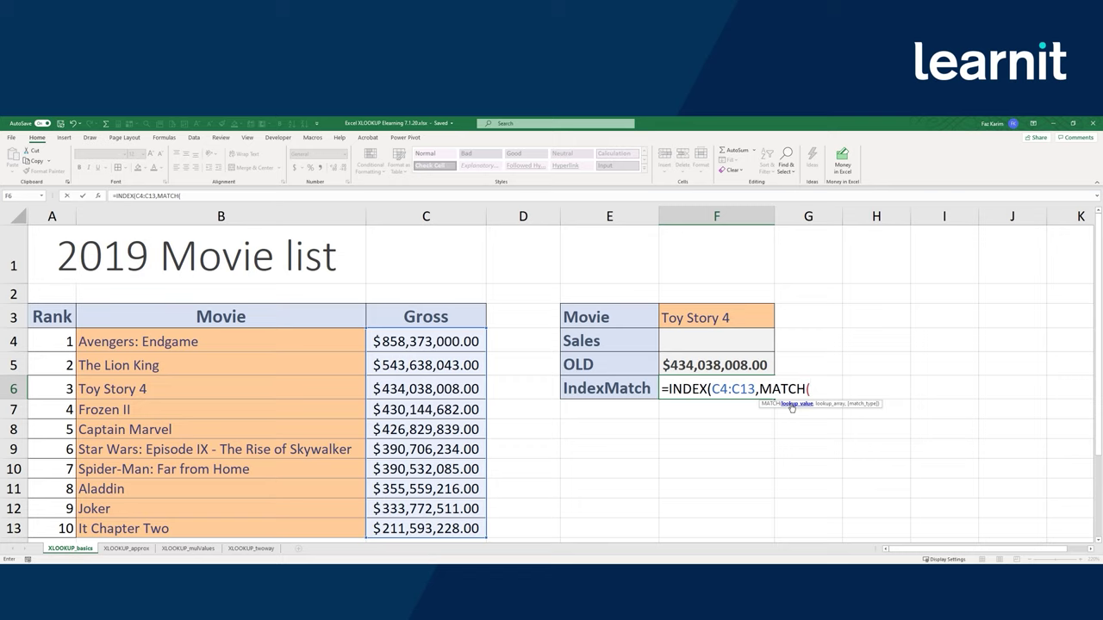
{"action": "left_click", "coordinate": [711, 318]}
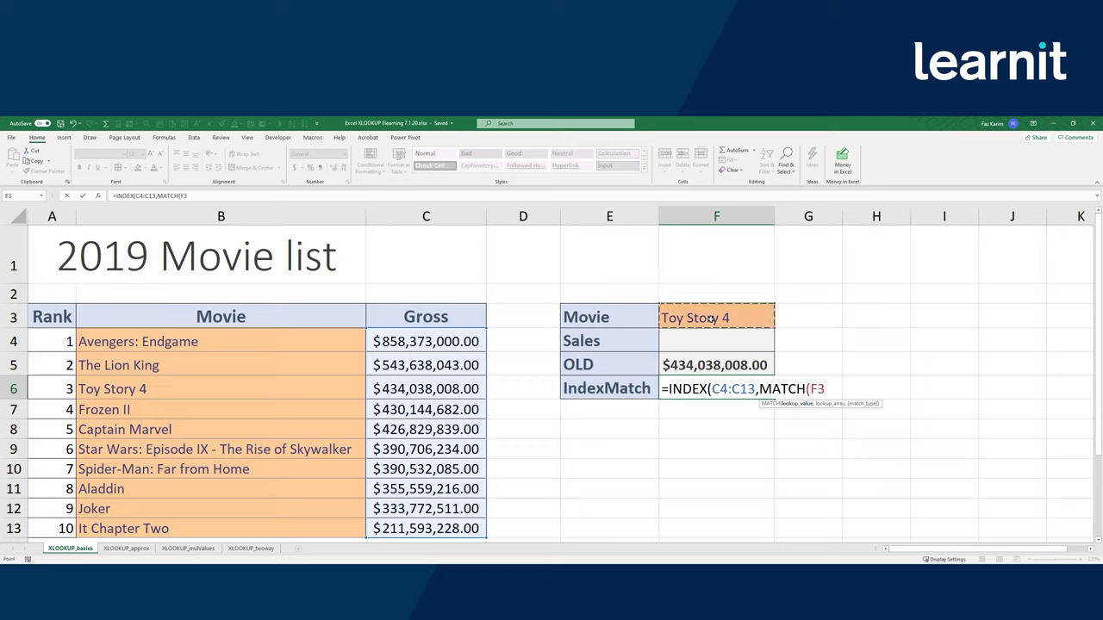
{"action": "type", "text": ","}
{"action": "left_click_drag", "start_coordinate": [136, 341], "coordinate": [159, 529]}
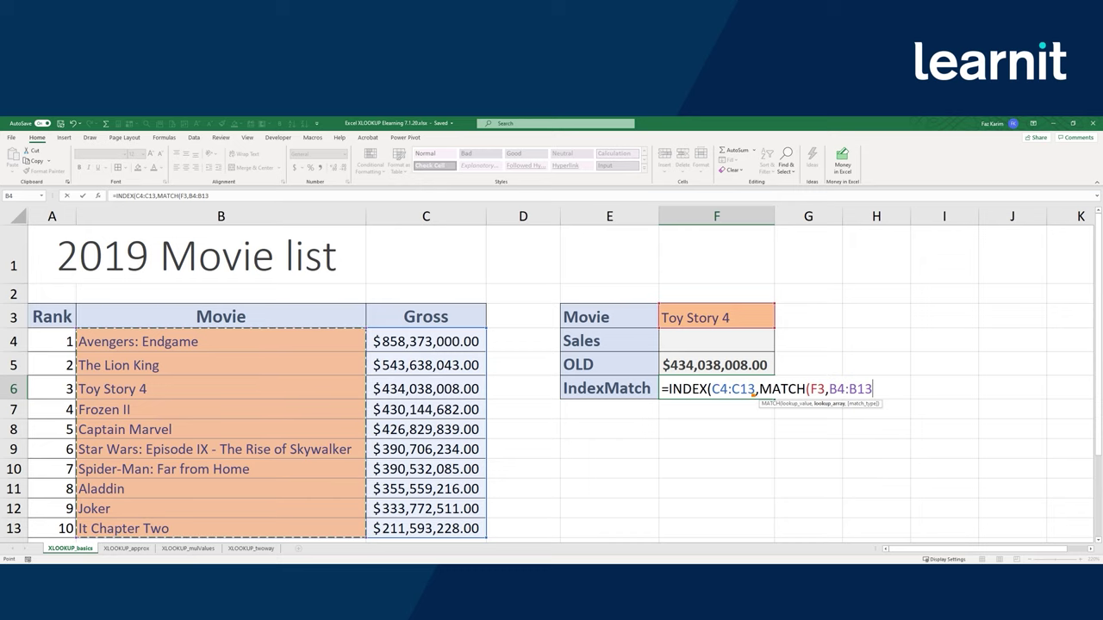
Annotate how MATCH supplies position 3 to the INDEX range in the Gross column, and clear the drawings.
{"action": "mouse_move", "coordinate": [755, 393]}
{"action": "left_mouse_down"}
{"action": "mouse_move", "coordinate": [882, 398]}
{"action": "mouse_move", "coordinate": [834, 371]}
{"action": "mouse_move", "coordinate": [753, 387]}
{"action": "left_mouse_up"}
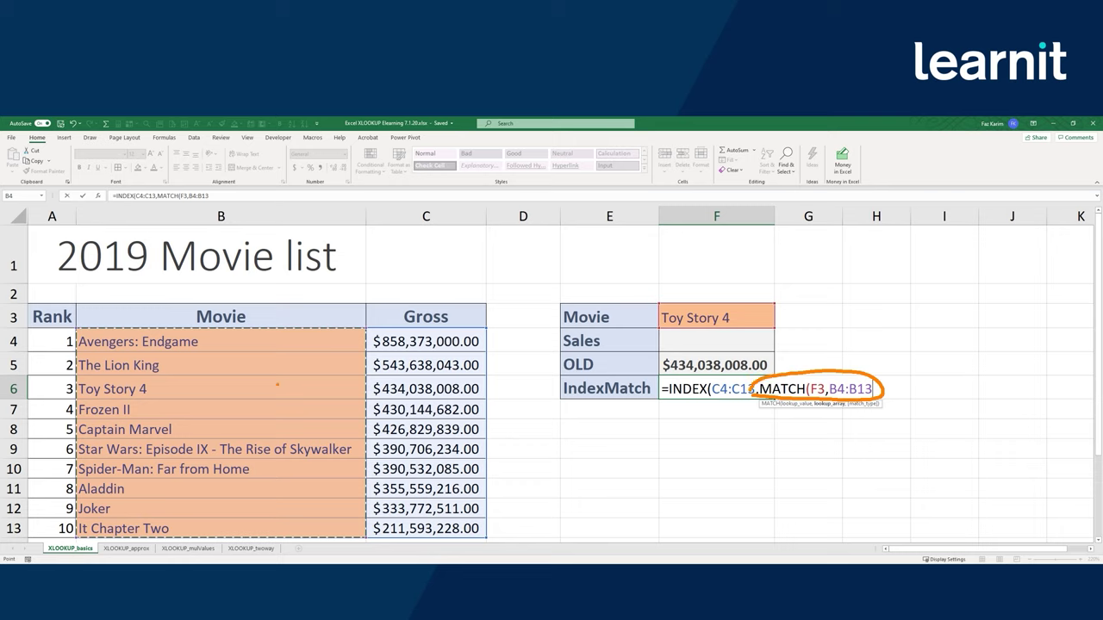
{"action": "mouse_move", "coordinate": [275, 380]}
{"action": "left_mouse_down"}
{"action": "mouse_move", "coordinate": [286, 387]}
{"action": "mouse_move", "coordinate": [274, 395]}
{"action": "left_mouse_up"}
{"action": "mouse_move", "coordinate": [708, 399]}
{"action": "left_mouse_down"}
{"action": "mouse_move", "coordinate": [691, 421]}
{"action": "mouse_move", "coordinate": [483, 412]}
{"action": "left_mouse_up"}
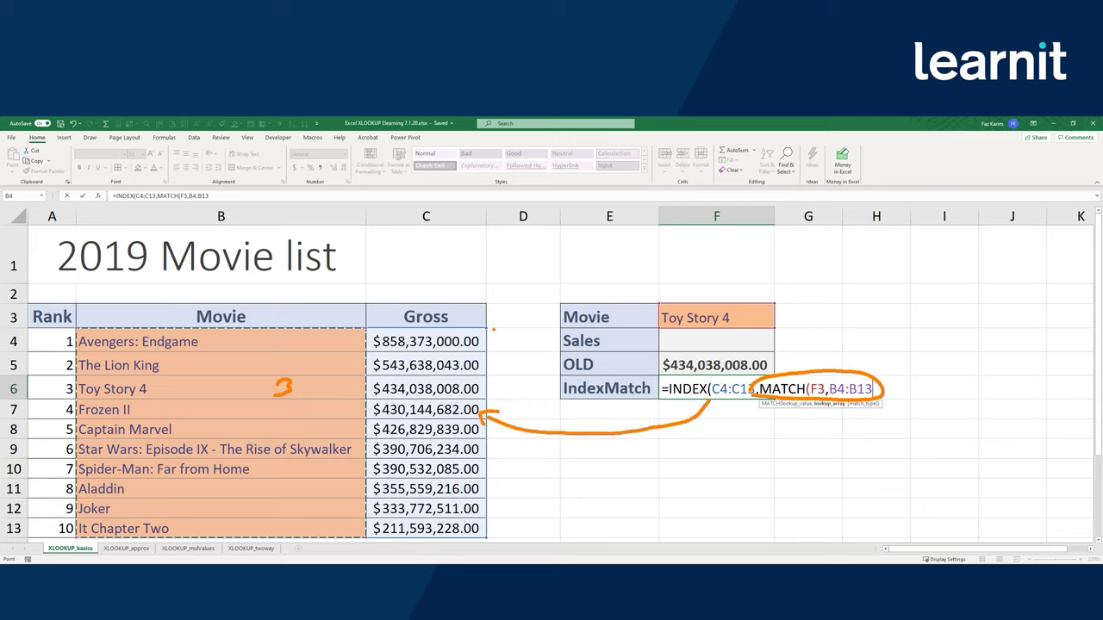
{"action": "mouse_move", "coordinate": [490, 339]}
{"action": "left_mouse_down"}
{"action": "mouse_move", "coordinate": [516, 349]}
{"action": "mouse_move", "coordinate": [506, 390]}
{"action": "left_mouse_up"}
{"action": "mouse_move", "coordinate": [869, 367]}
{"action": "left_mouse_down"}
{"action": "mouse_move", "coordinate": [887, 352]}
{"action": "mouse_move", "coordinate": [890, 368]}
{"action": "left_mouse_up"}
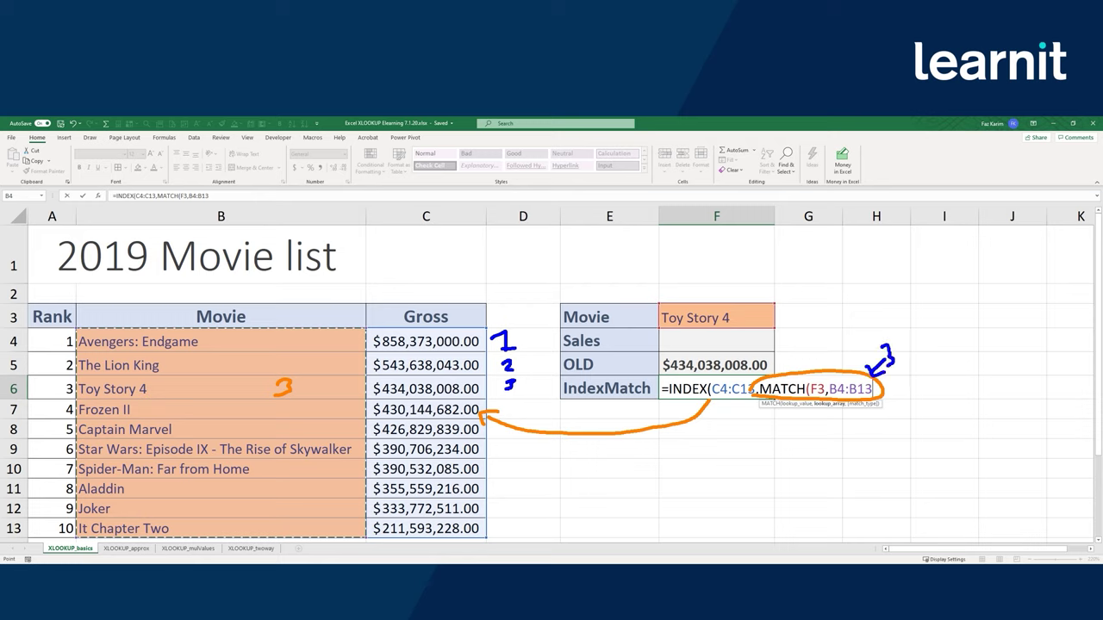
{"action": "mouse_move", "coordinate": [809, 366]}
{"action": "left_mouse_down"}
{"action": "mouse_move", "coordinate": [831, 401]}
{"action": "mouse_move", "coordinate": [816, 402]}
{"action": "left_mouse_up"}
{"action": "left_click_drag", "start_coordinate": [711, 347], "coordinate": [724, 379]}
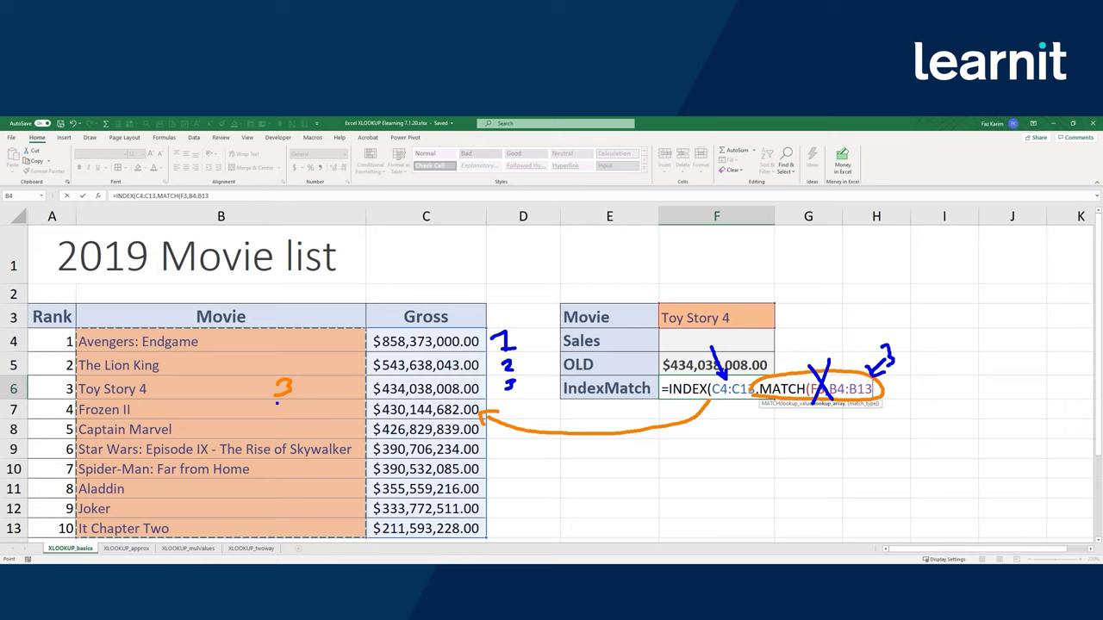
{"action": "left_click_drag", "start_coordinate": [277, 401], "coordinate": [290, 401]}
{"action": "key", "text": "Escape"}
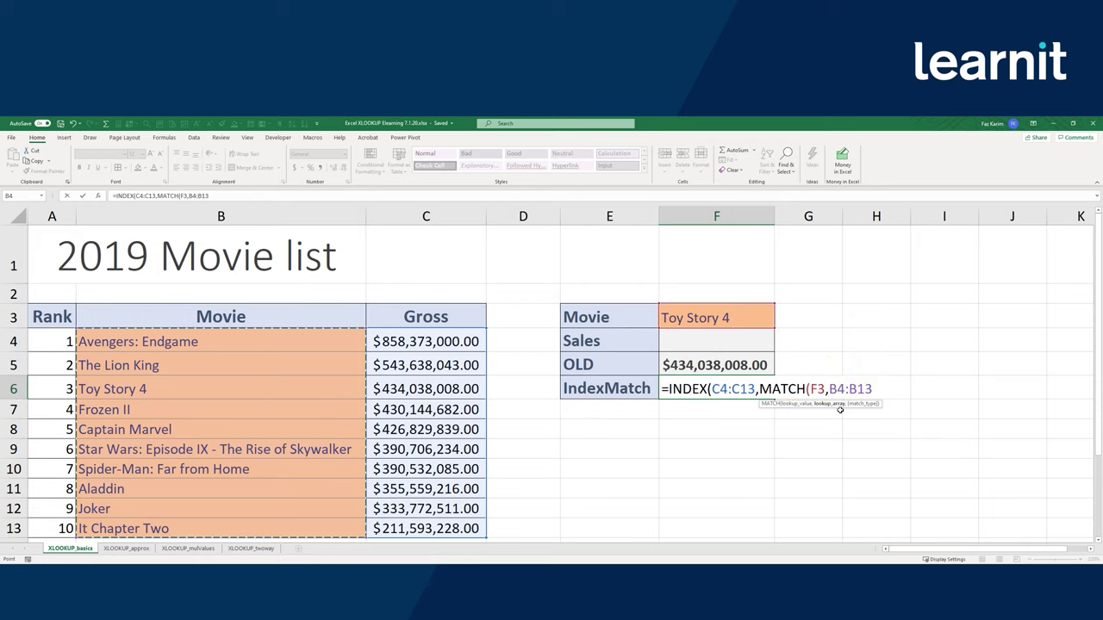
Set the MATCH type to 0 (exact match), close both functions, and enter the formula in F6.
{"action": "type", "text": ","}
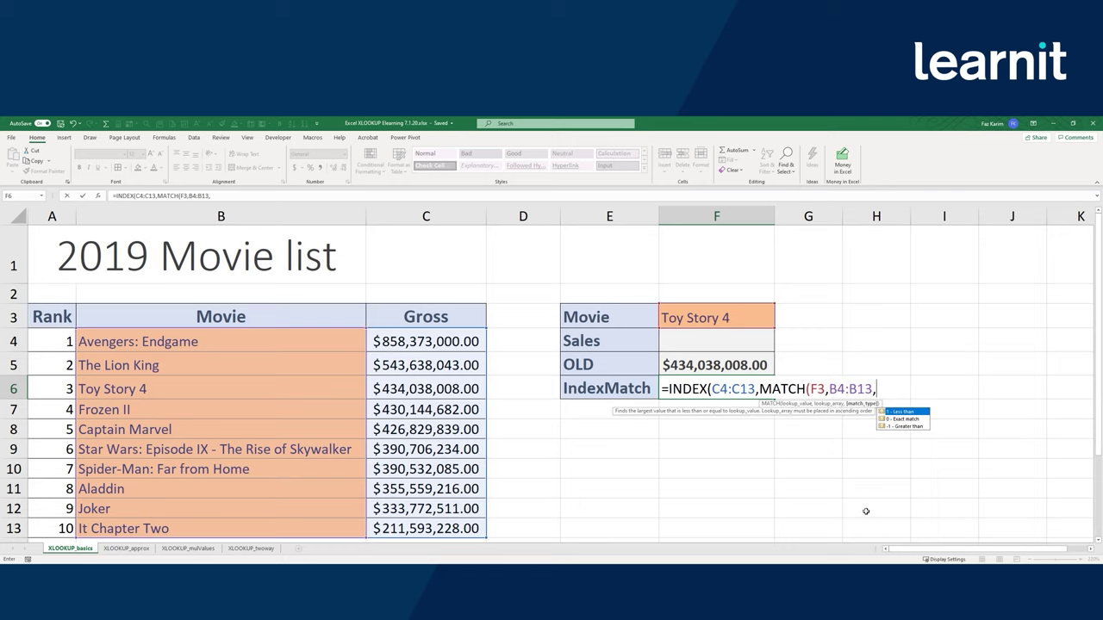
{"action": "left_click", "coordinate": [898, 420]}
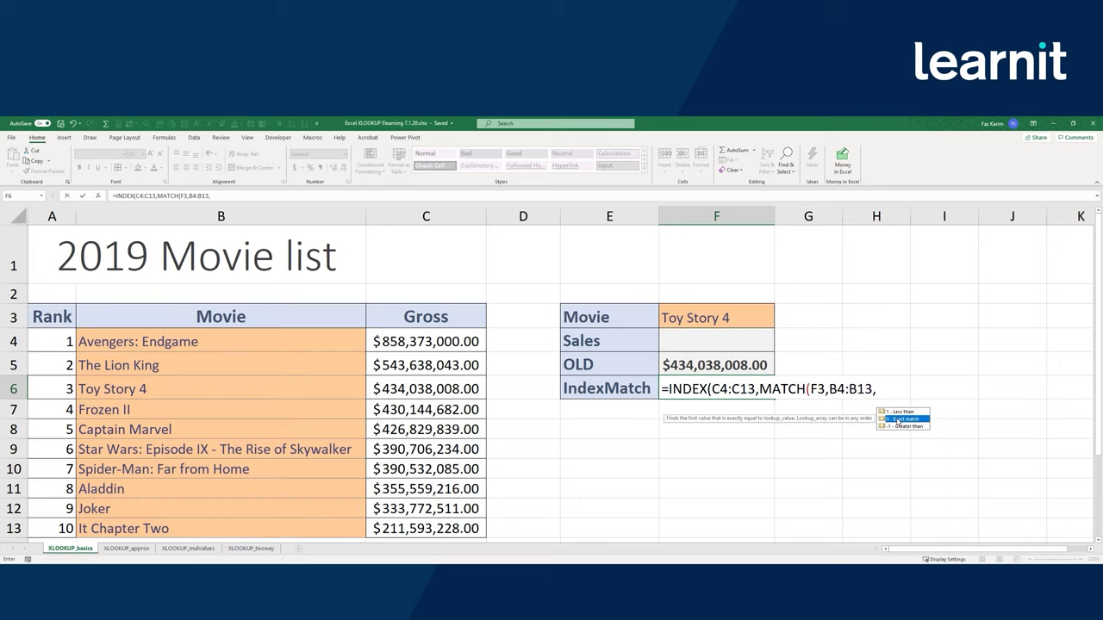
{"action": "double_click", "coordinate": [898, 420]}
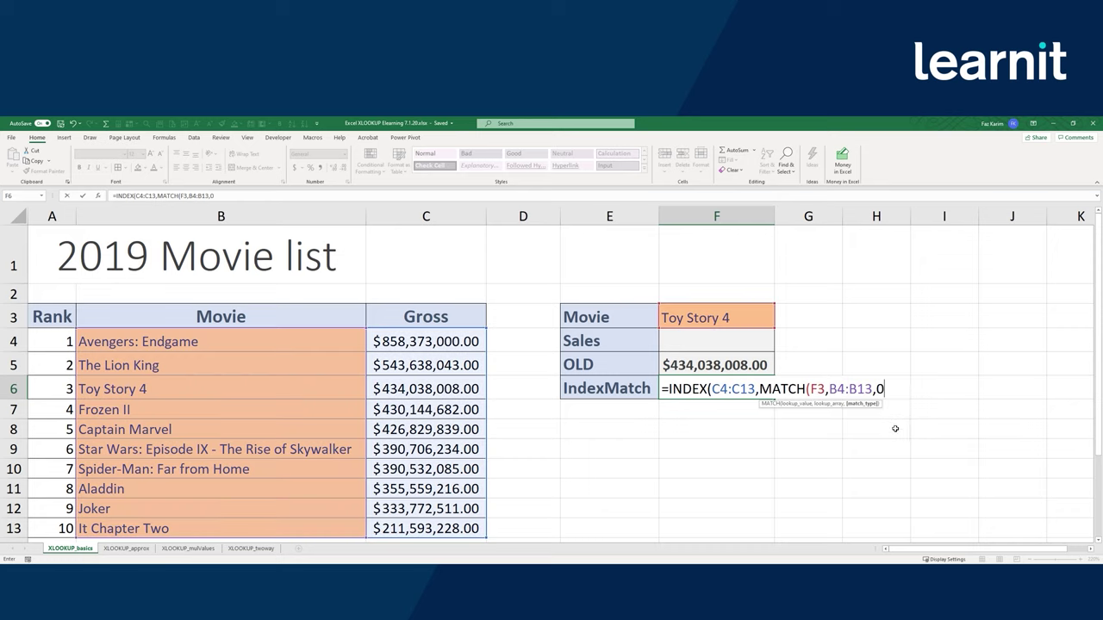
{"action": "type", "text": ")"}
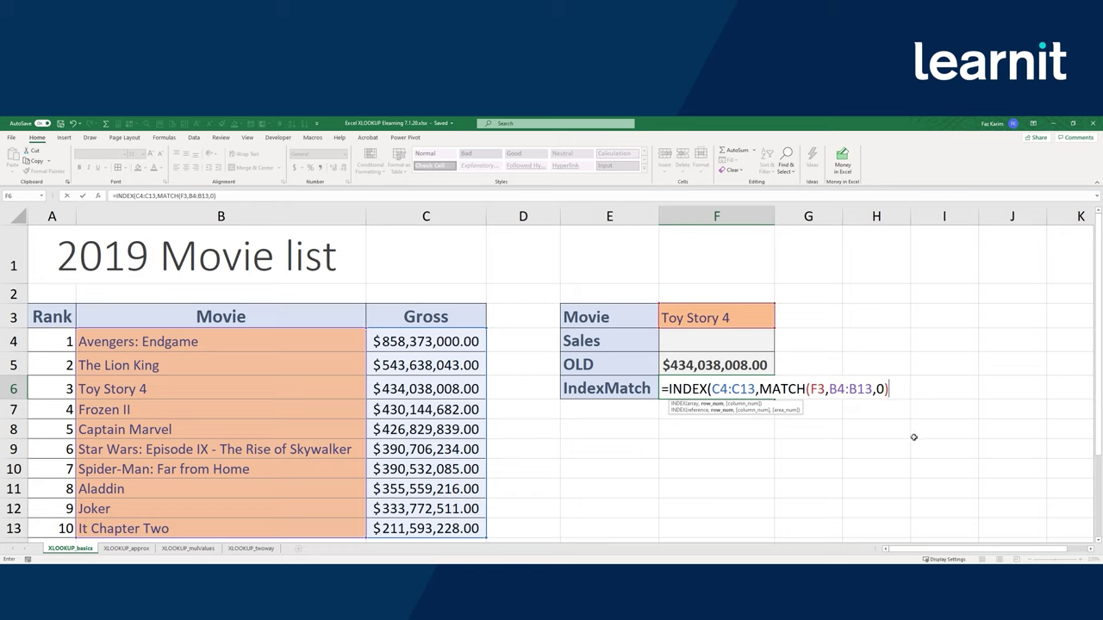
{"action": "type", "text": ")"}
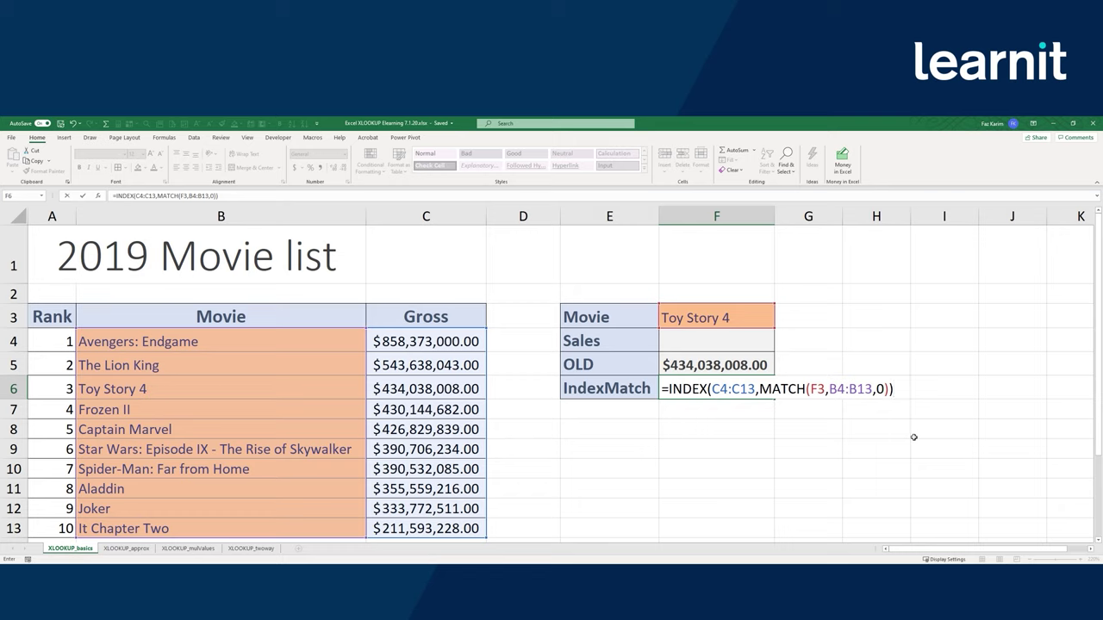
{"action": "key", "text": "ctrl+Return"}
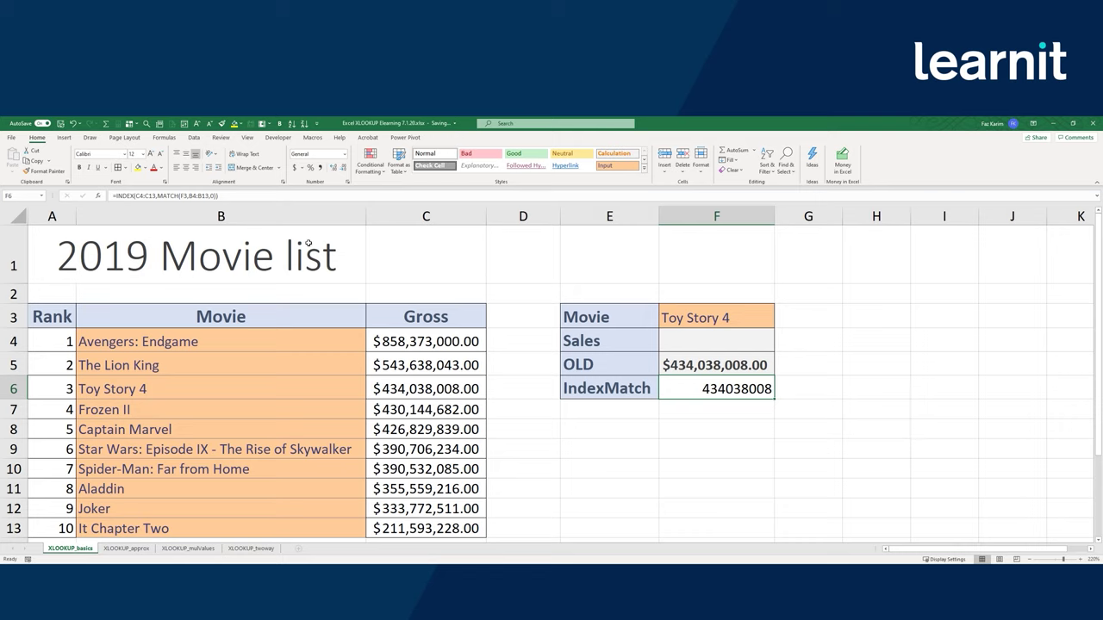
Apply the Accounting number format to F6 and open its formula.
{"action": "left_click", "coordinate": [295, 167]}
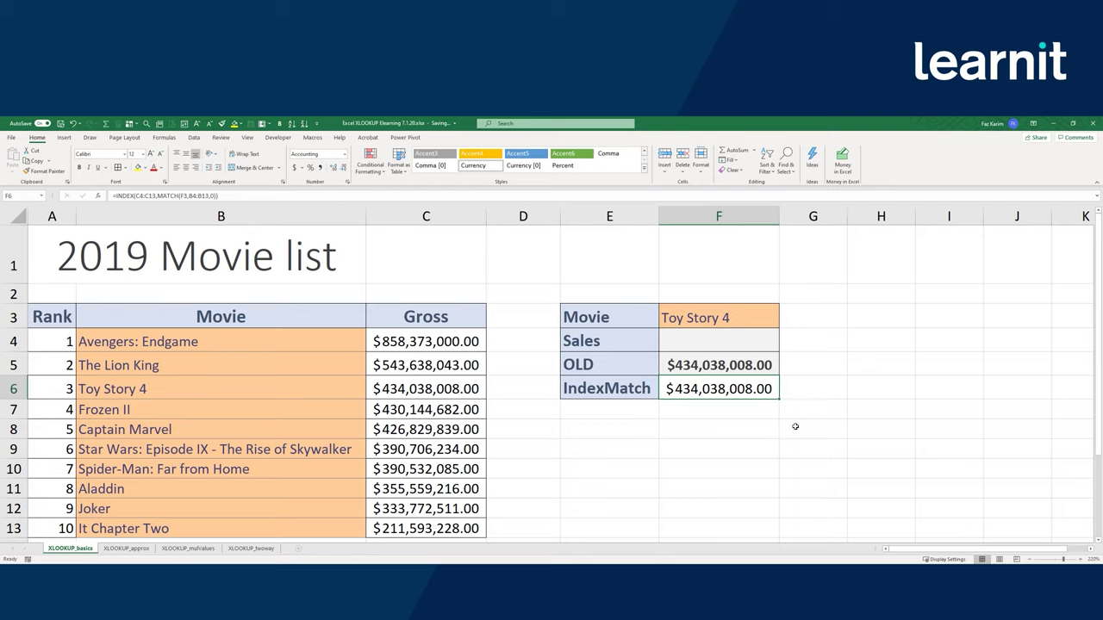
{"action": "double_click", "coordinate": [756, 389]}
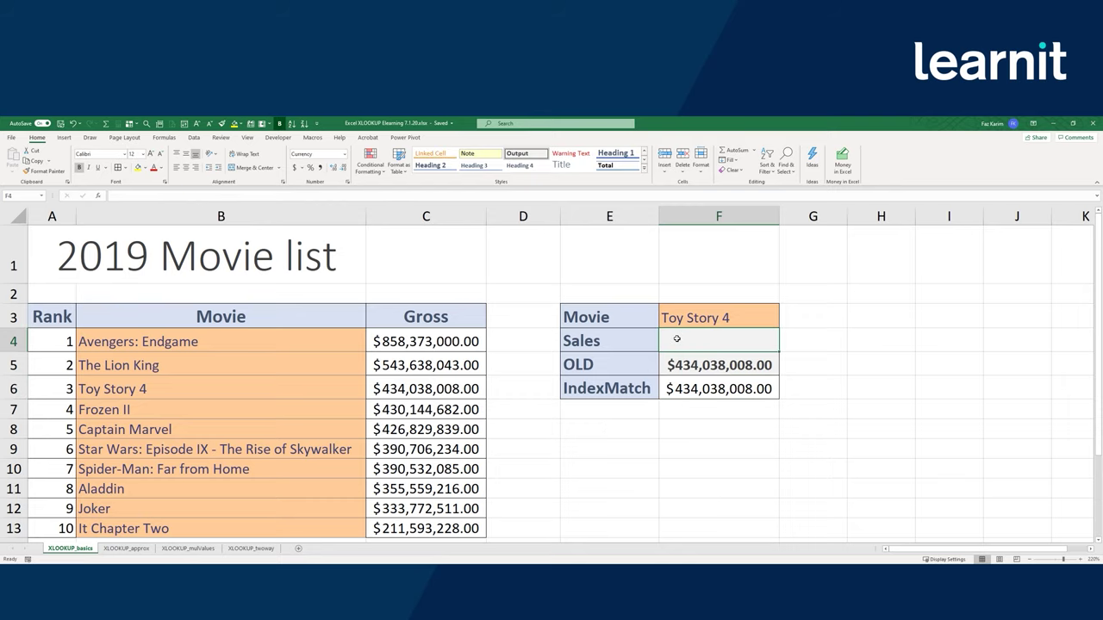
Start an XLOOKUP formula in F4 with F3 as the lookup value and B4:B13 as the lookup array.
{"action": "type", "text": "=x"}
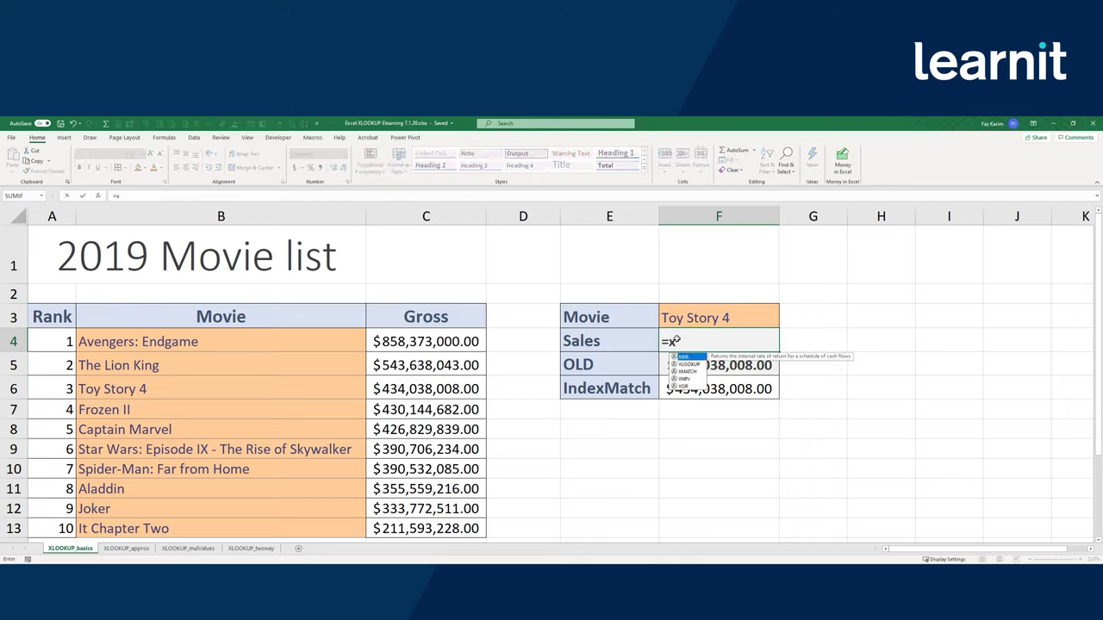
{"action": "type", "text": "l"}
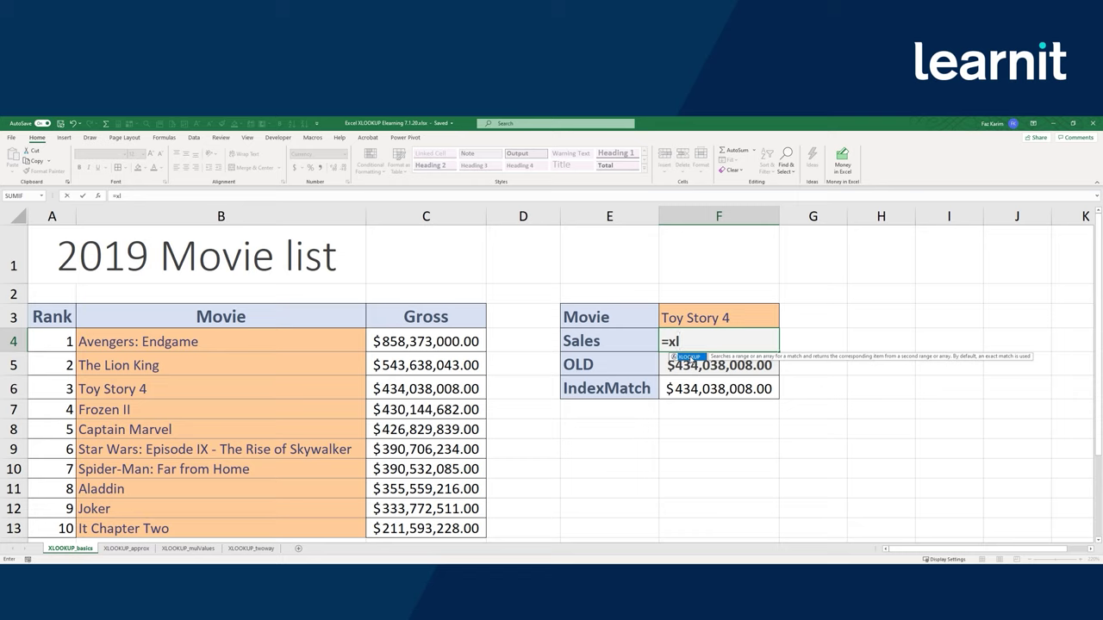
{"action": "double_click", "coordinate": [690, 356]}
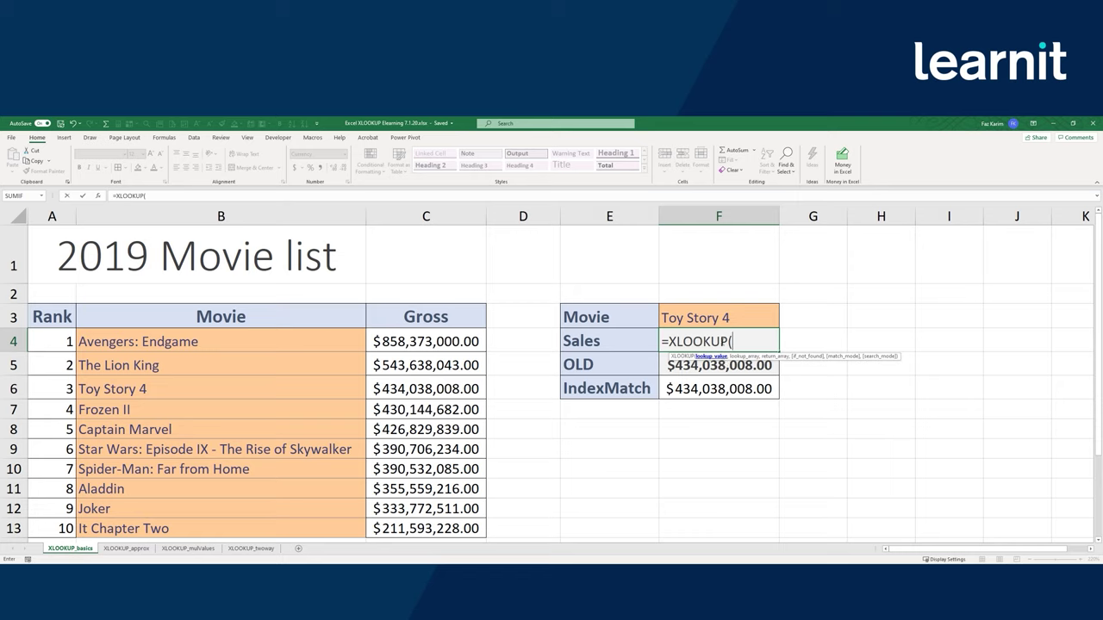
{"action": "left_click", "coordinate": [725, 318]}
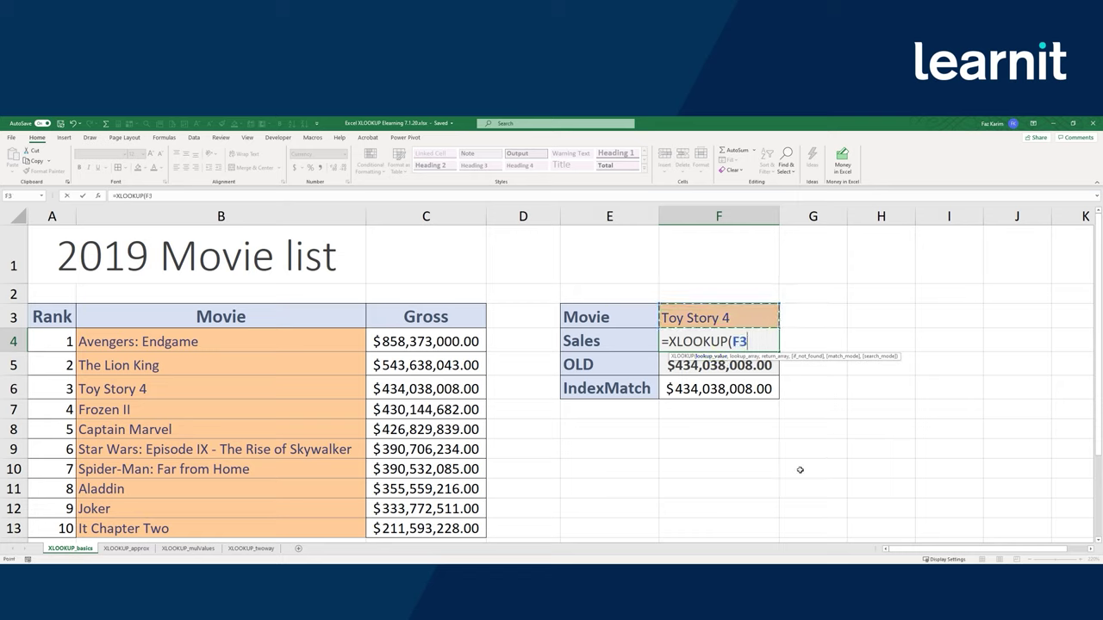
{"action": "type", "text": ","}
{"action": "left_click_drag", "start_coordinate": [267, 343], "coordinate": [277, 536]}
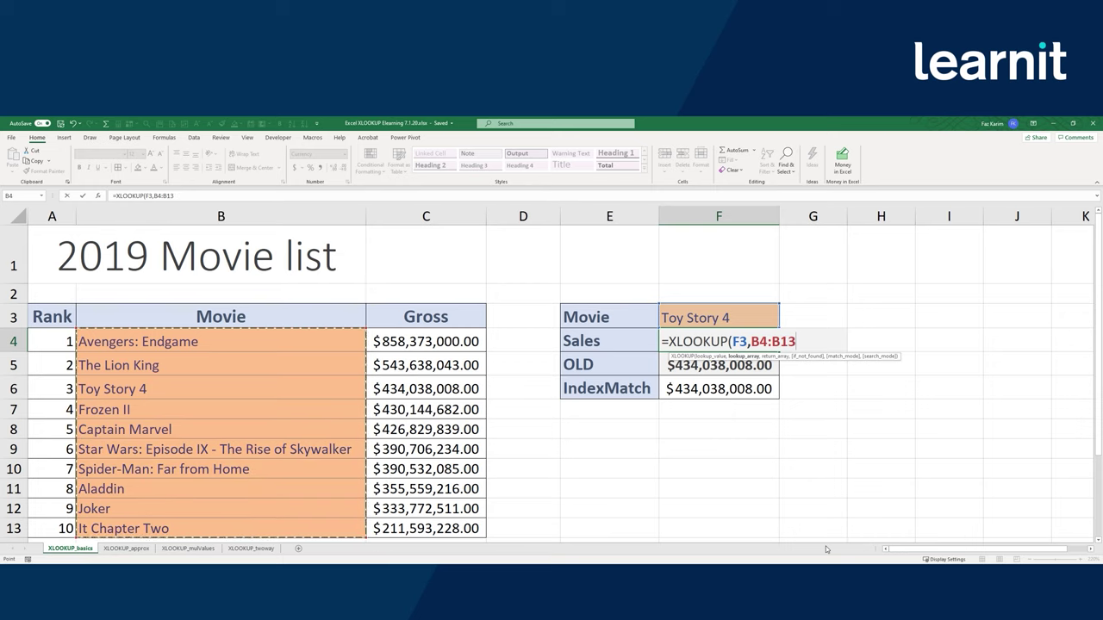
{"action": "type", "text": ","}
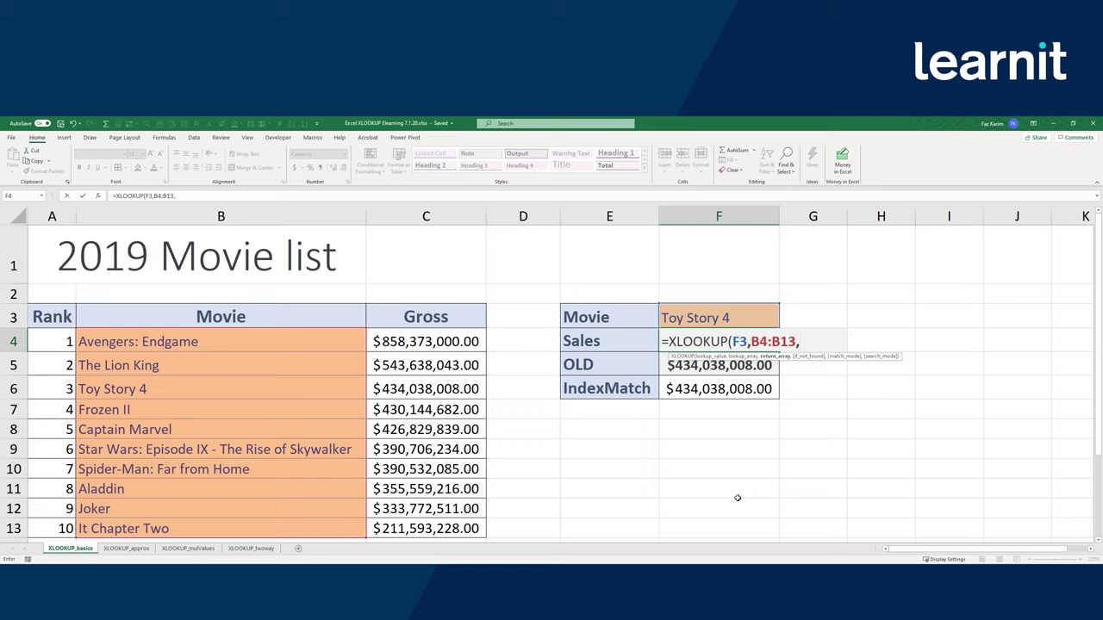
{"action": "type", "text": "look"}
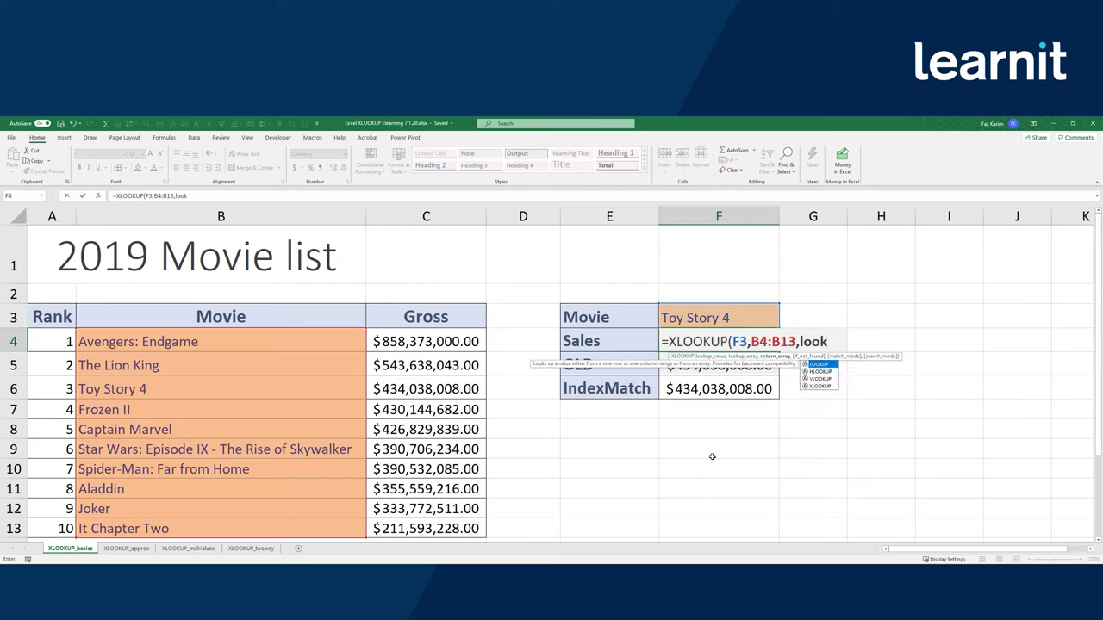
{"action": "key", "text": "Tab"}
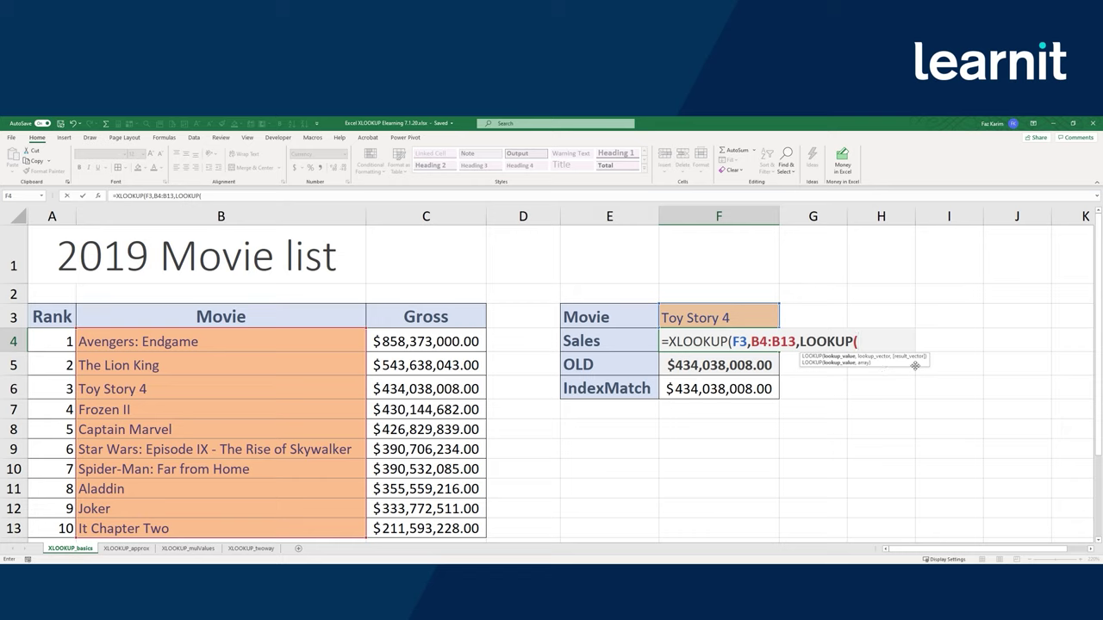
{"action": "left_click_drag", "start_coordinate": [859, 341], "coordinate": [802, 345]}
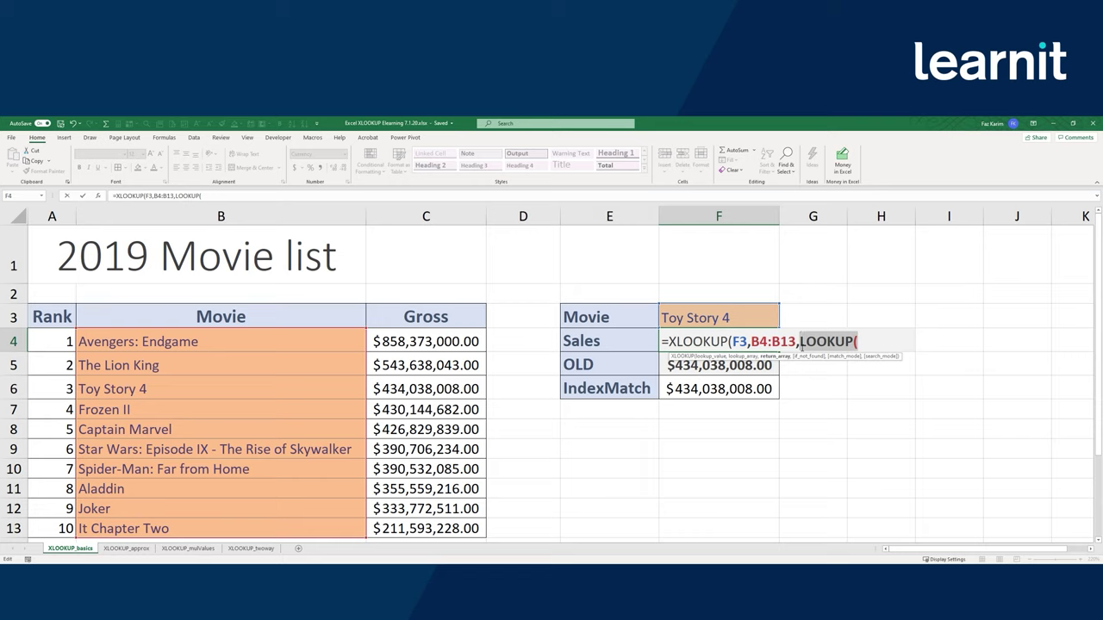
{"action": "key", "text": "BackSpace"}
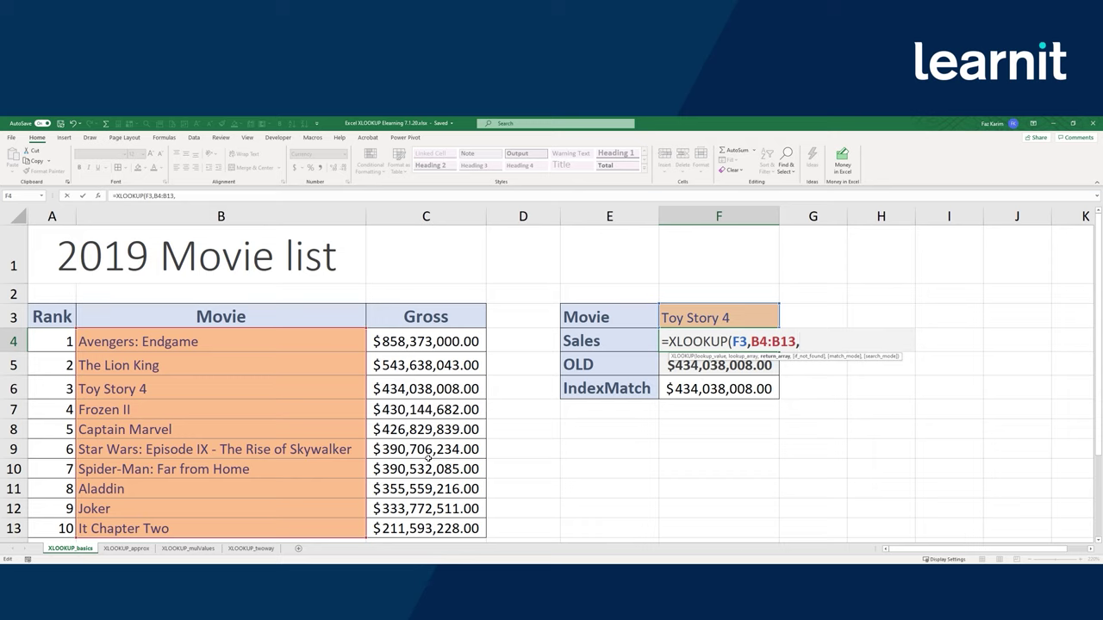
Set C4:C13 as the XLOOKUP return array and "no match" as the if_not_found text.
{"action": "left_click_drag", "start_coordinate": [405, 337], "coordinate": [417, 528]}
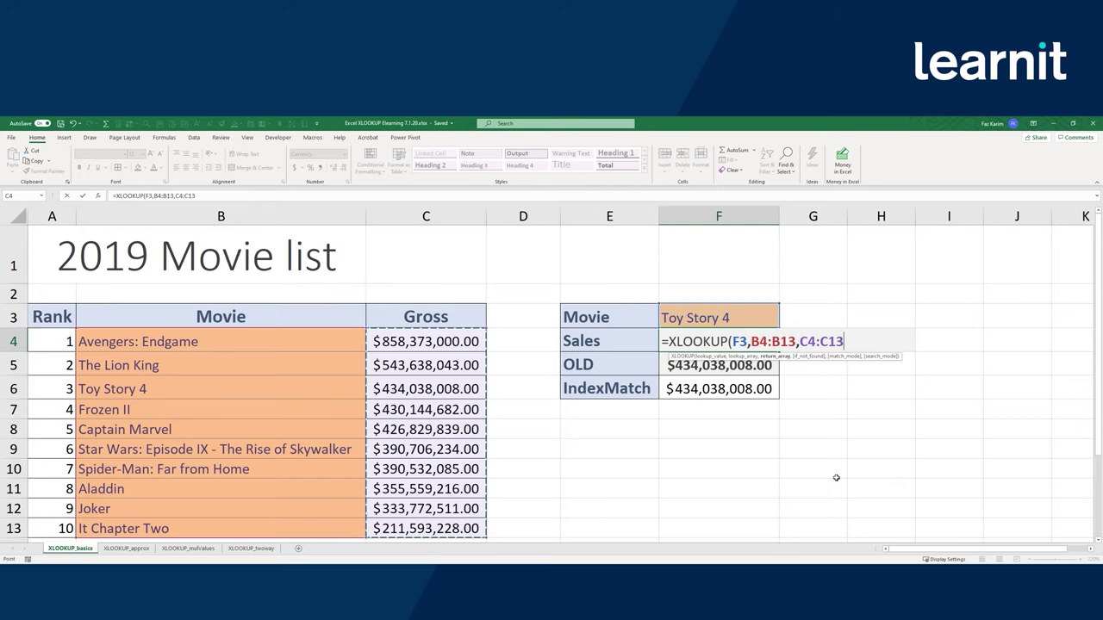
{"action": "type", "text": ","}
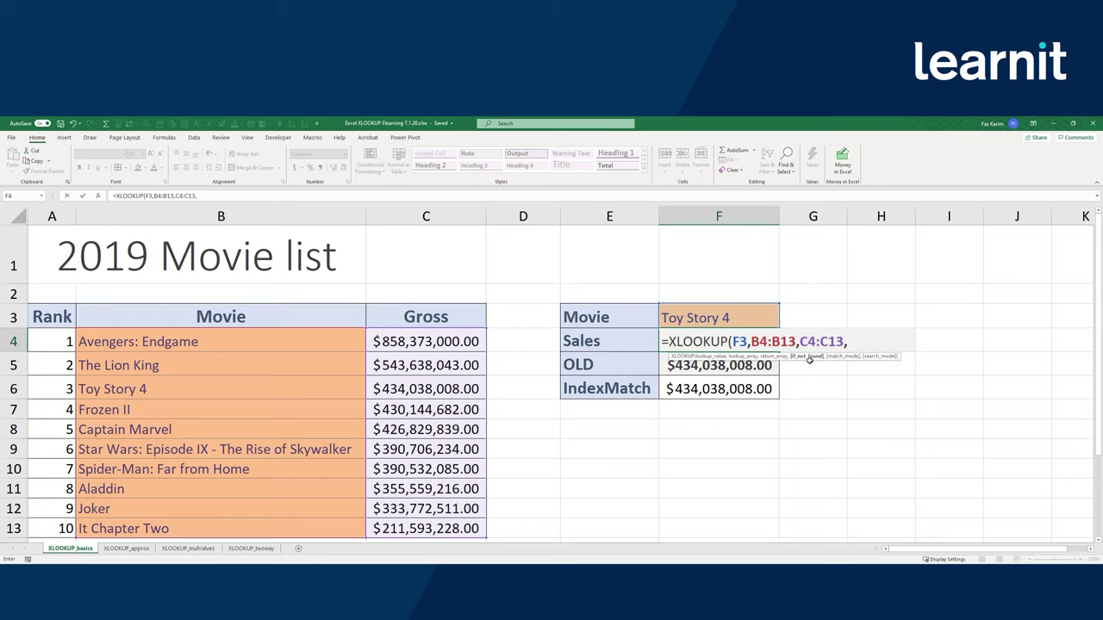
{"action": "type", "text": "\"no match\""}
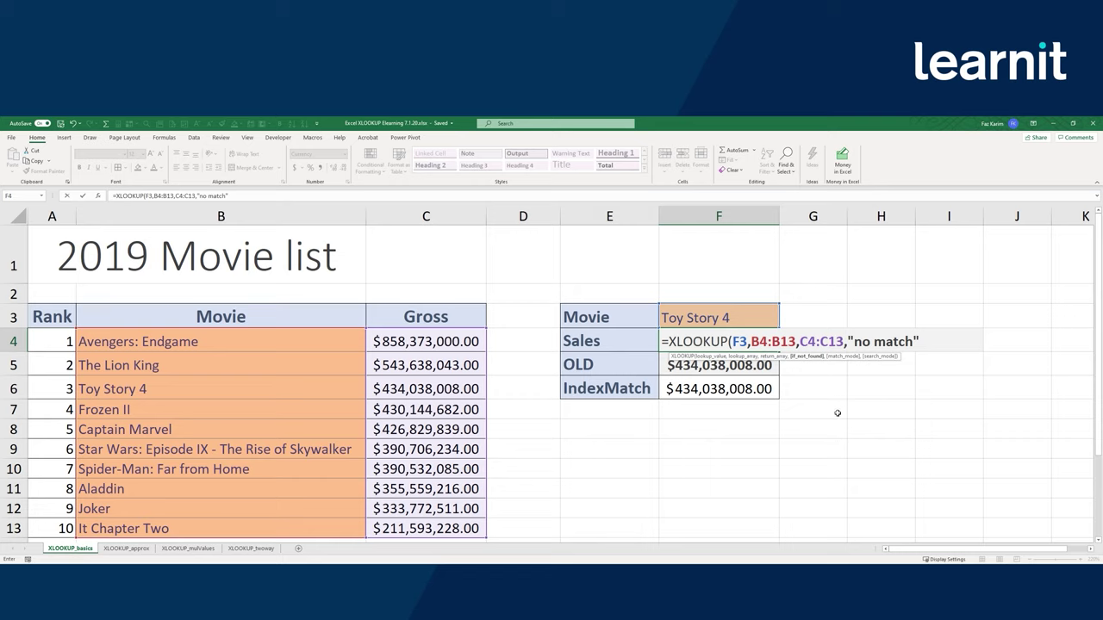
Bring up the optional match mode and search mode choices of XLOOKUP, and remove both arguments again.
{"action": "type", "text": ","}
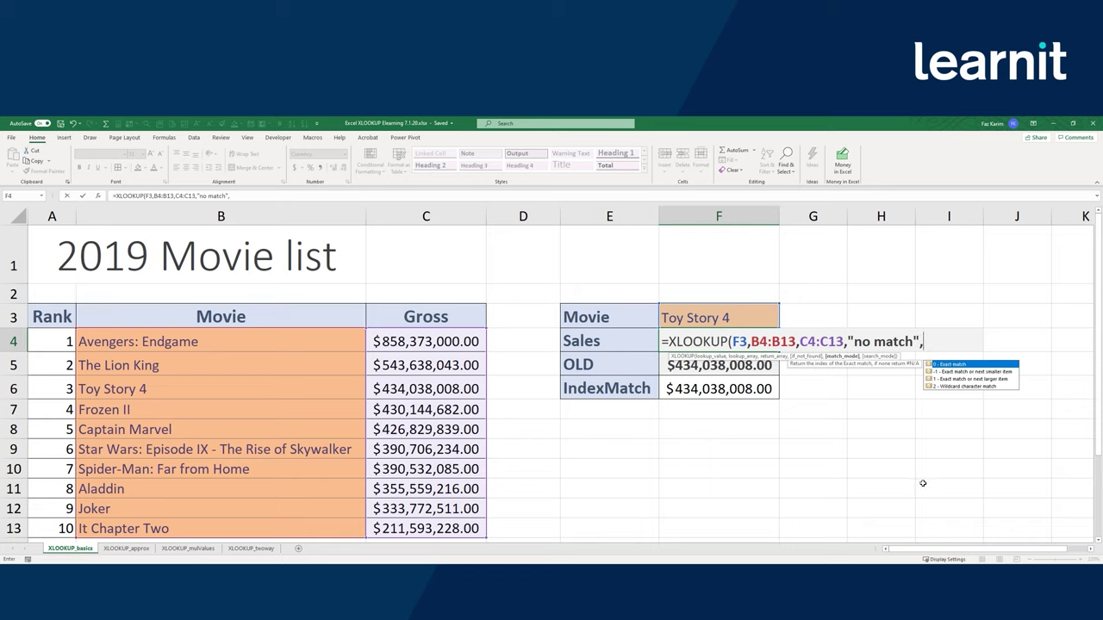
{"action": "key", "text": "BackSpace"}
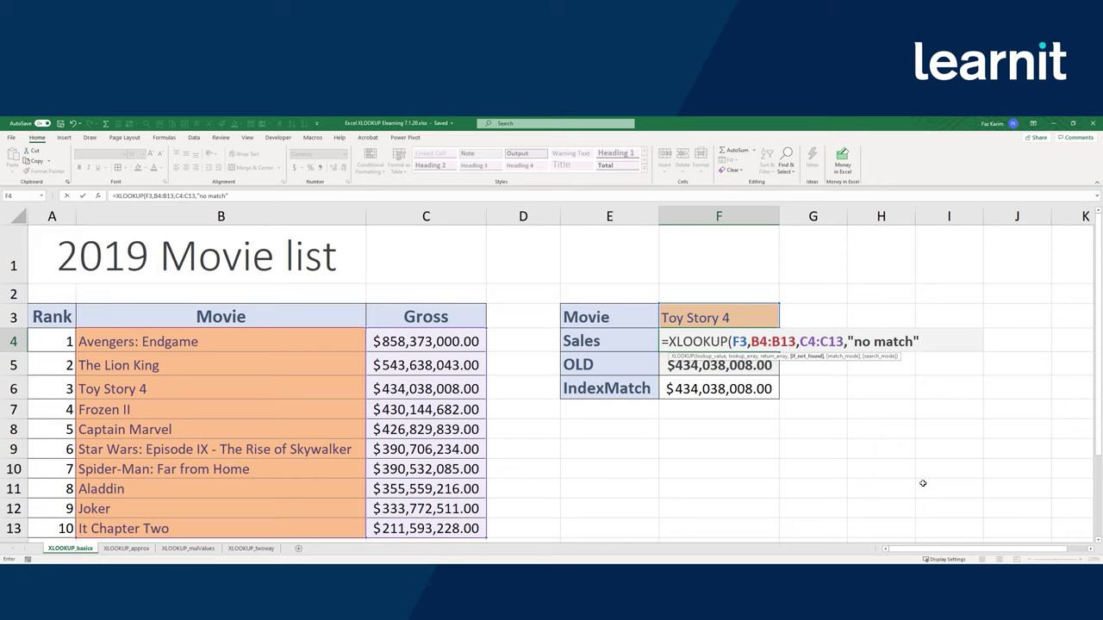
{"action": "type", "text": ",,"}
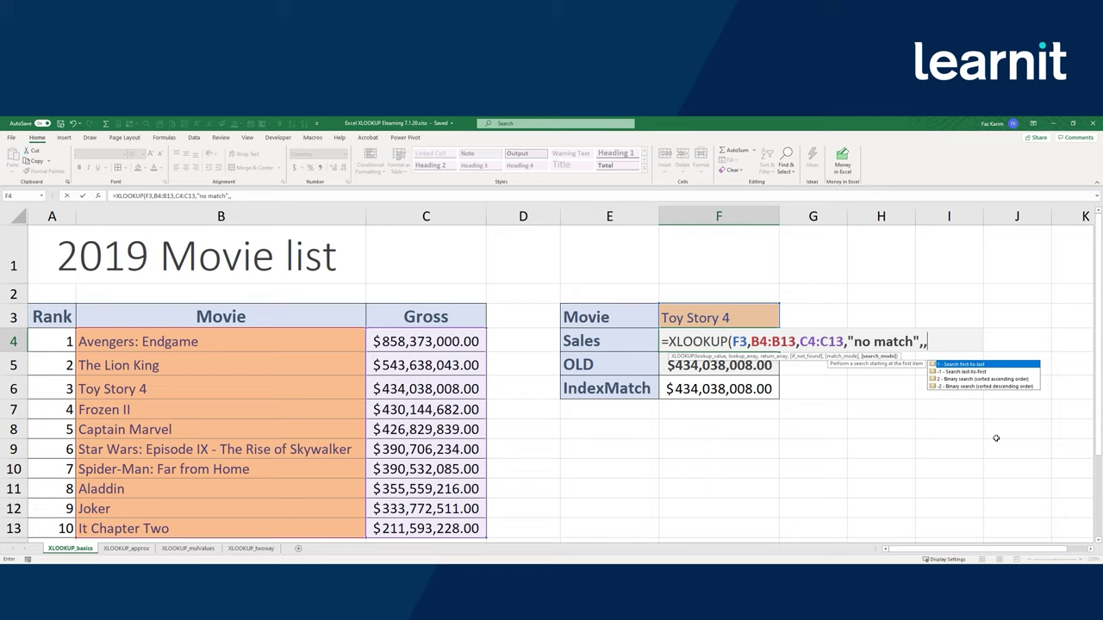
{"action": "key", "text": "BackSpace"}
{"action": "key", "text": "BackSpace"}
Close the XLOOKUP function, highlight its "no match" argument, and enter the formula in F4.
{"action": "type", "text": ")"}
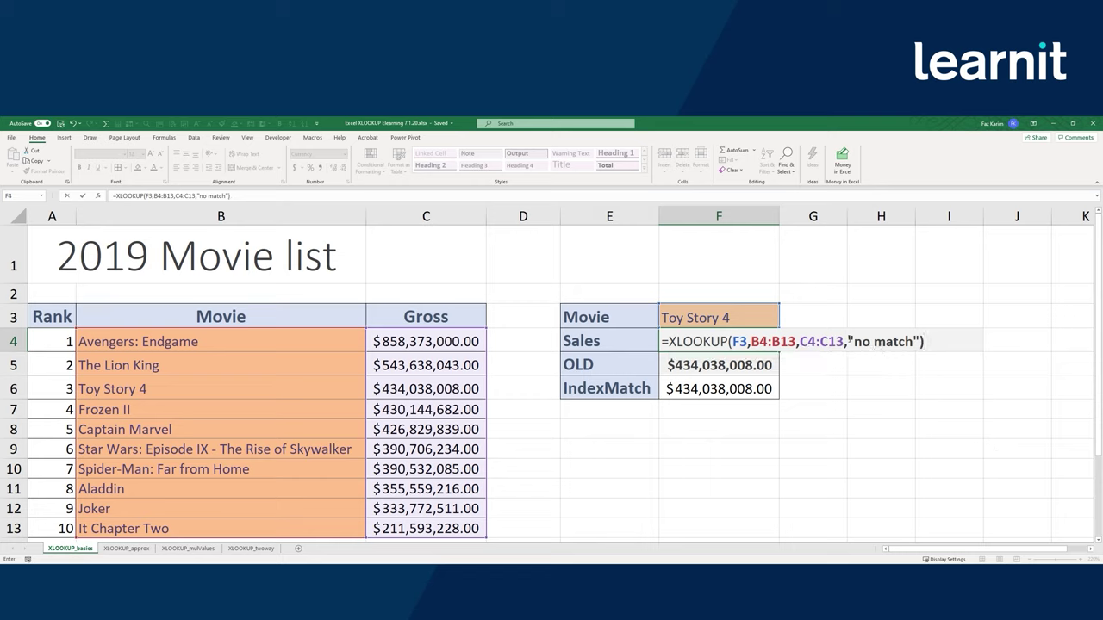
{"action": "left_click_drag", "start_coordinate": [847, 343], "coordinate": [924, 342]}
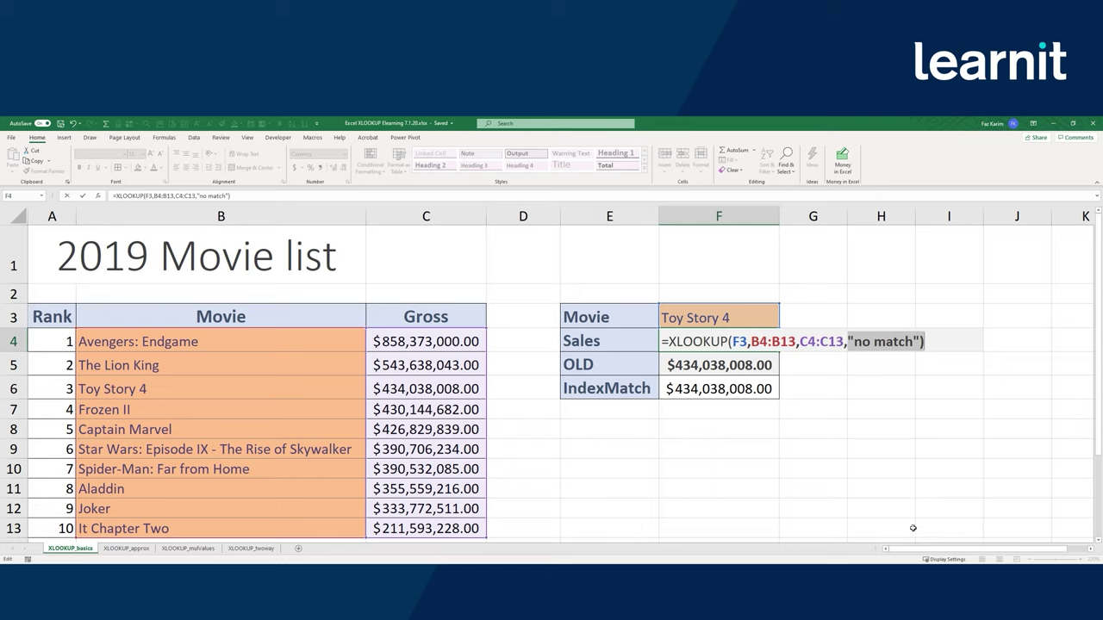
{"action": "left_click", "coordinate": [928, 343]}
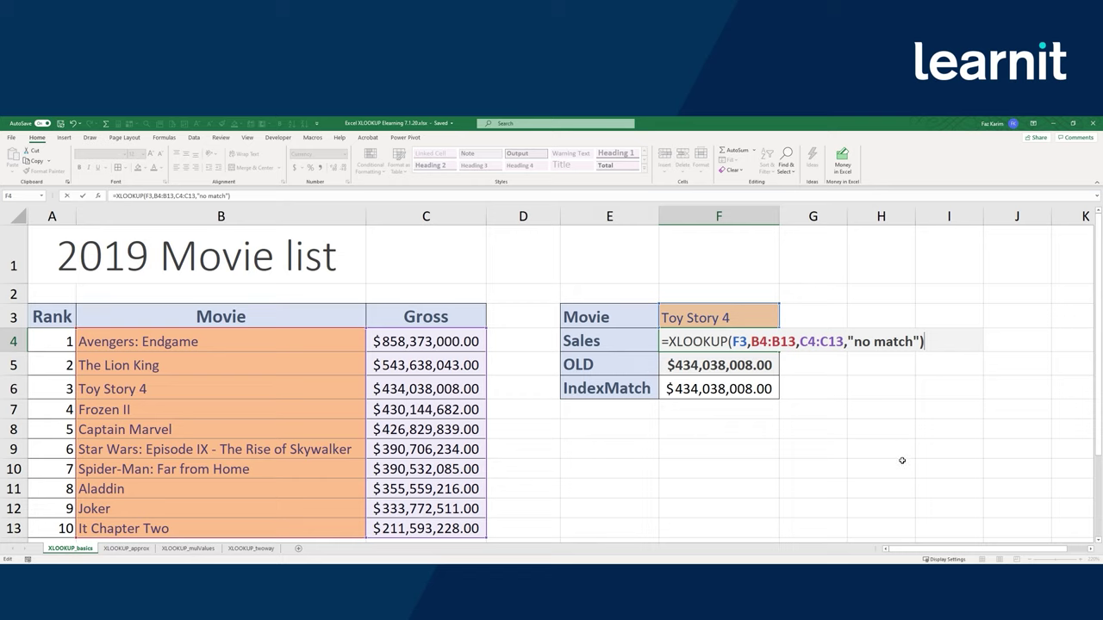
{"action": "key", "text": "ctrl+Return"}
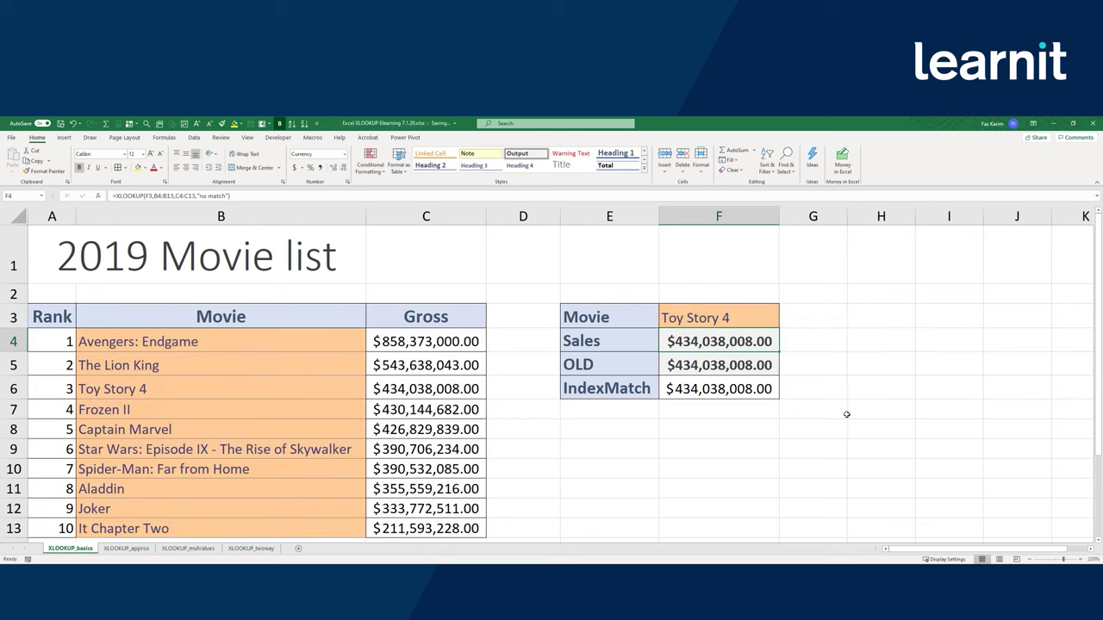
Change the movie in F3 to Toy Story 3 to test the lookups with an unlisted title.
{"action": "left_click", "coordinate": [748, 318]}
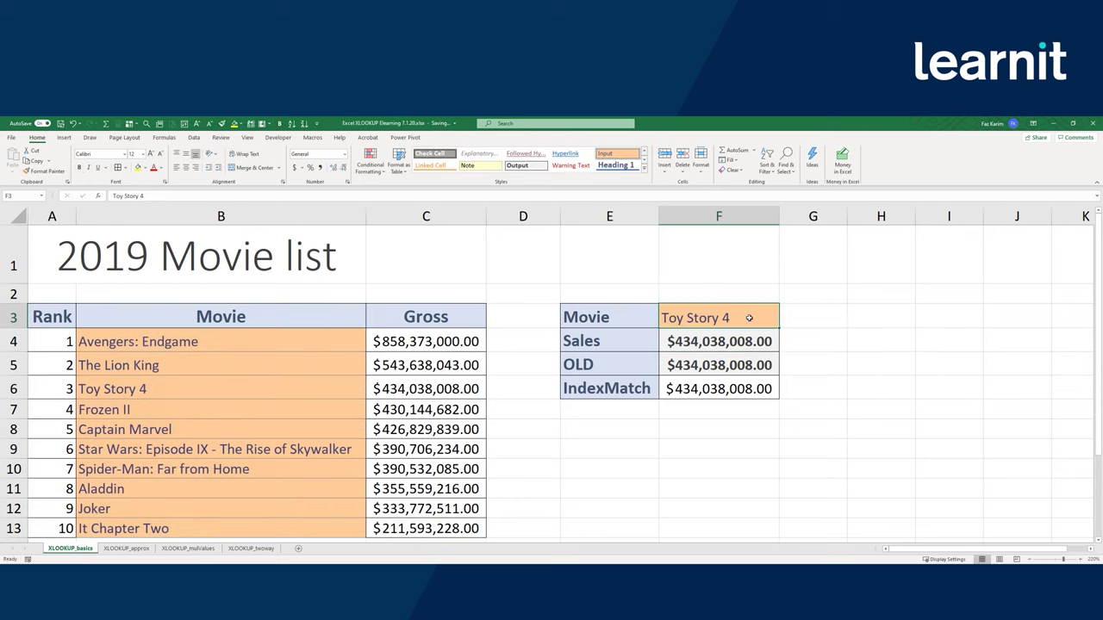
{"action": "double_click", "coordinate": [734, 318]}
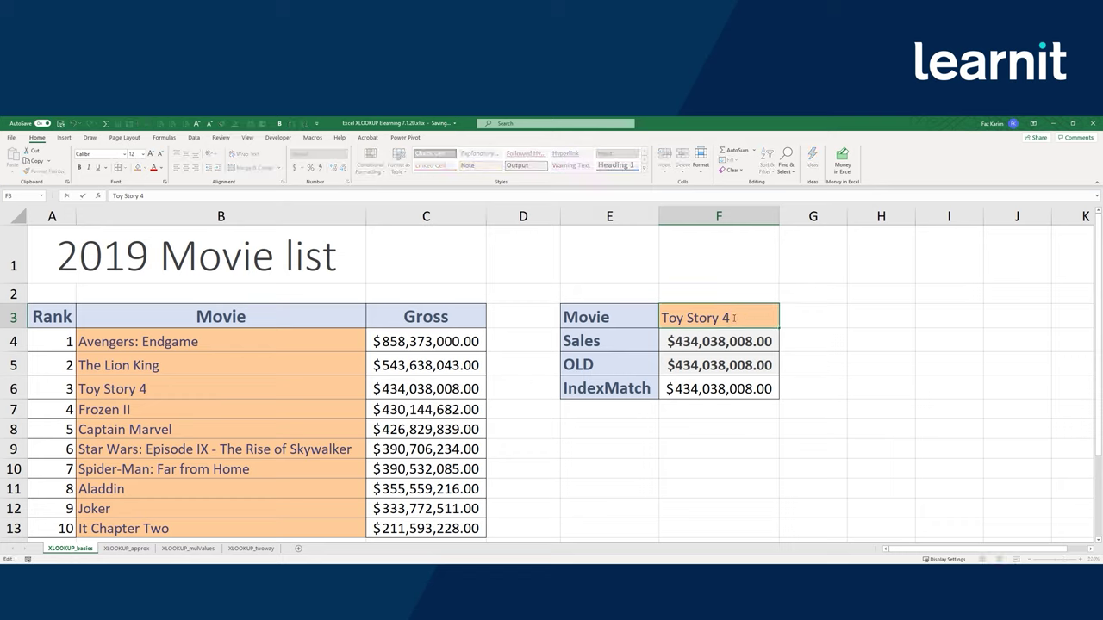
{"action": "key", "text": "BackSpace"}
{"action": "type", "text": "3"}
{"action": "key", "text": "Return"}
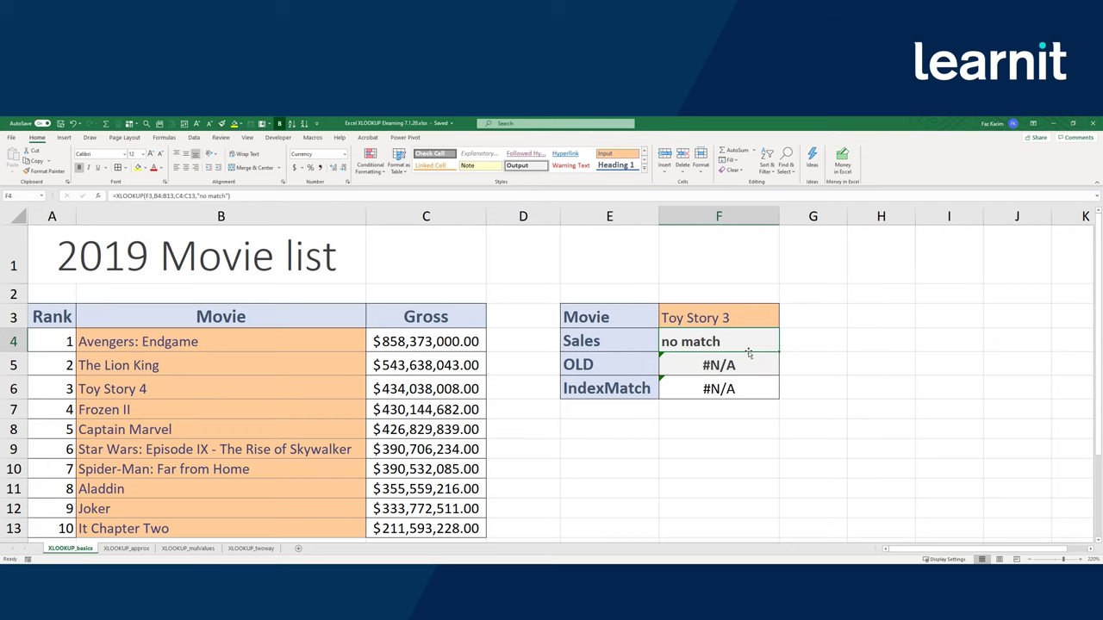
Highlight the XLOOKUP formula in F4 and show all formulas on the sheet to compare the three lookup methods.
{"action": "double_click", "coordinate": [745, 341]}
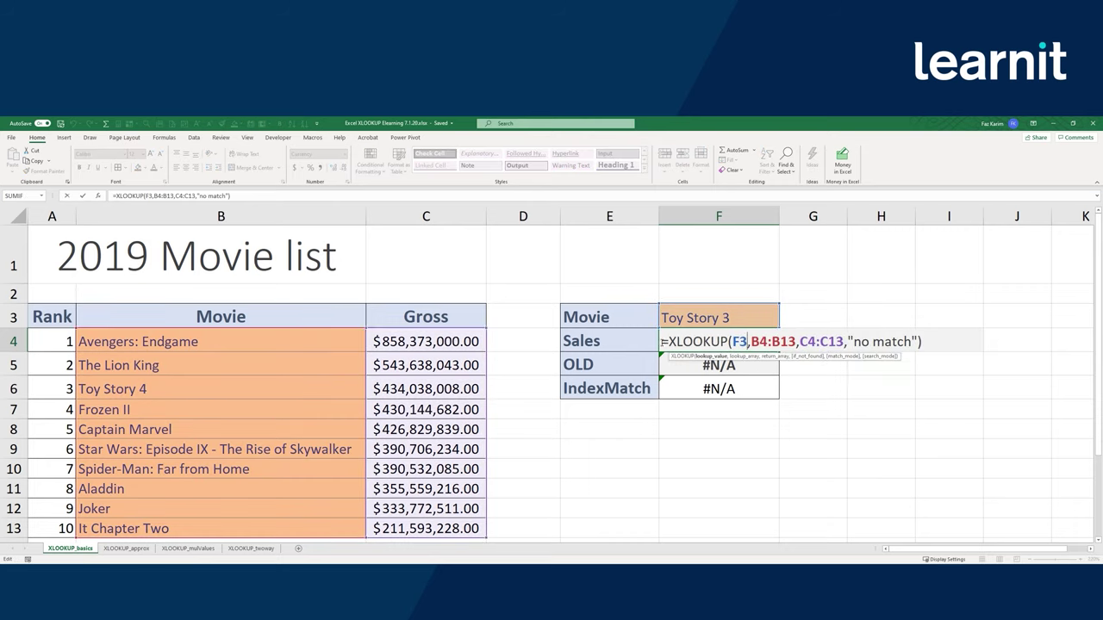
{"action": "left_click_drag", "start_coordinate": [662, 343], "coordinate": [923, 342]}
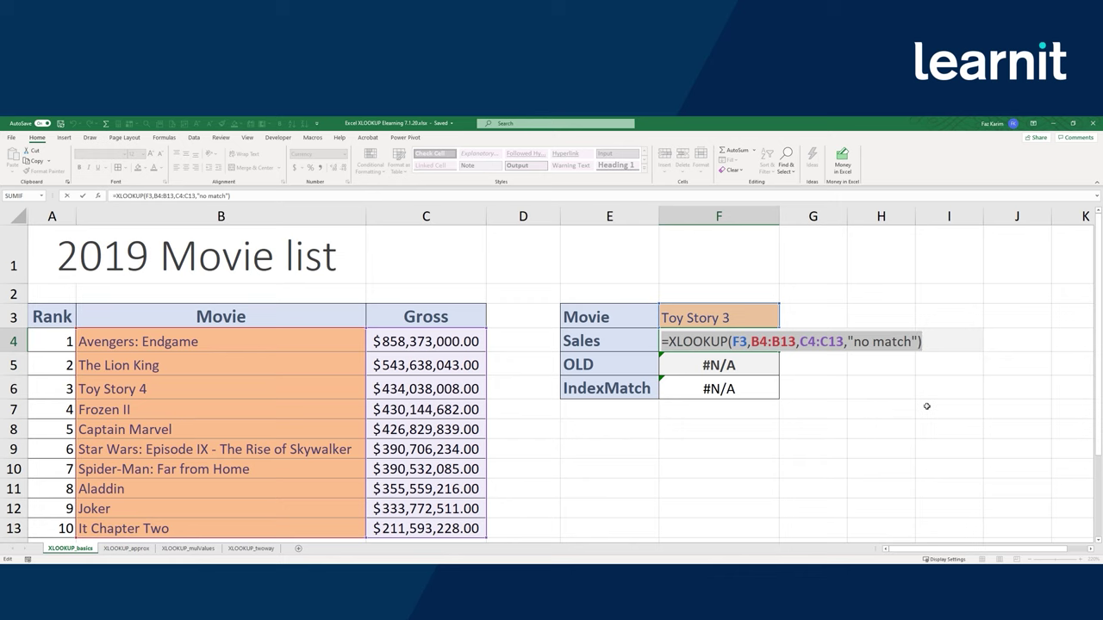
{"action": "key", "text": "ctrl+a"}
{"action": "key", "text": "ctrl+grave"}
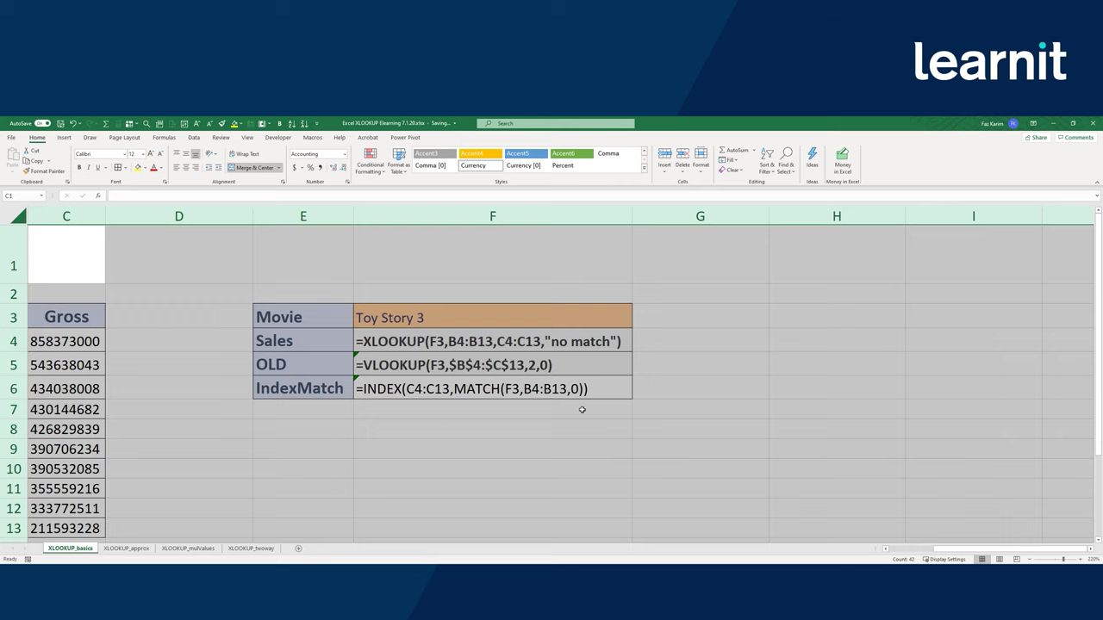
{"action": "scroll", "coordinate": [582, 409], "scroll_direction": "down", "scroll_amount": 2}
Insert a blank column between Movie and Gross to test the lookup formulas, and delete it again.
{"action": "left_click", "coordinate": [438, 215]}
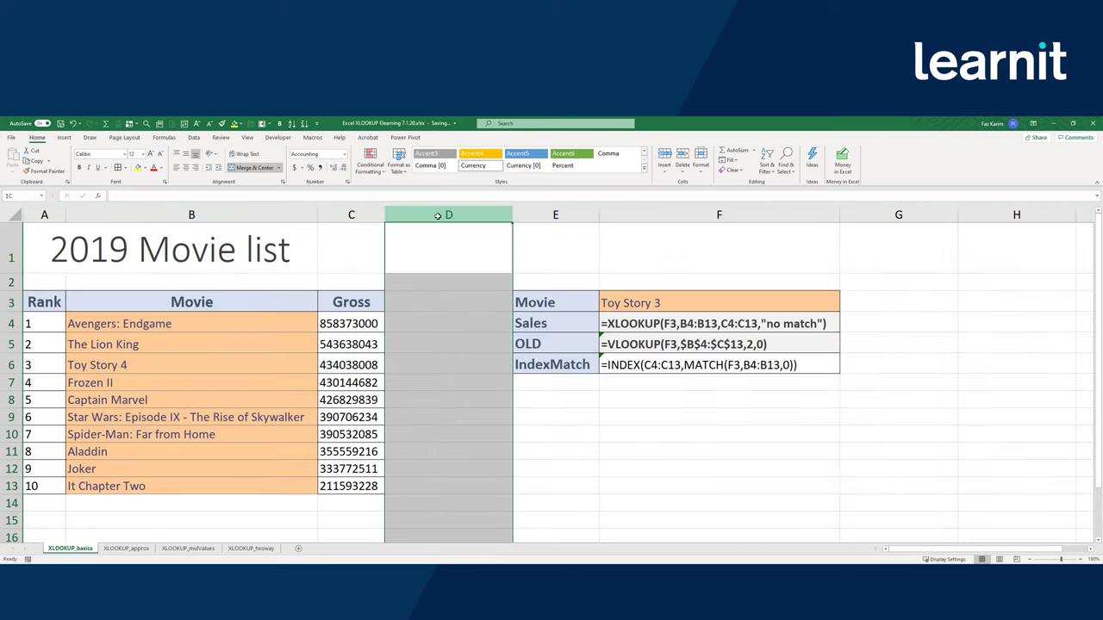
{"action": "left_click", "coordinate": [351, 215]}
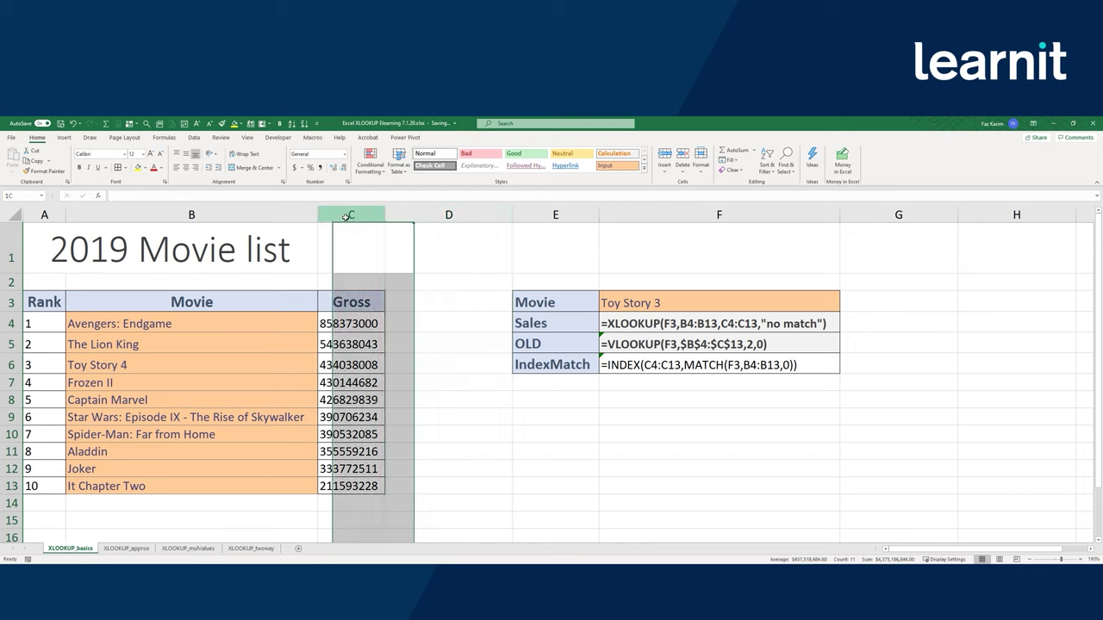
{"action": "right_click", "coordinate": [350, 215]}
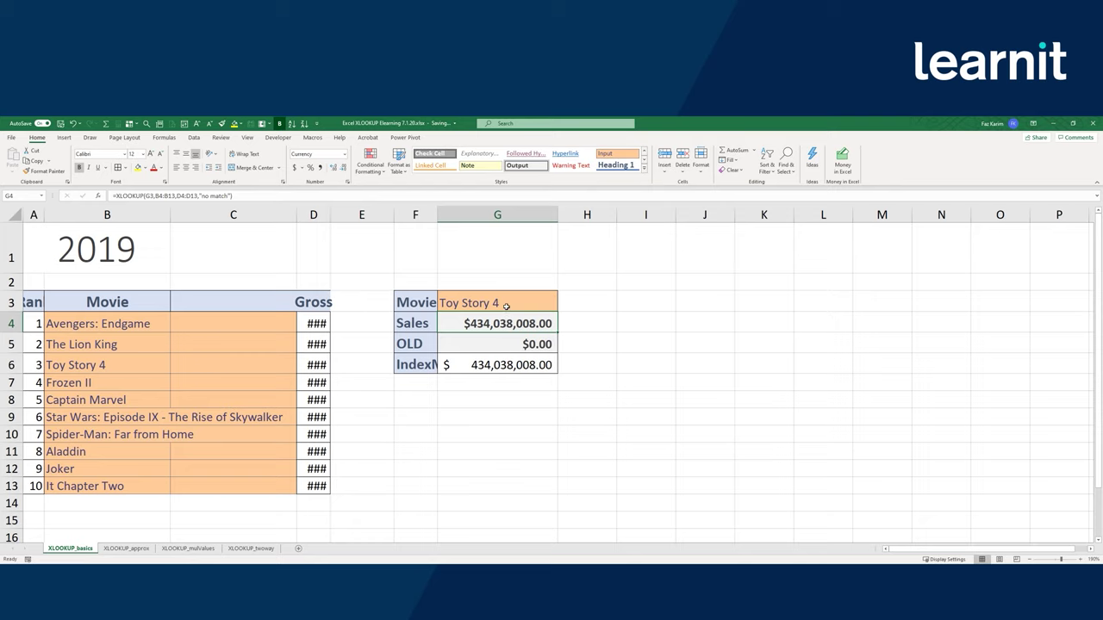
{"action": "left_click", "coordinate": [224, 215]}
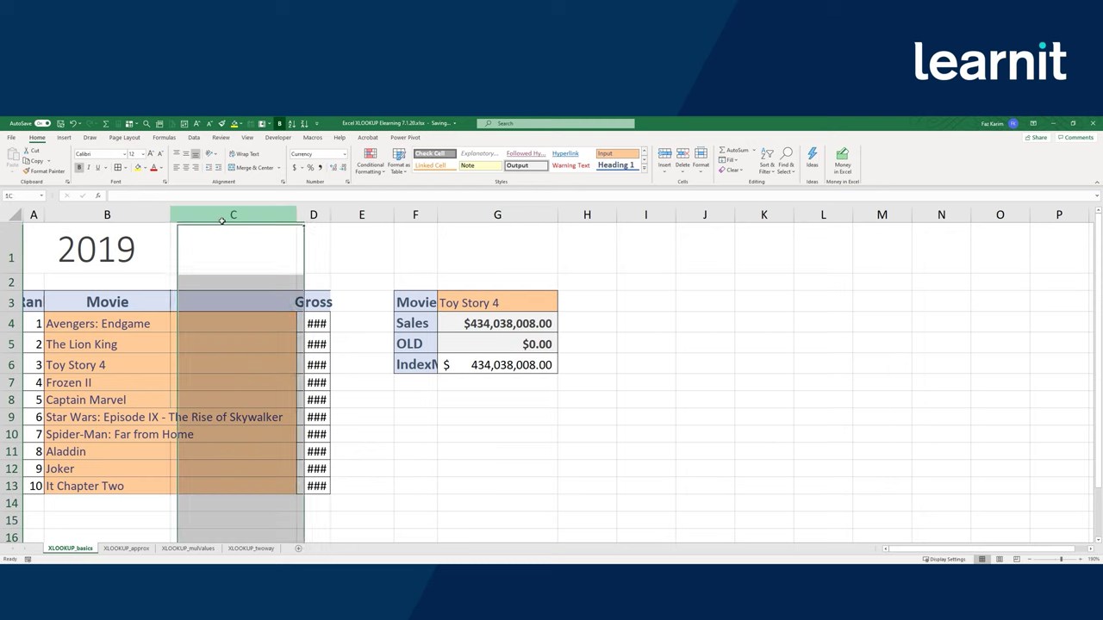
{"action": "right_click", "coordinate": [224, 215]}
{"action": "left_click", "coordinate": [247, 304]}
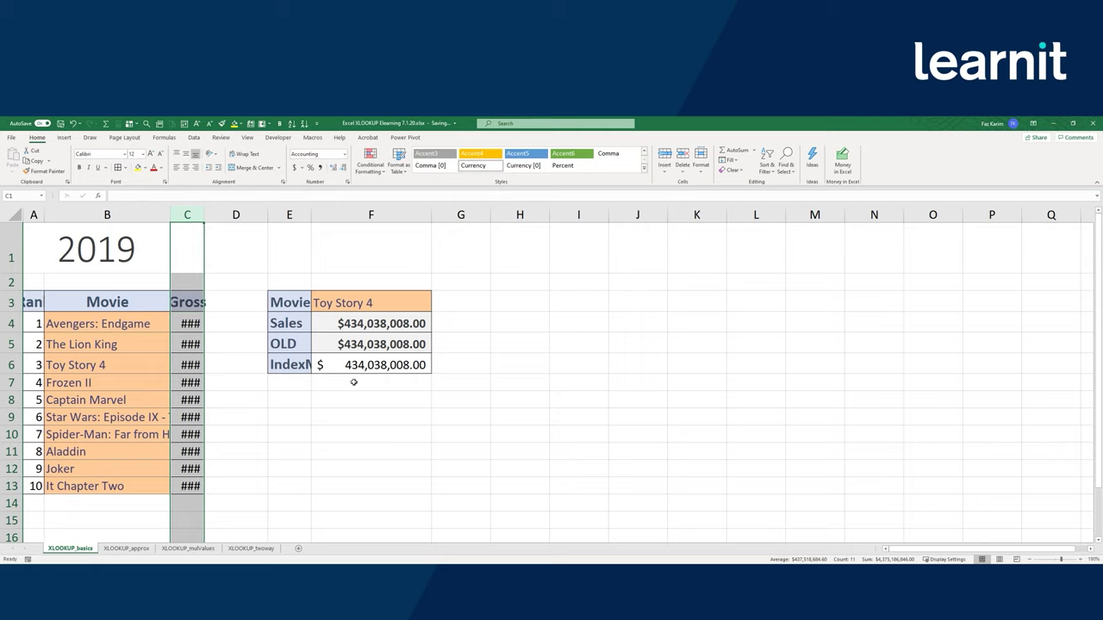
Autofit the widths of all columns, and open the XLOOKUP formula in F4 with its full text highlighted.
{"action": "left_click", "coordinate": [15, 215]}
{"action": "double_click", "coordinate": [171, 214]}
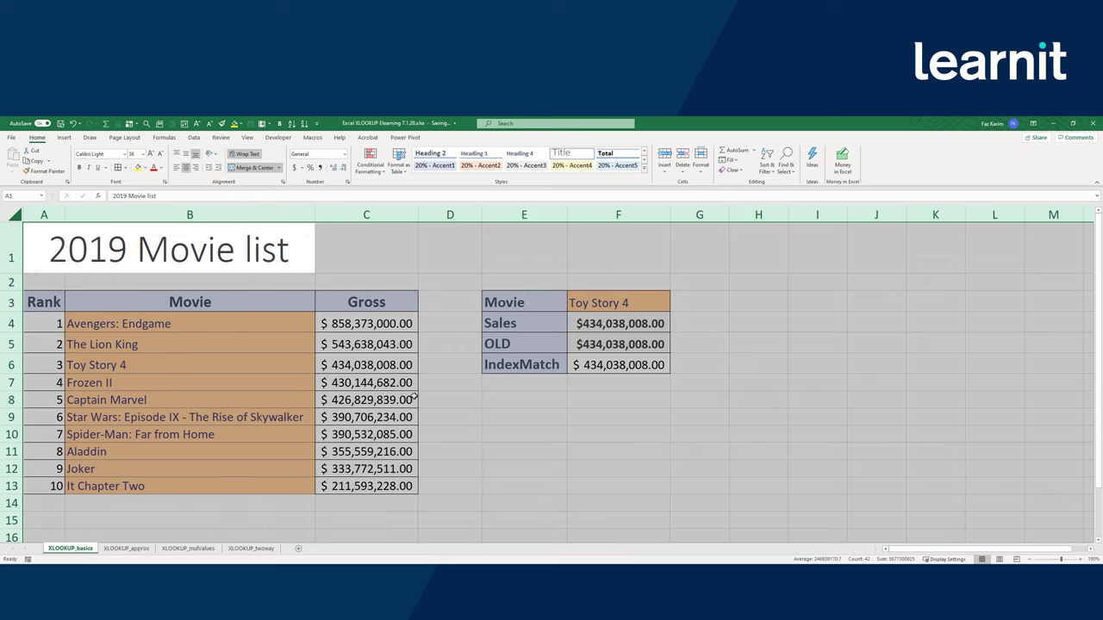
{"action": "double_click", "coordinate": [592, 328]}
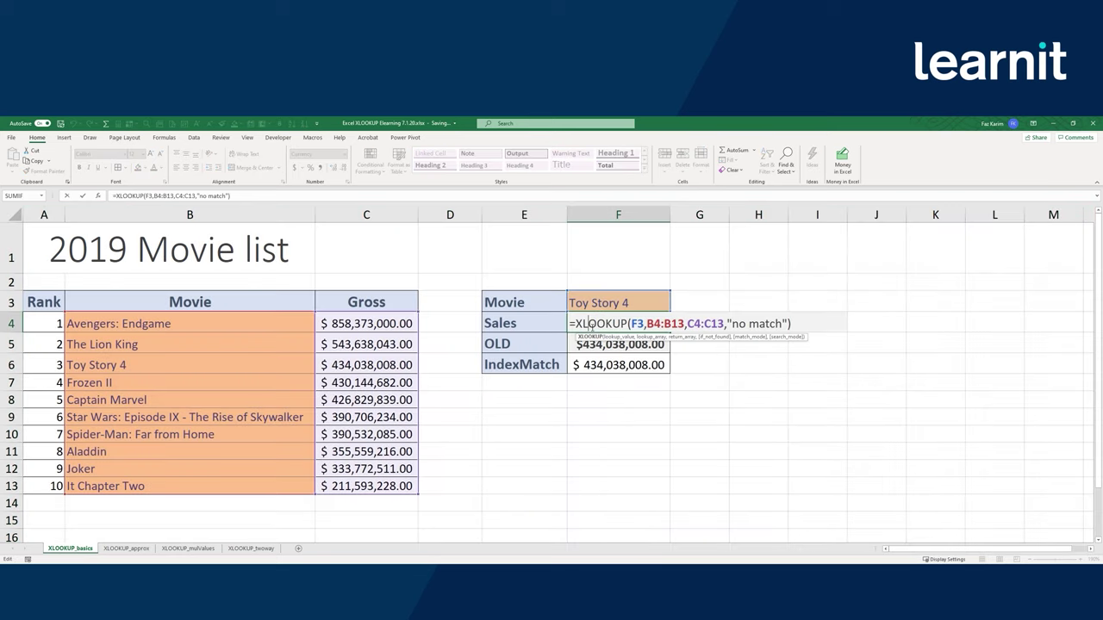
{"action": "left_click_drag", "start_coordinate": [569, 323], "coordinate": [791, 323]}
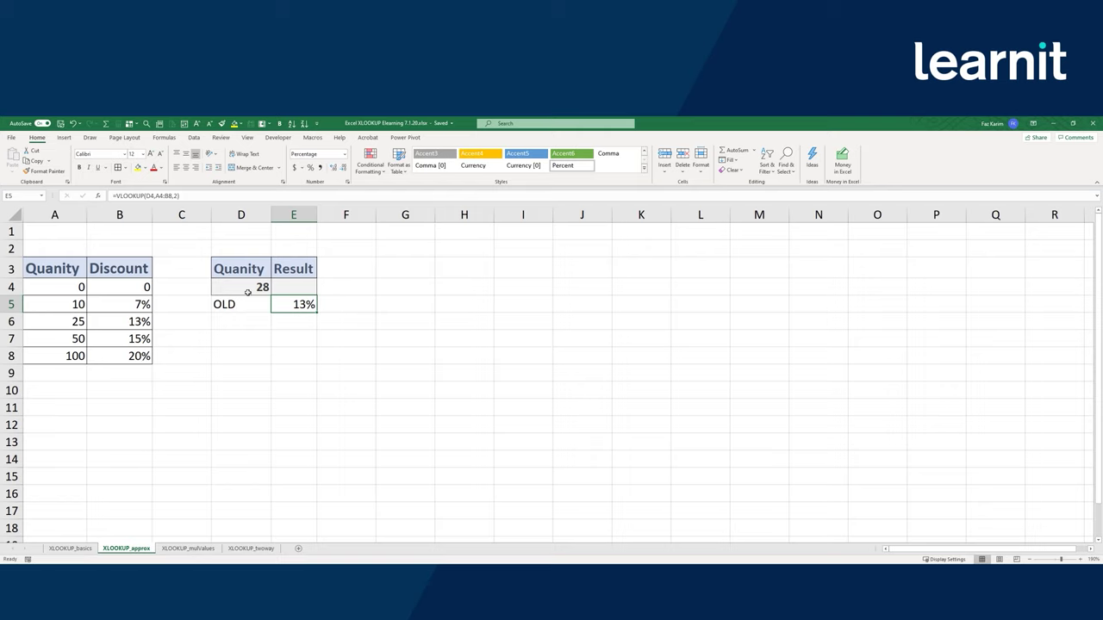
Examine the quantity thresholds in A4:A8 and the approximate-match VLOOKUP formula in E5.
{"action": "left_click_drag", "start_coordinate": [79, 289], "coordinate": [74, 354]}
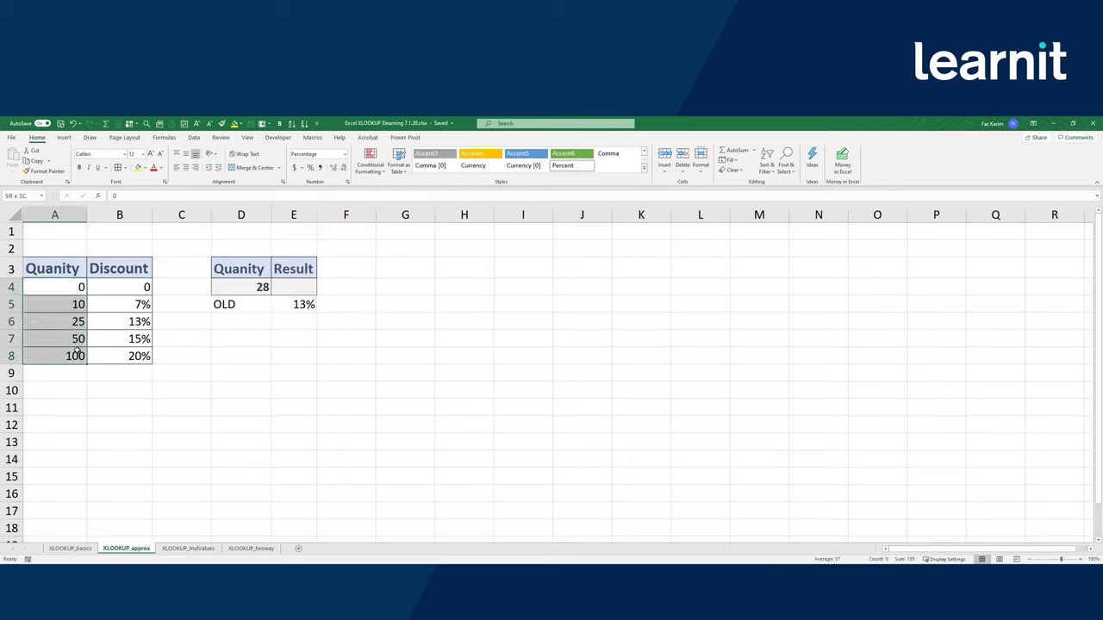
{"action": "left_click", "coordinate": [74, 325]}
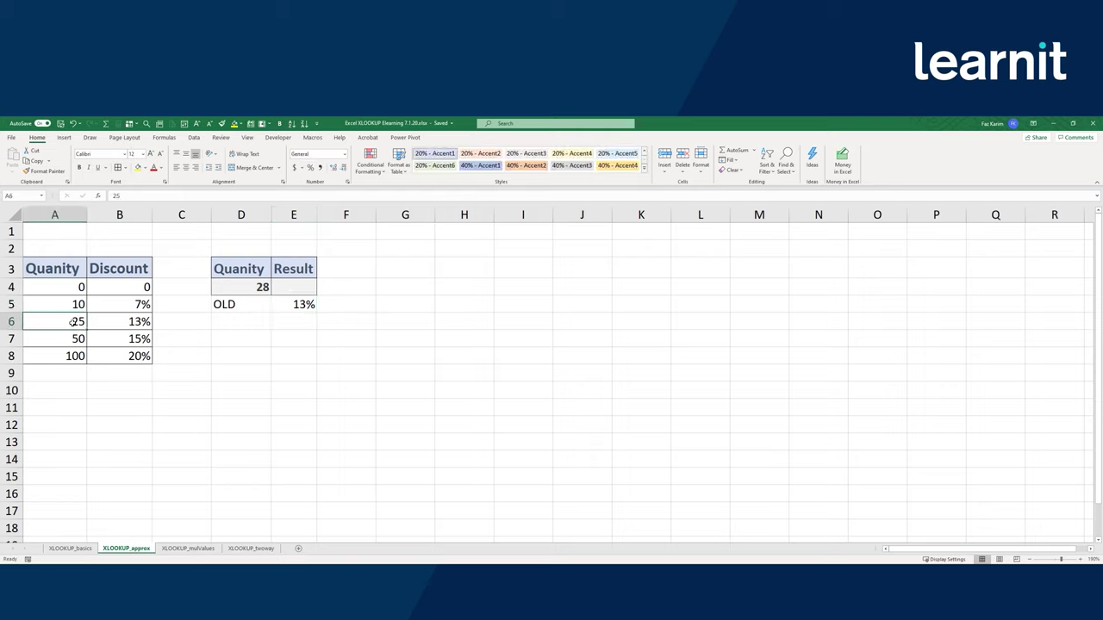
{"action": "double_click", "coordinate": [302, 306]}
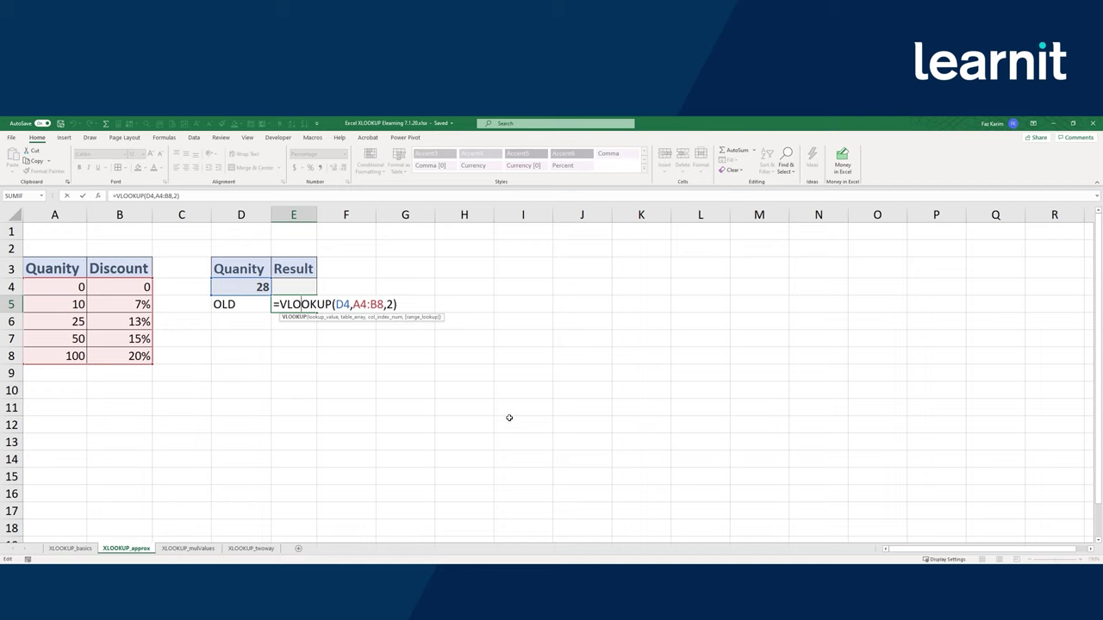
{"action": "key", "text": "Return"}
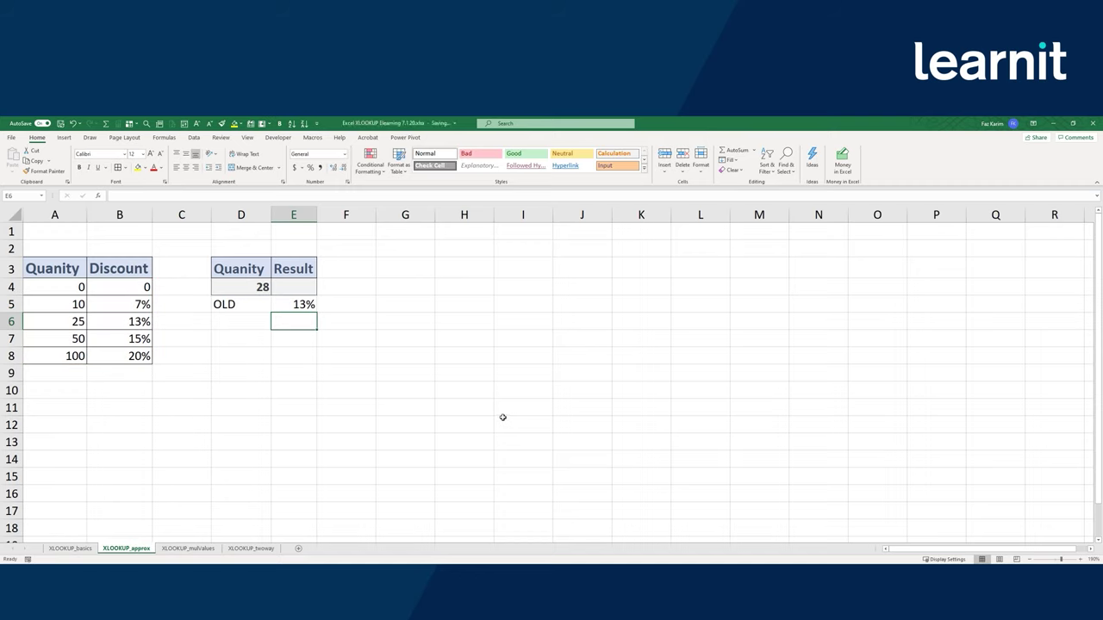
Start an XLOOKUP formula in E4 with D4 as lookup value, A4:A8 as lookup array and B4:B8 as return array.
{"action": "left_click", "coordinate": [300, 287]}
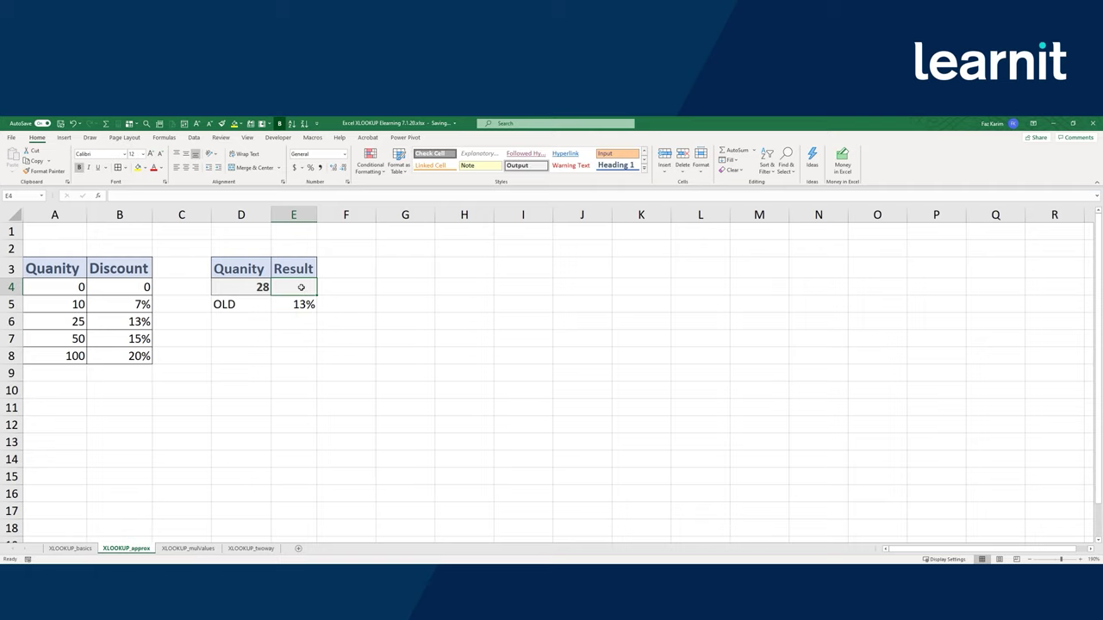
{"action": "type", "text": "="}
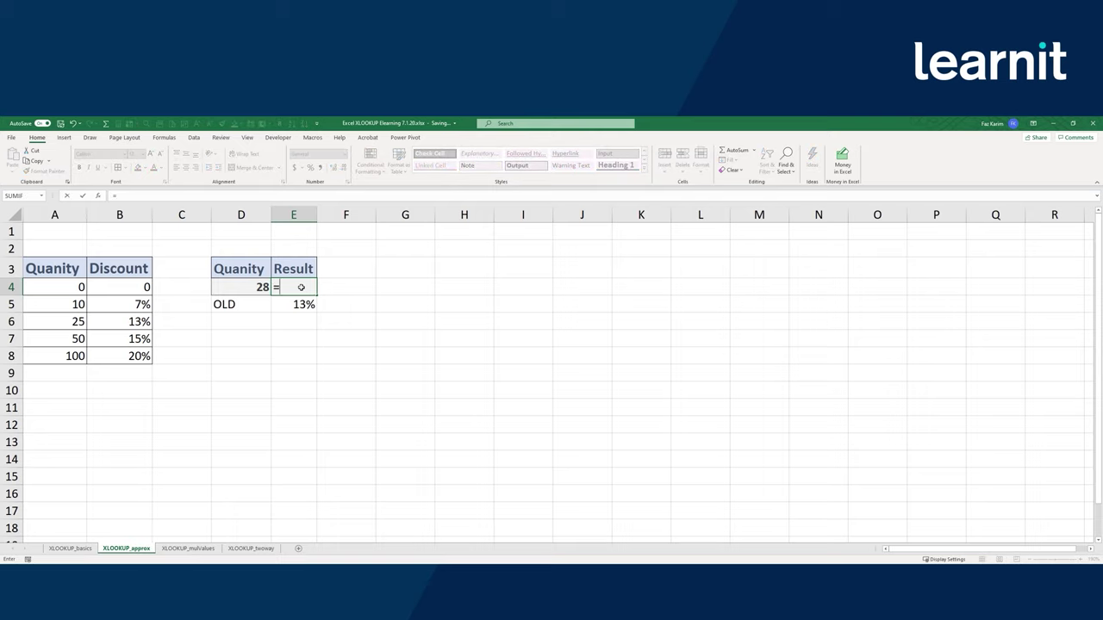
{"action": "type", "text": "xl"}
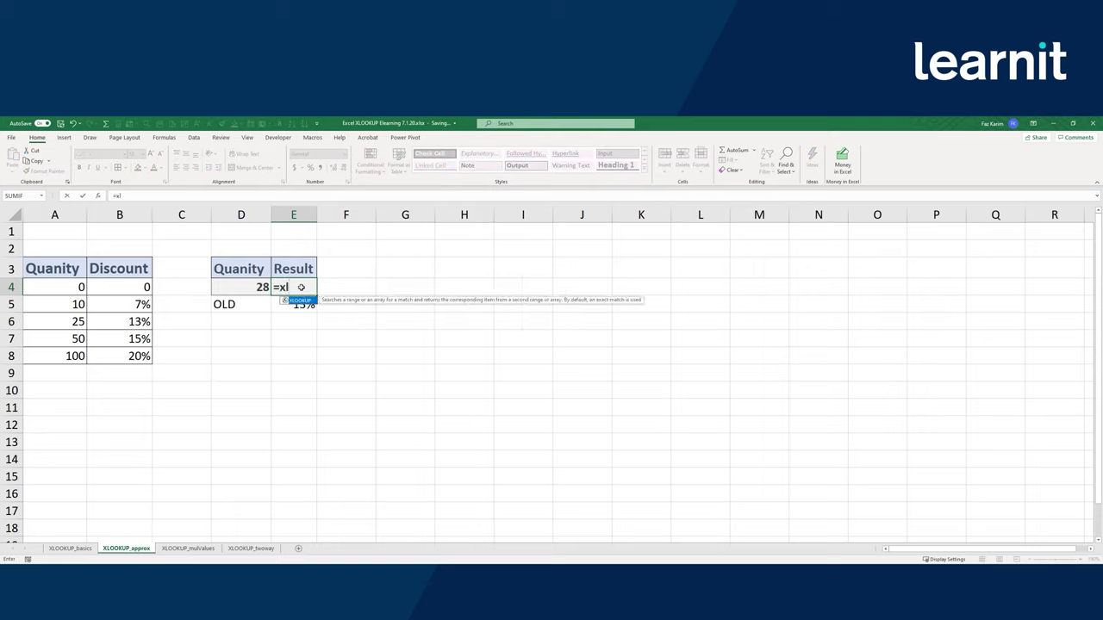
{"action": "key", "text": "Tab"}
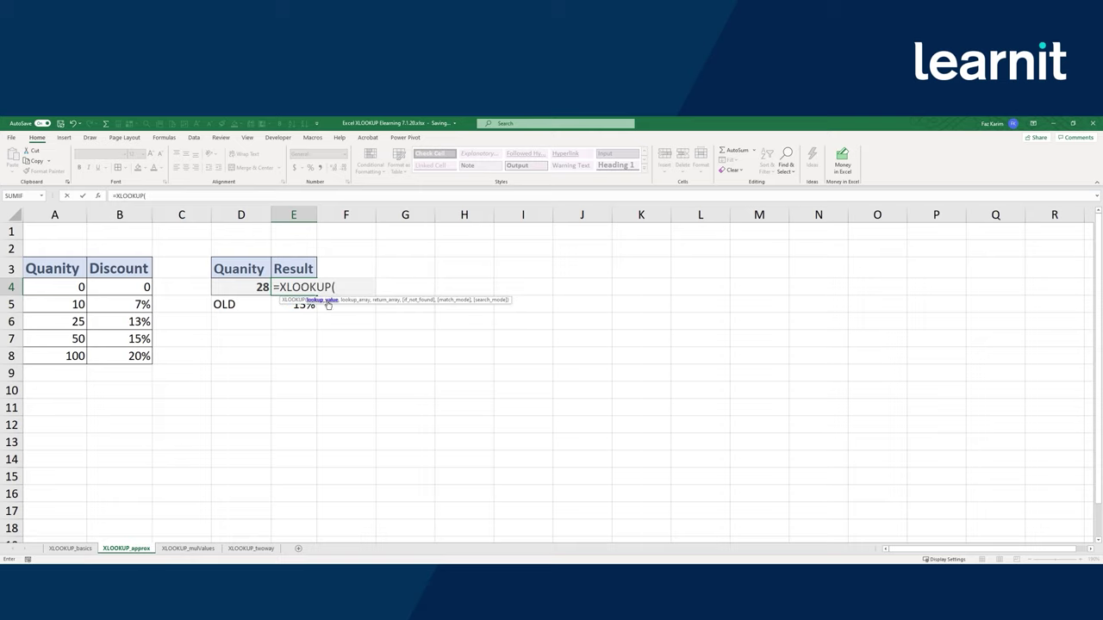
{"action": "left_click", "coordinate": [262, 293]}
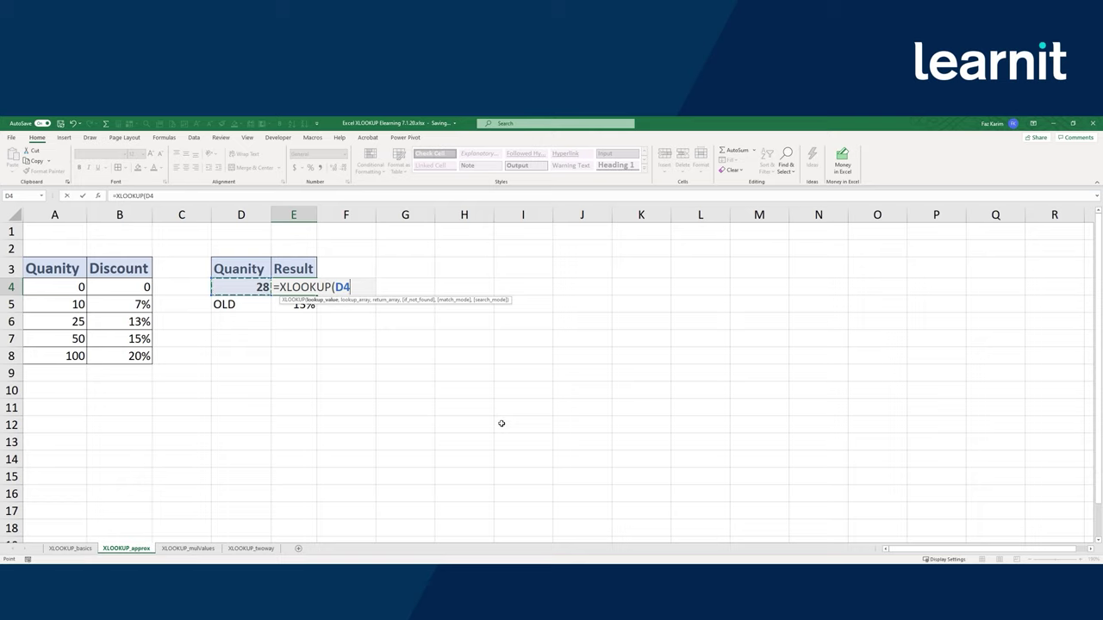
{"action": "type", "text": ","}
{"action": "left_click_drag", "start_coordinate": [54, 287], "coordinate": [73, 359]}
{"action": "type", "text": ","}
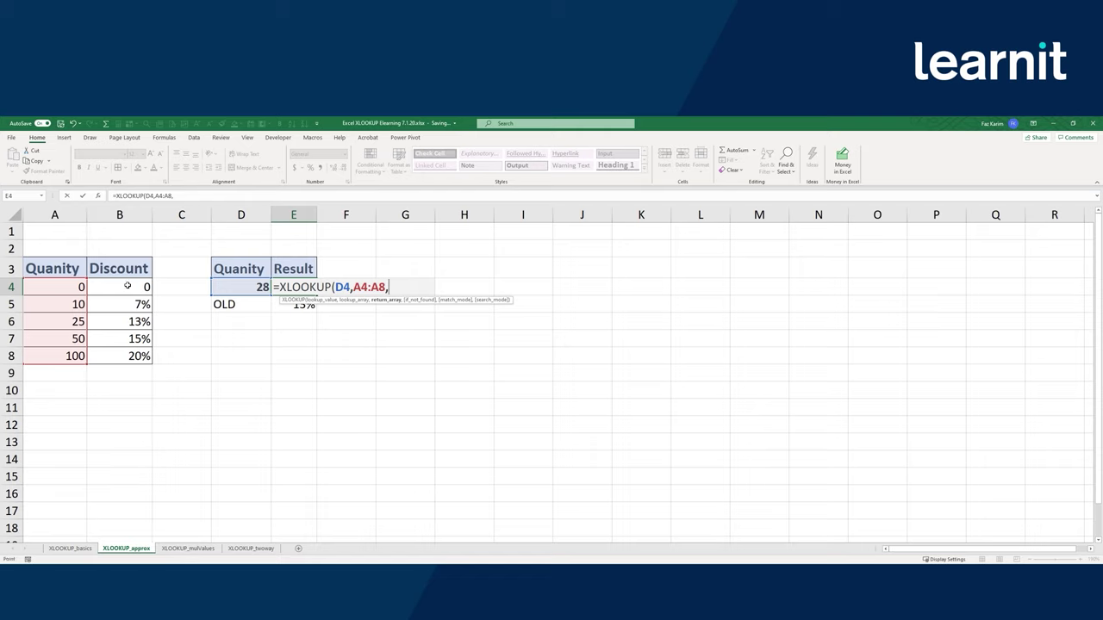
{"action": "left_click_drag", "start_coordinate": [129, 287], "coordinate": [130, 363]}
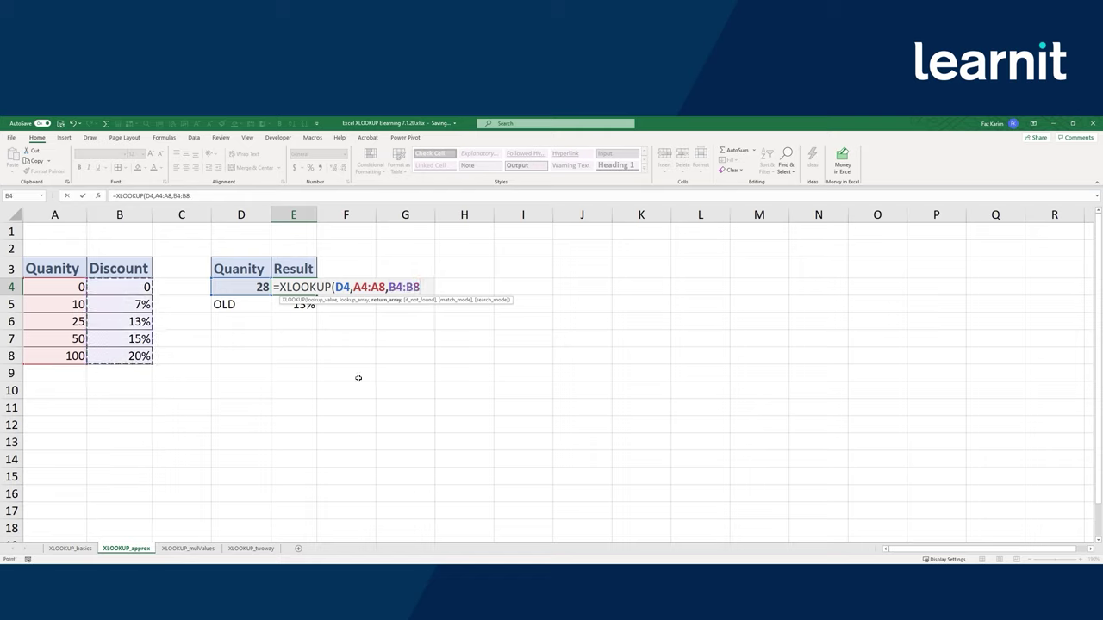
Complete the E4 formula with the not-found text "no discount" and match mode -1, and format the result as a percentage.
{"action": "type", "text": ","}
{"action": "type", "text": "\"no "}
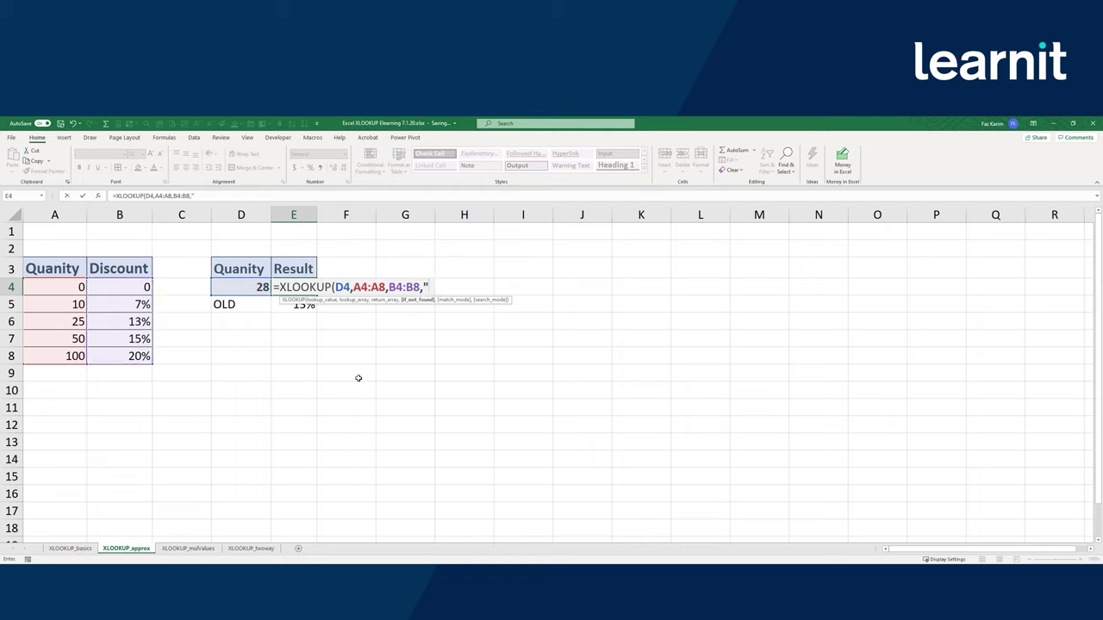
{"action": "type", "text": "dis"}
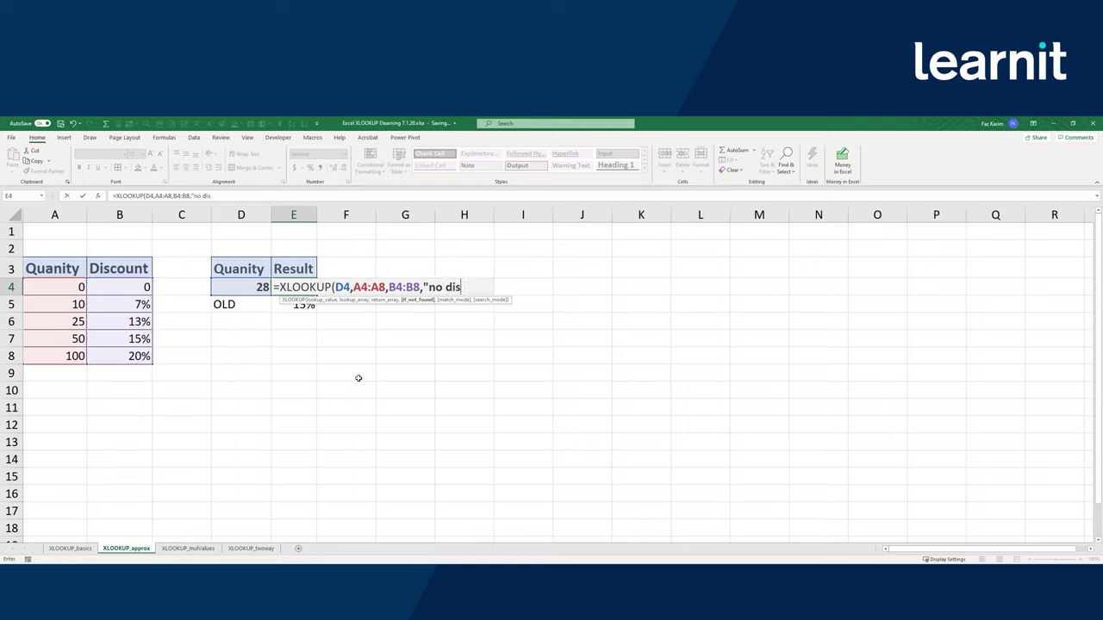
{"action": "type", "text": "count\""}
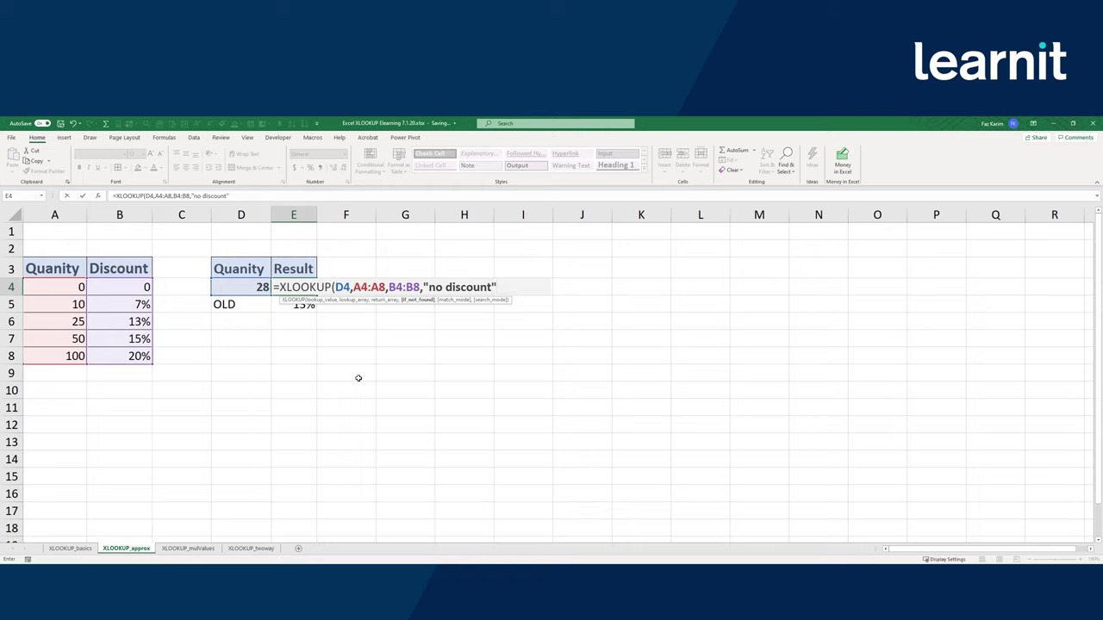
{"action": "type", "text": ","}
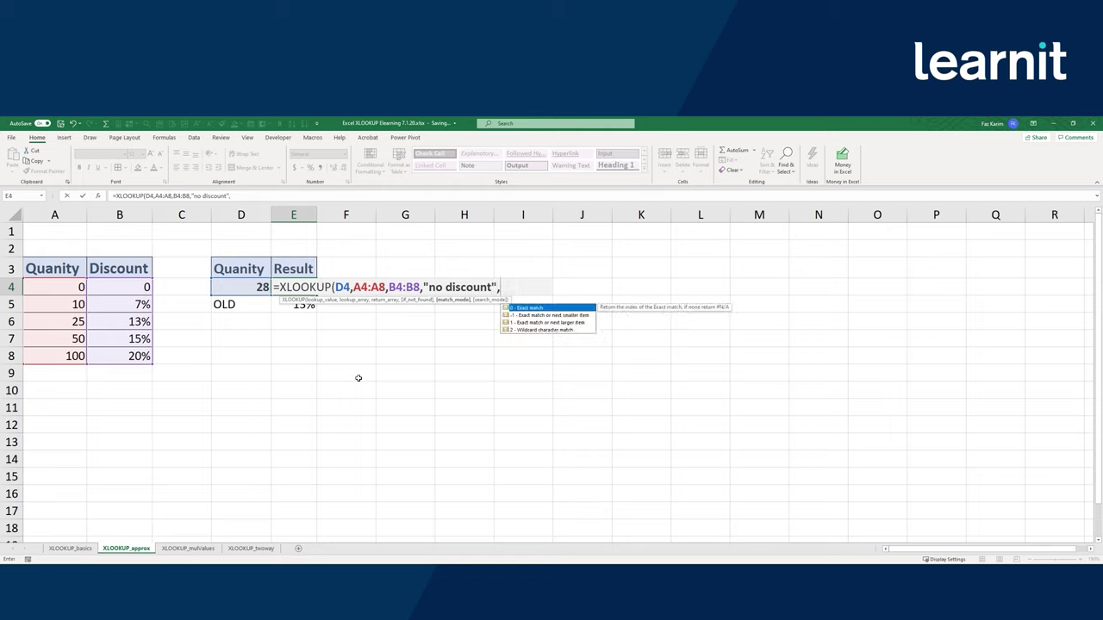
{"action": "key", "text": "Down"}
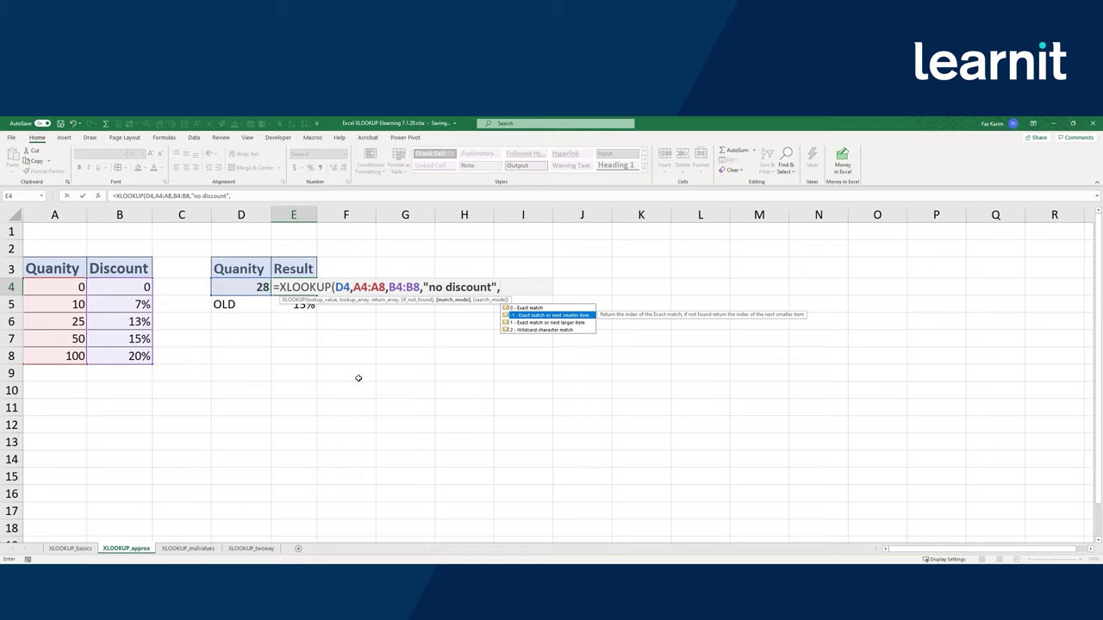
{"action": "type", "text": "-1"}
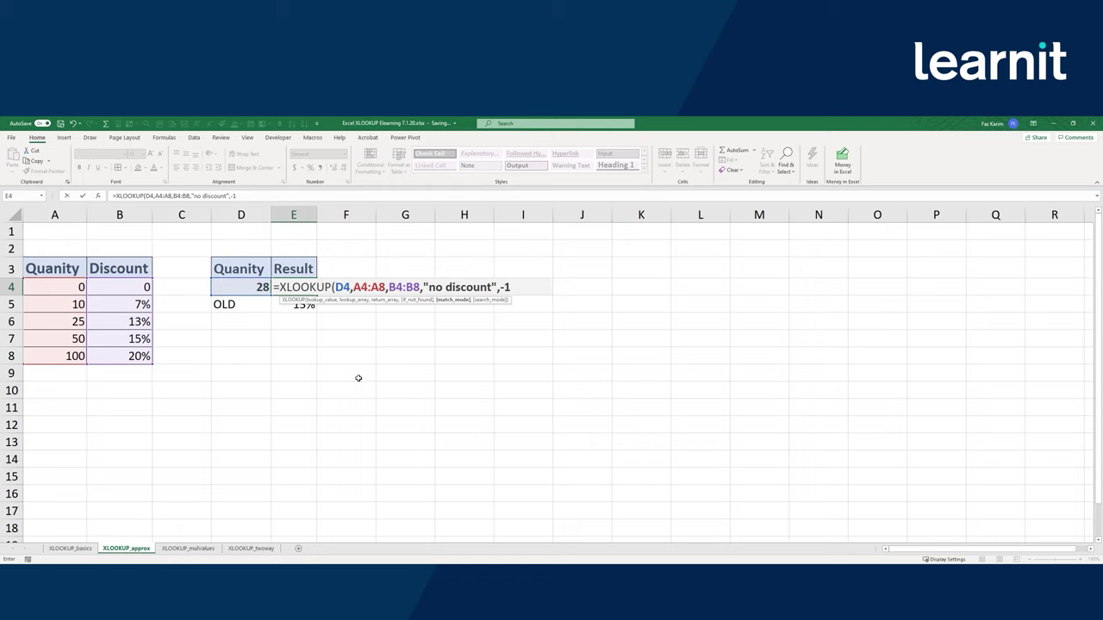
{"action": "type", "text": ")"}
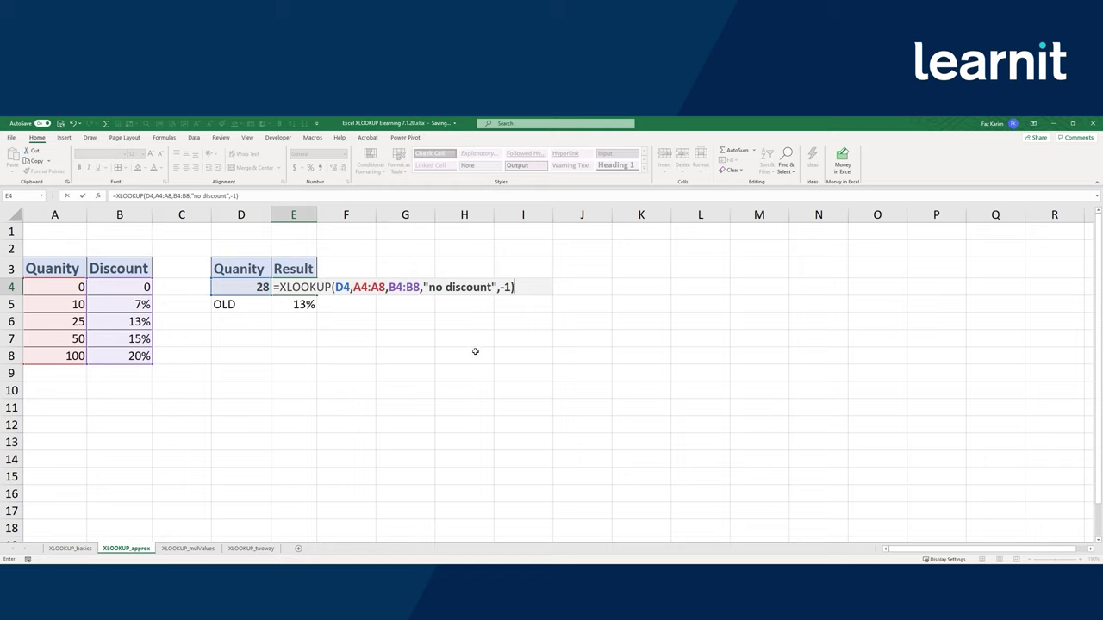
{"action": "key", "text": "ctrl+Return"}
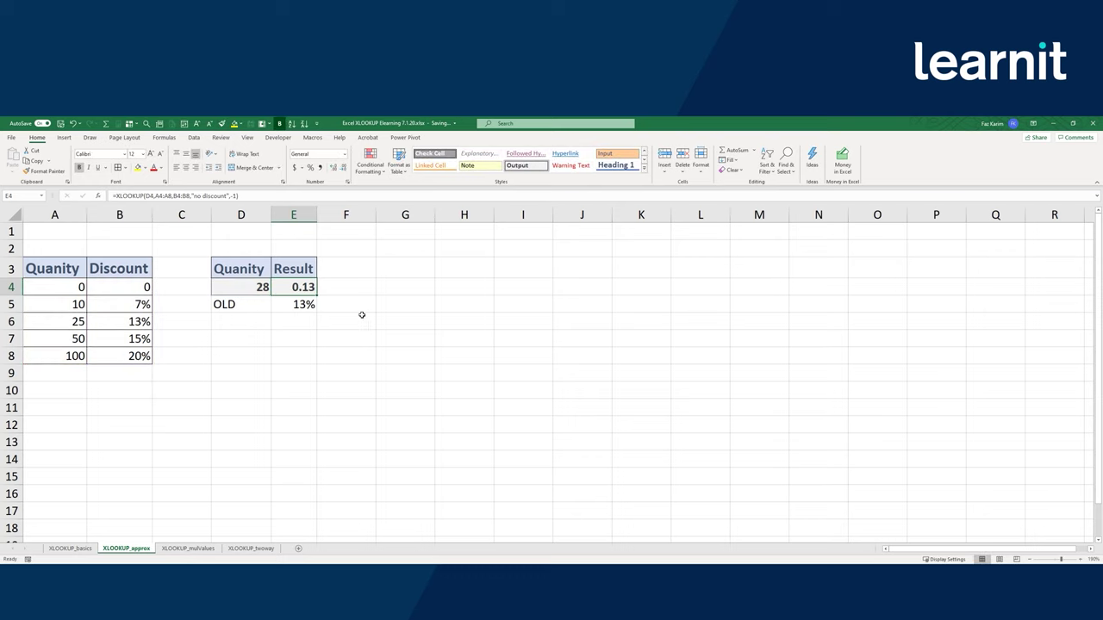
{"action": "left_click", "coordinate": [311, 168]}
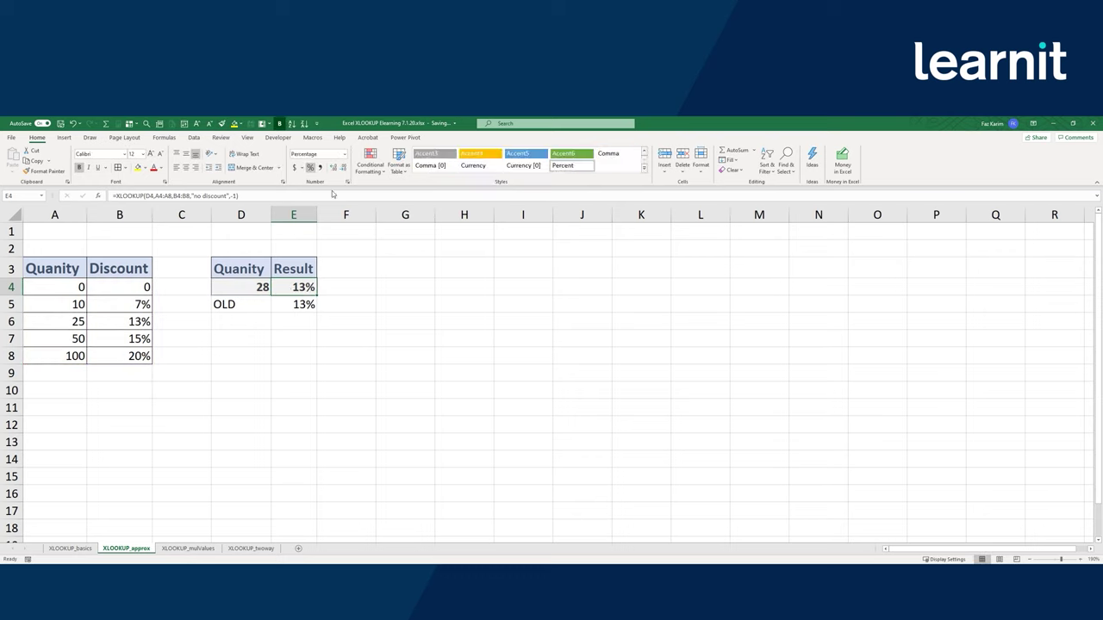
Compare the XLOOKUP formula in E4 with the VLOOKUP formula in E5, highlighting the VLOOKUP text.
{"action": "double_click", "coordinate": [286, 284]}
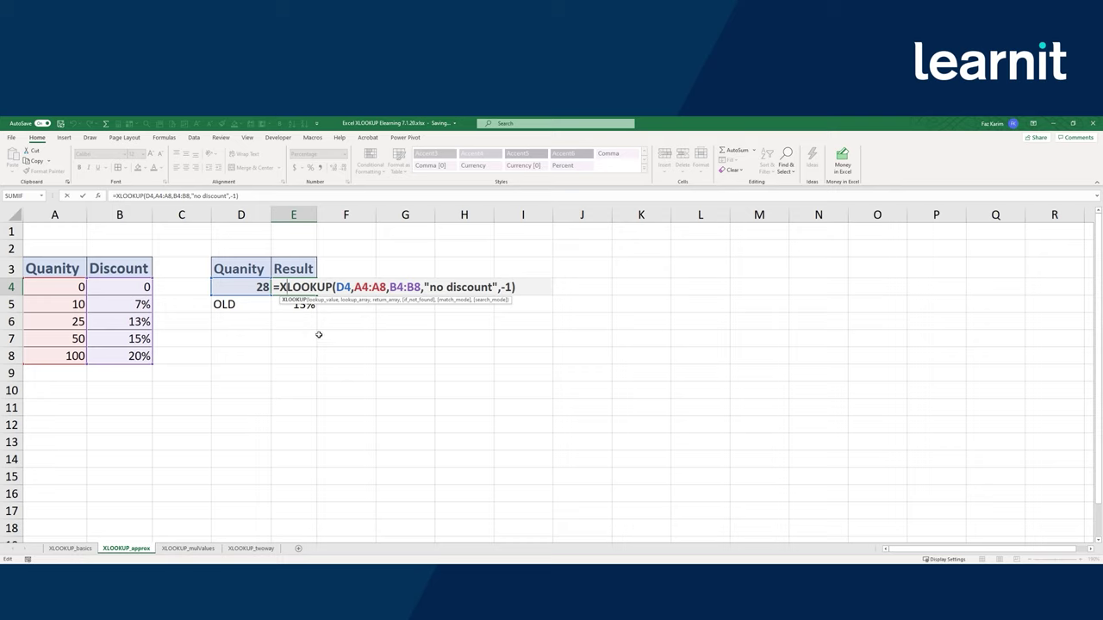
{"action": "left_click", "coordinate": [288, 307]}
{"action": "double_click", "coordinate": [286, 305]}
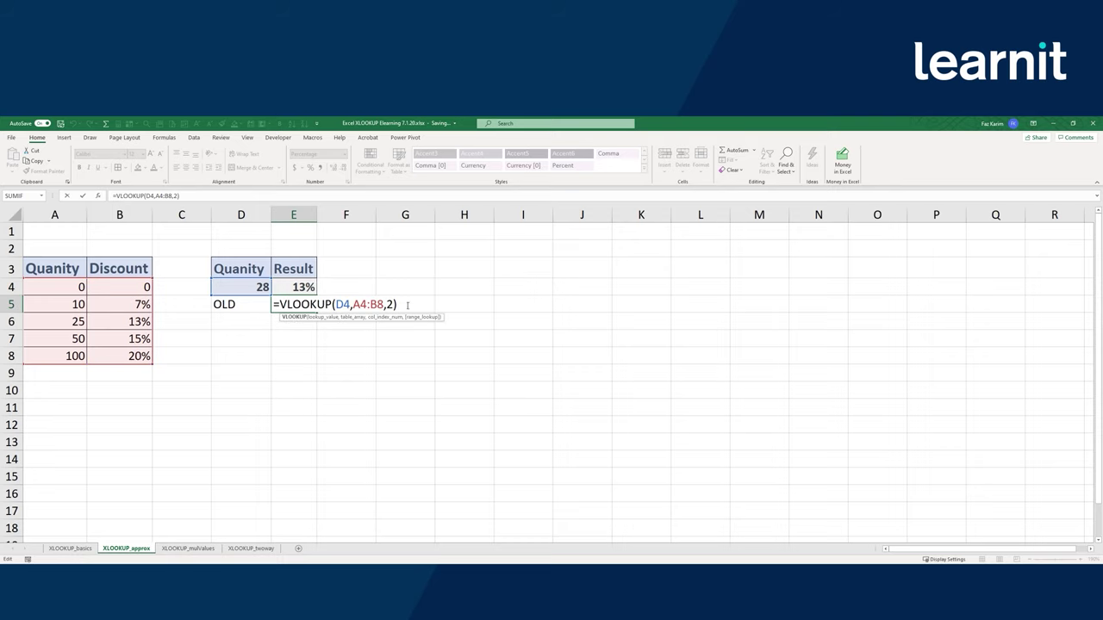
{"action": "left_click_drag", "start_coordinate": [406, 305], "coordinate": [279, 305]}
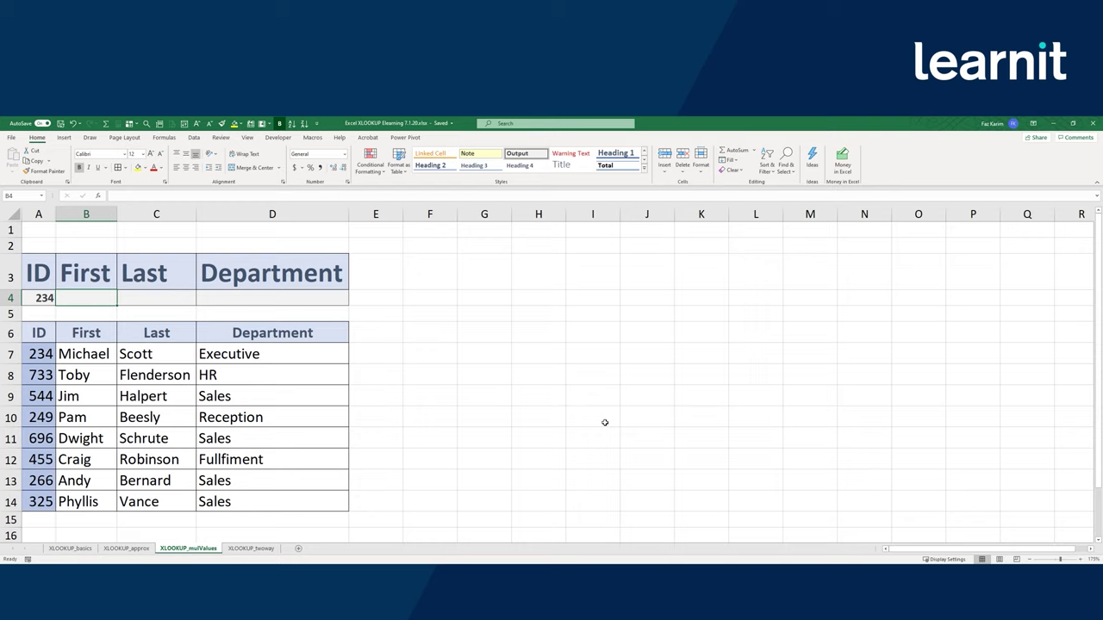
Start an XLOOKUP formula in B4 of the XLOOKUP_mulValues sheet, using lookup value A4, lookup array A7:A14 and return array B7:D14.
{"action": "type", "text": "=xl"}
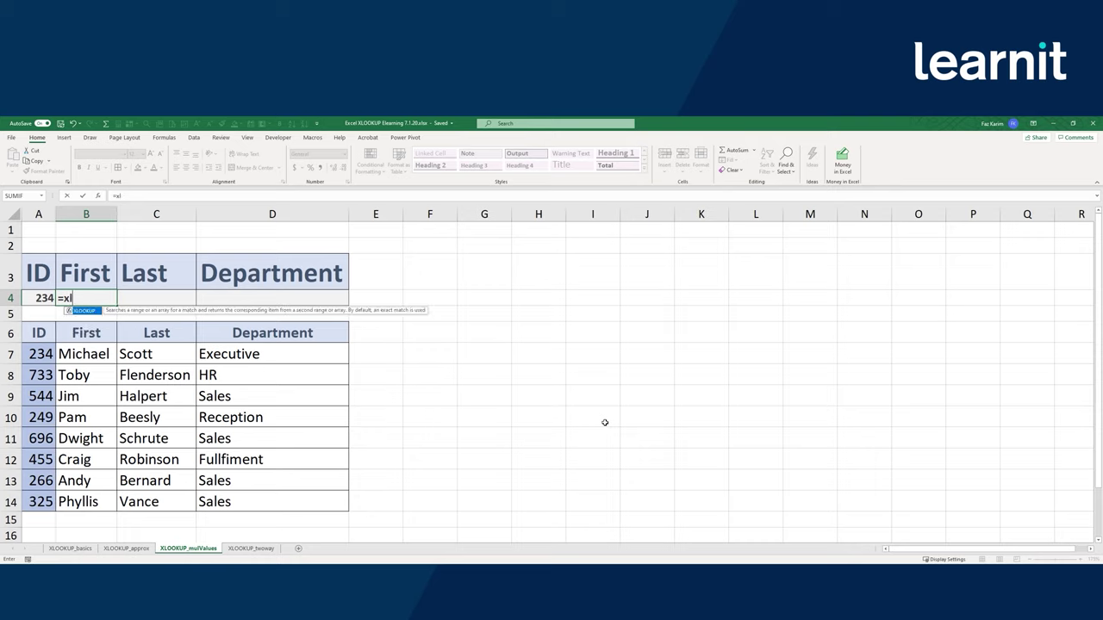
{"action": "key", "text": "Tab"}
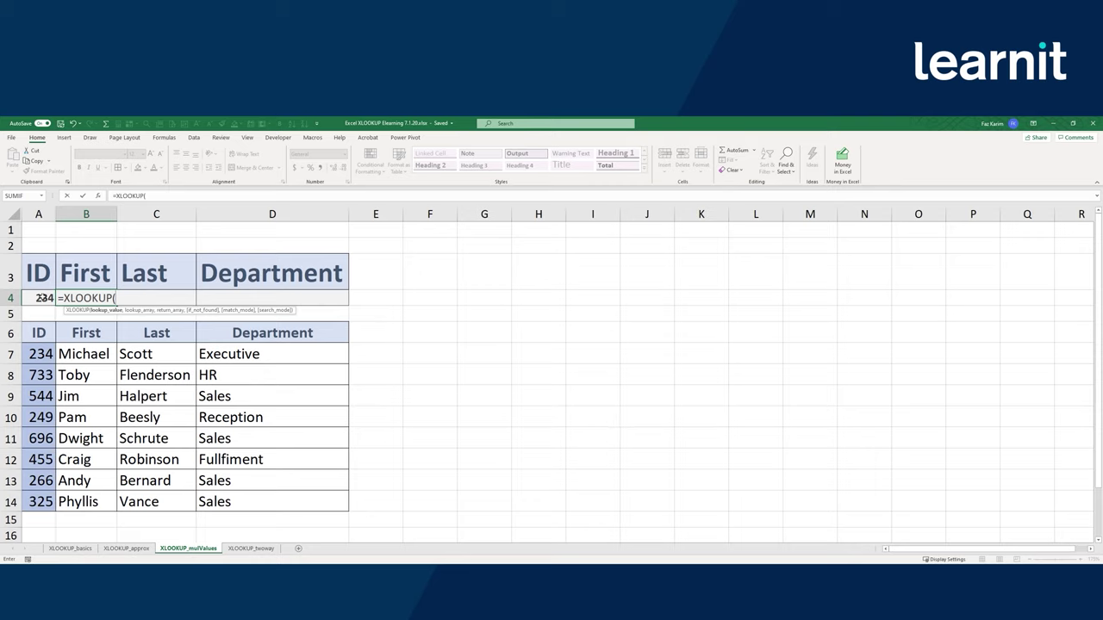
{"action": "left_click", "coordinate": [38, 297]}
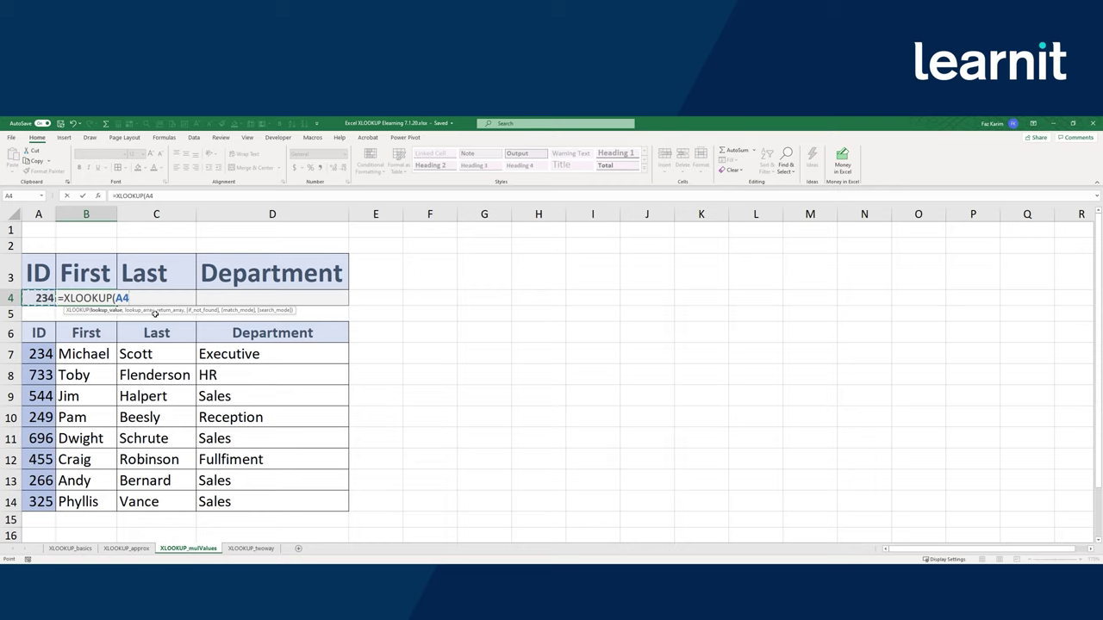
{"action": "type", "text": ","}
{"action": "left_click_drag", "start_coordinate": [39, 354], "coordinate": [35, 502]}
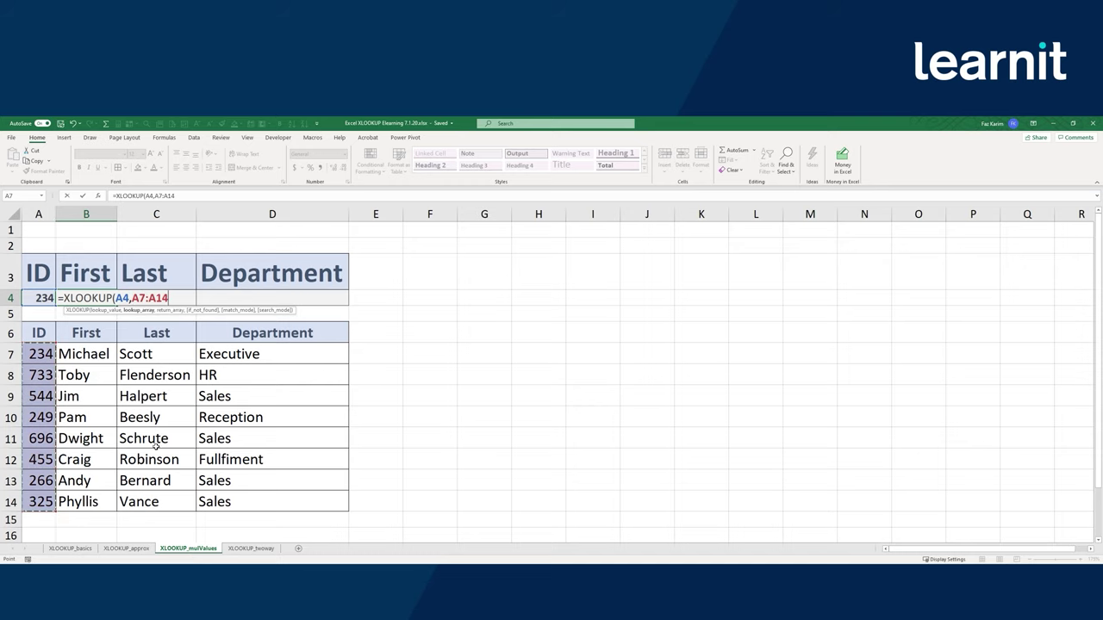
{"action": "type", "text": ","}
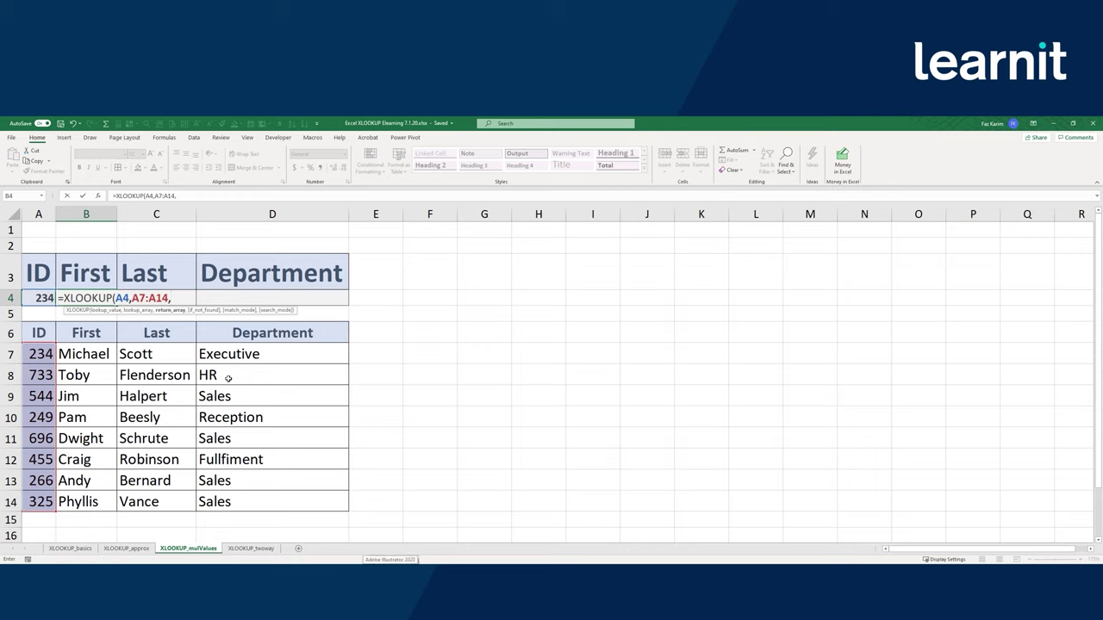
{"action": "left_click_drag", "start_coordinate": [76, 350], "coordinate": [301, 509]}
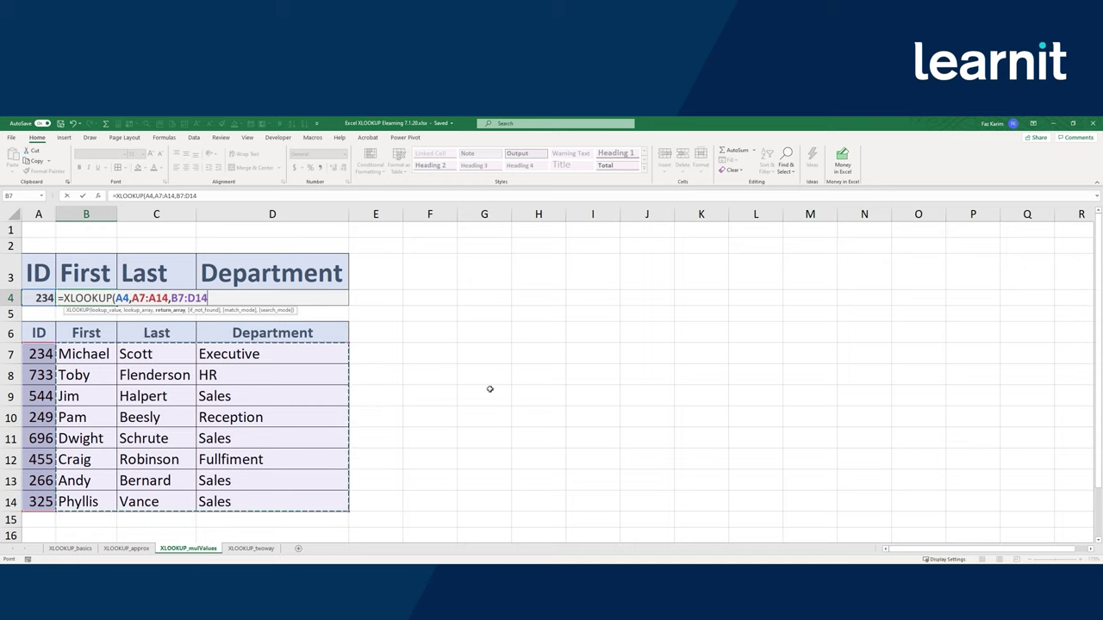
Complete the B4 formula with the not-found text "no match" and dismiss the formula spill notice.
{"action": "type", "text": ","}
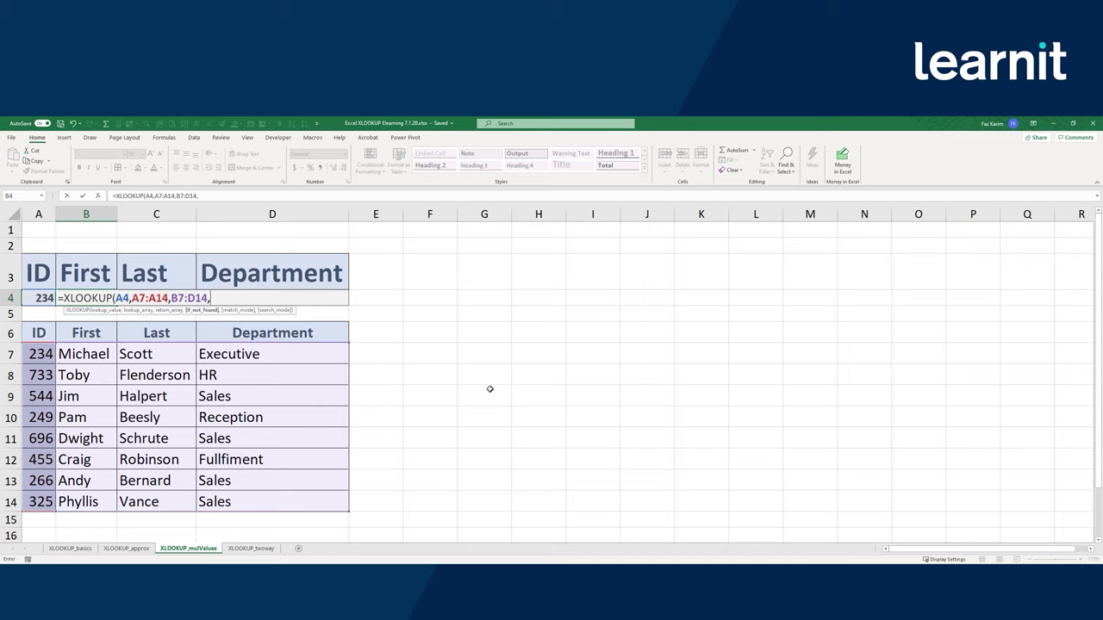
{"action": "type", "text": "\"no match\""}
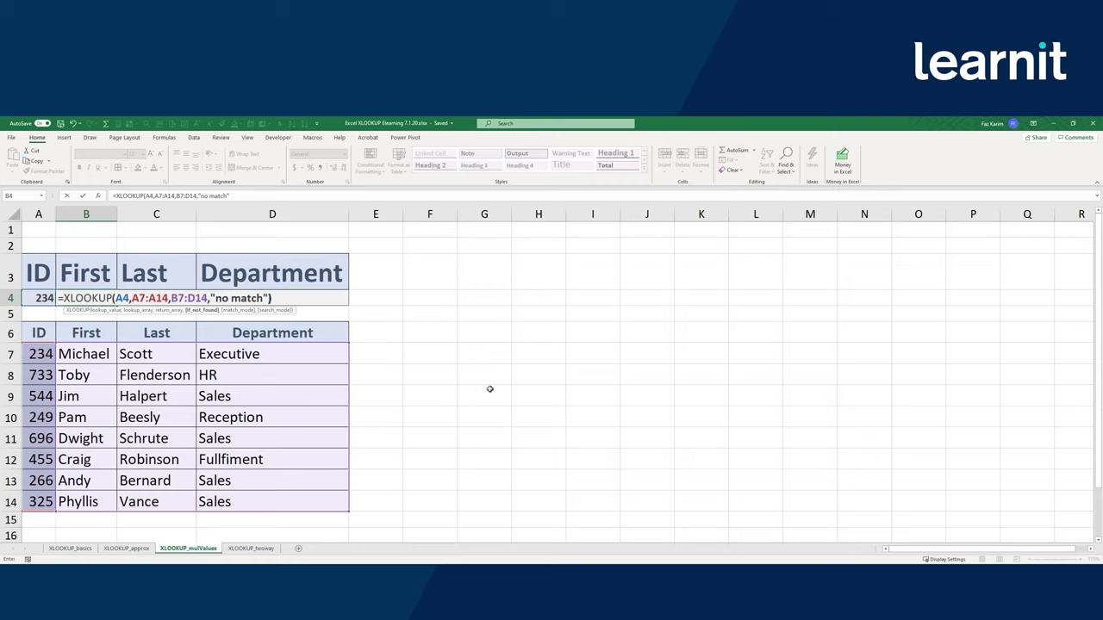
{"action": "type", "text": ")"}
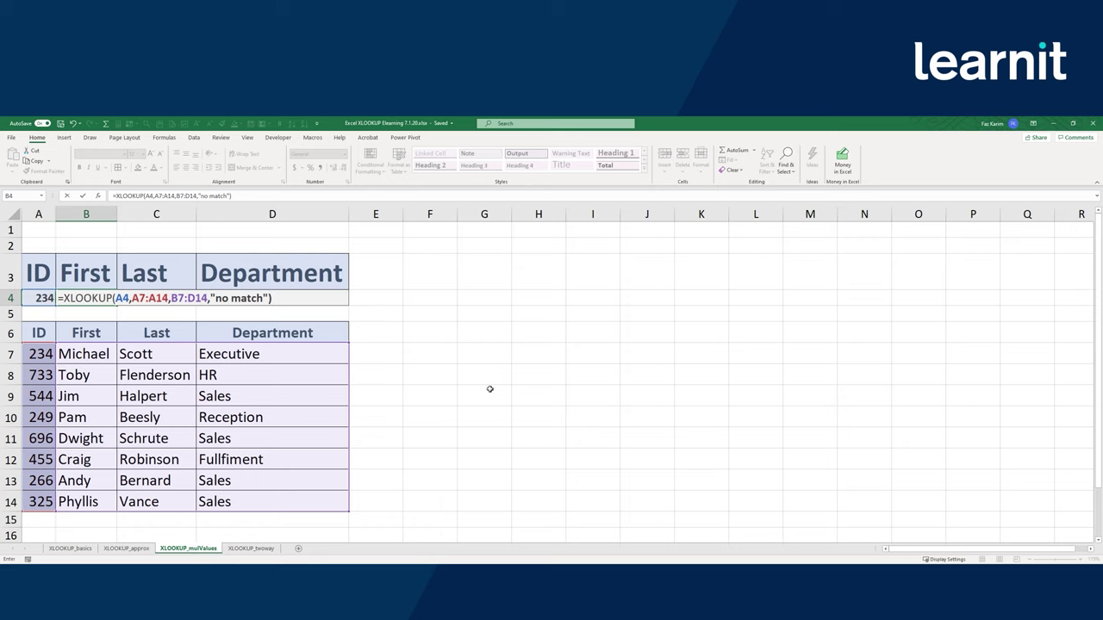
{"action": "key", "text": "ctrl+Return"}
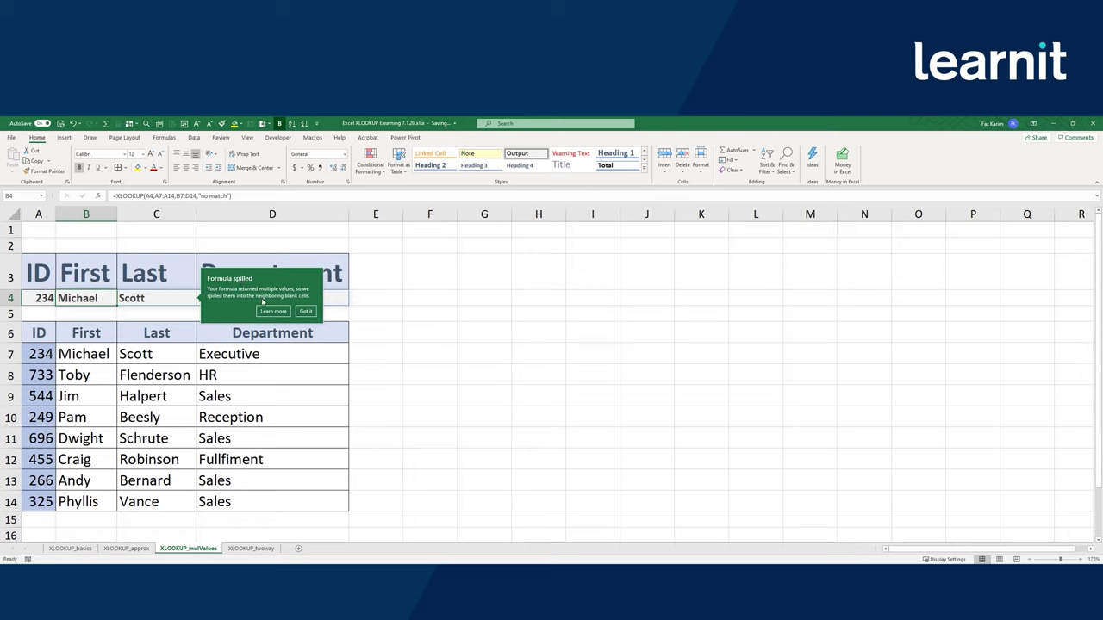
{"action": "left_click", "coordinate": [305, 311]}
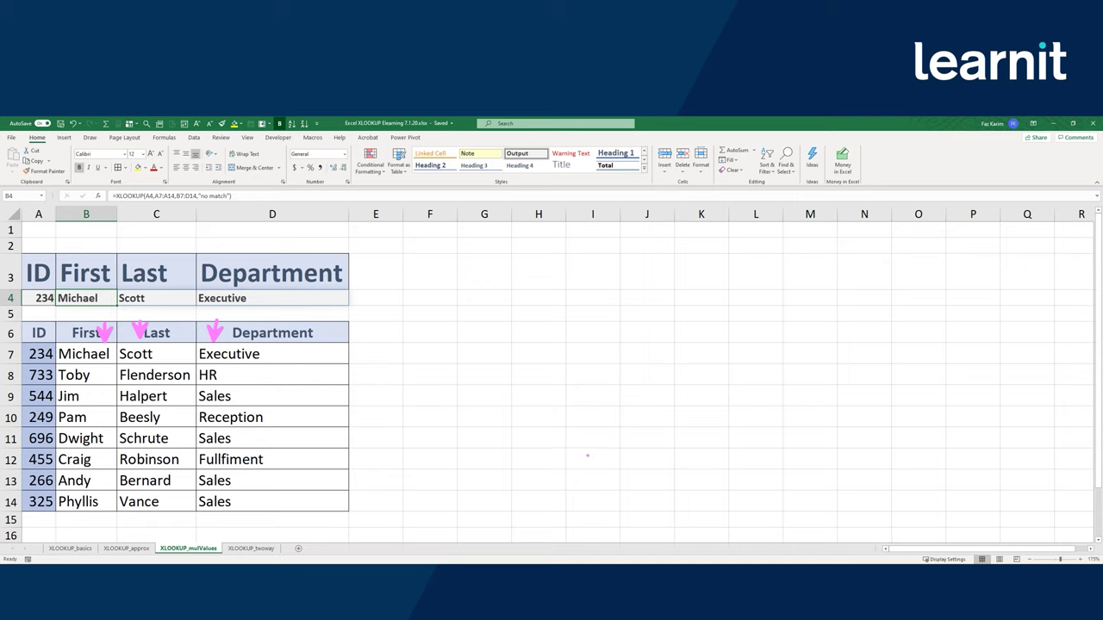
Replace the lookup ID in A4 with the ID of the Reception employee from the table below.
{"action": "left_click", "coordinate": [45, 298]}
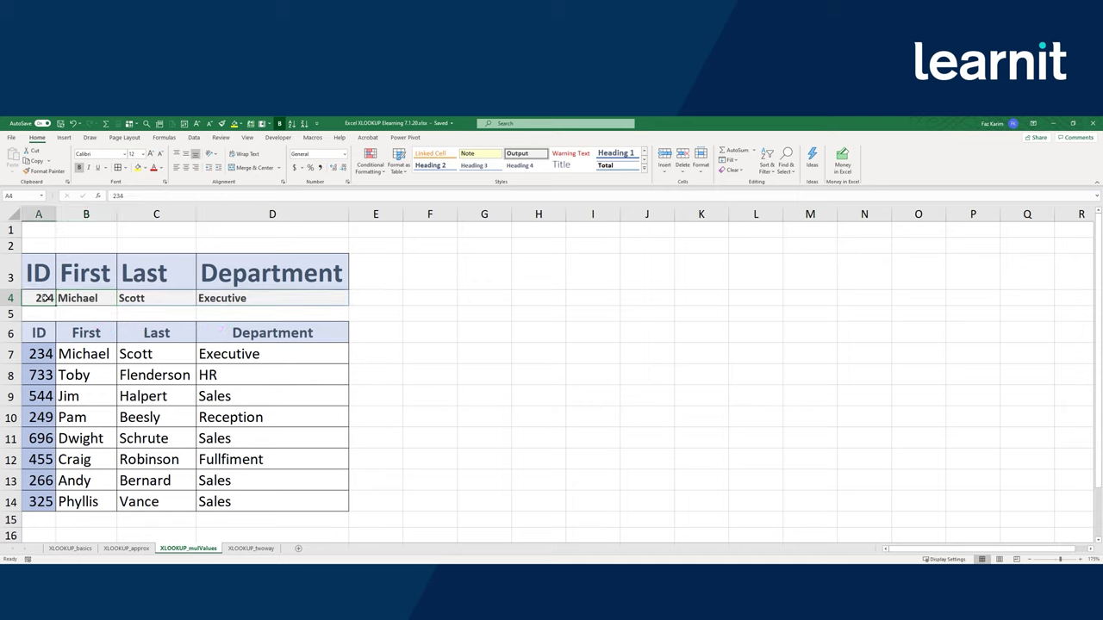
{"action": "key", "text": "Delete"}
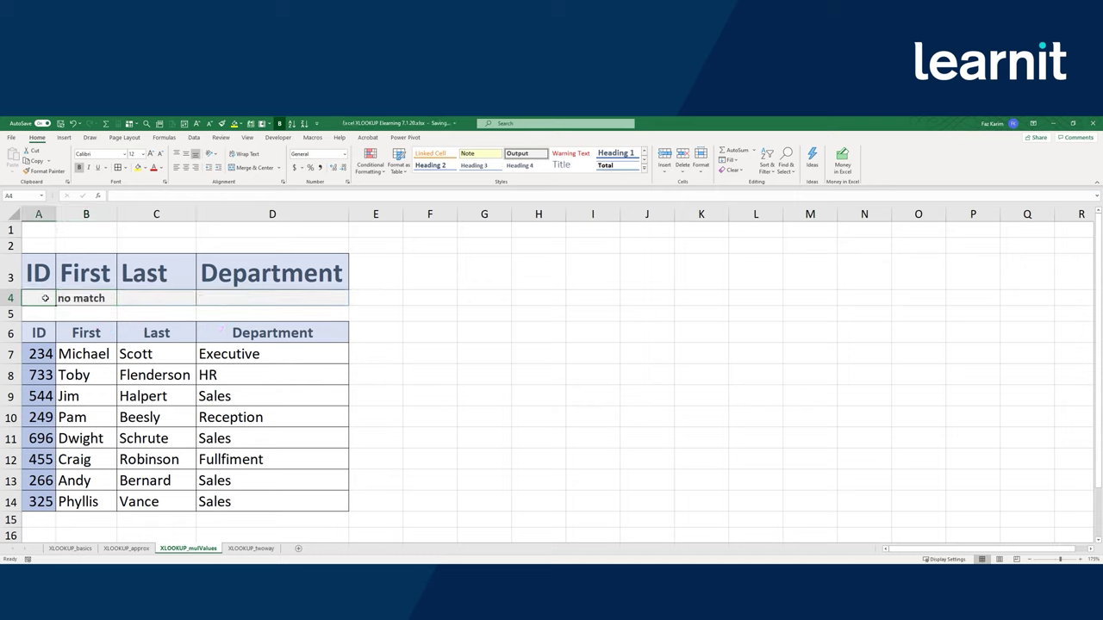
{"action": "type", "text": "249"}
{"action": "key", "text": "Return"}
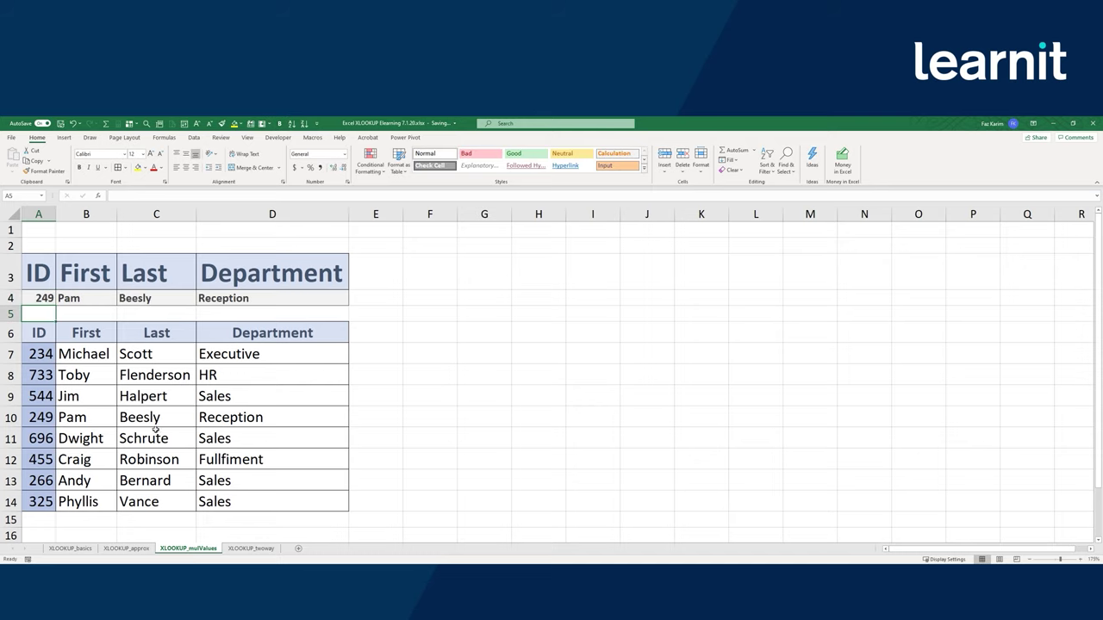
Test the not-found case by replacing the ID in A4 with one missing from the A7:A14 list.
{"action": "left_click", "coordinate": [33, 295]}
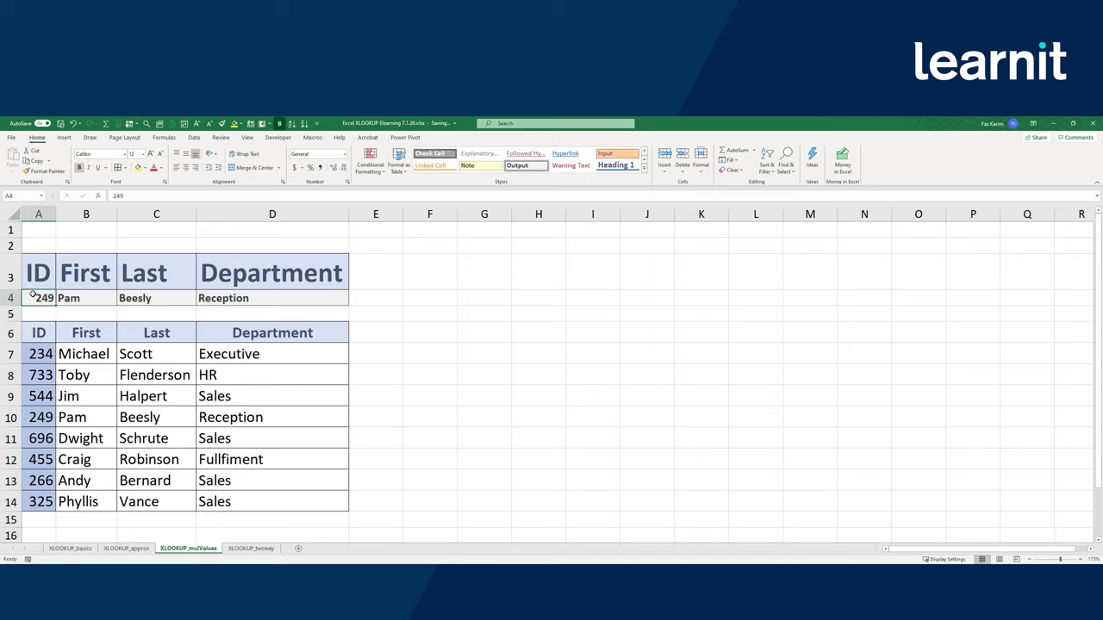
{"action": "key", "text": "Delete"}
{"action": "type", "text": "123"}
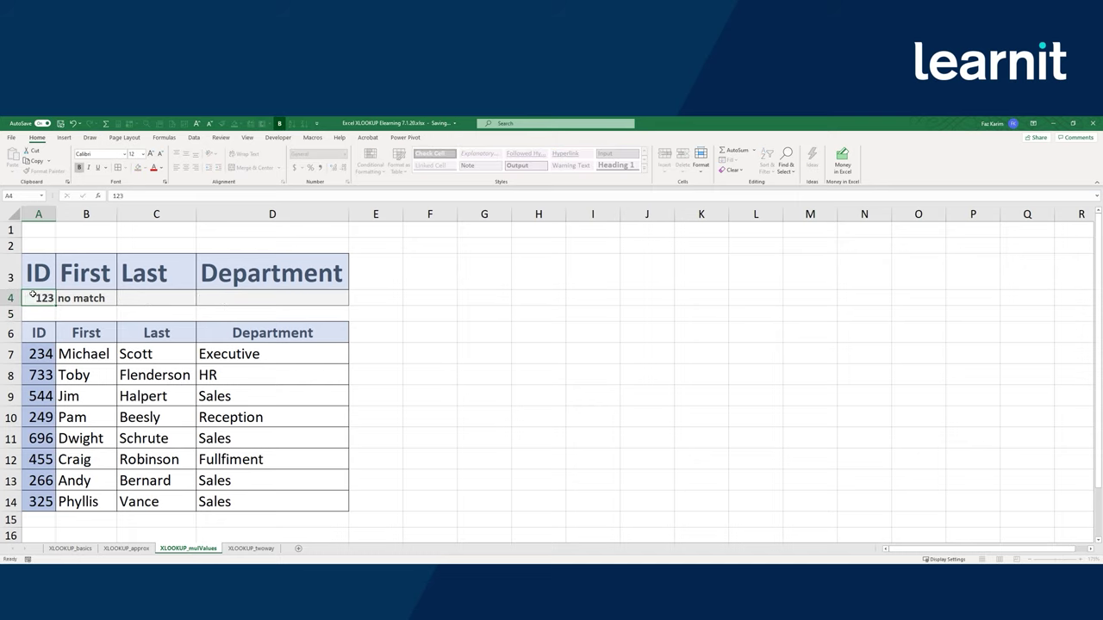
{"action": "key", "text": "Return"}
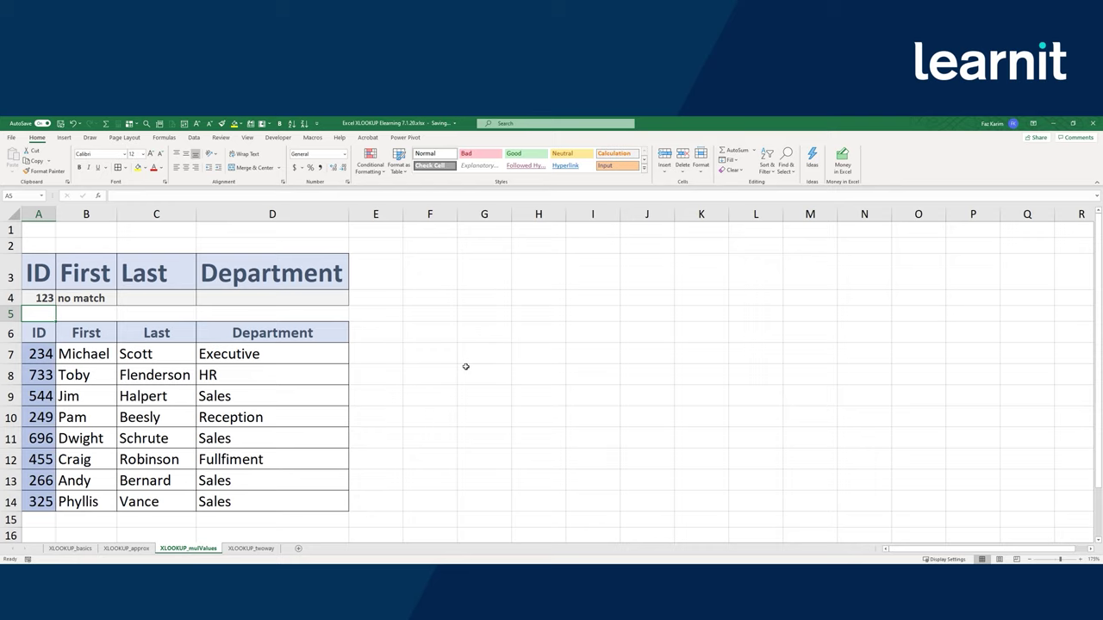
Restore the Reception employee's ID in A4 and open the XLOOKUP formula in B4 for review.
{"action": "left_click", "coordinate": [47, 298]}
{"action": "type", "text": "249"}
{"action": "key", "text": "Return"}
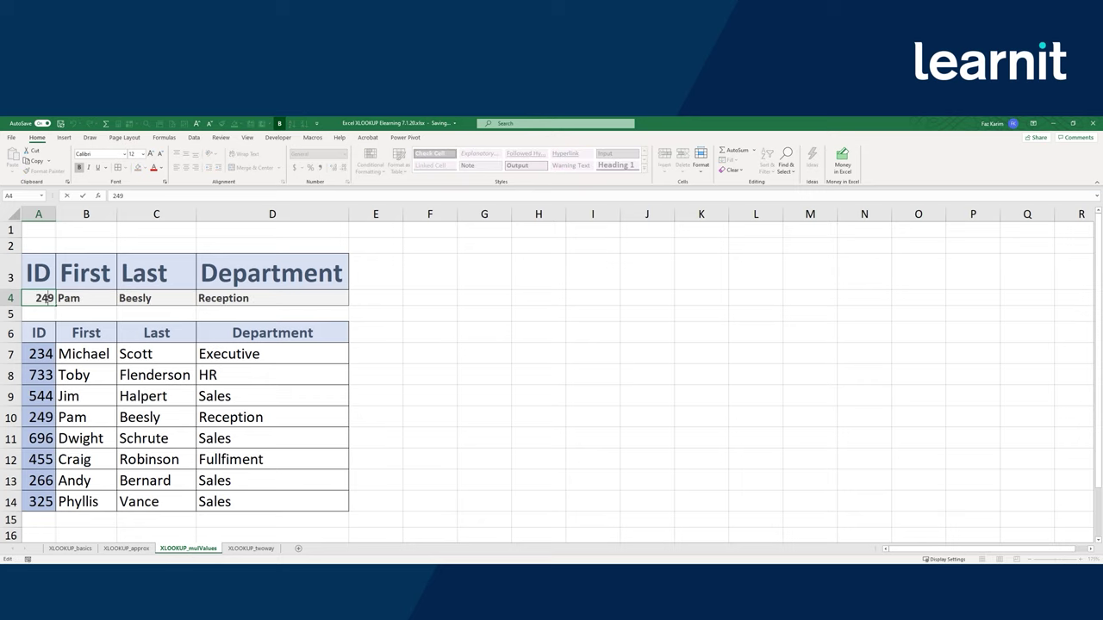
{"action": "left_click", "coordinate": [82, 299]}
{"action": "double_click", "coordinate": [82, 299]}
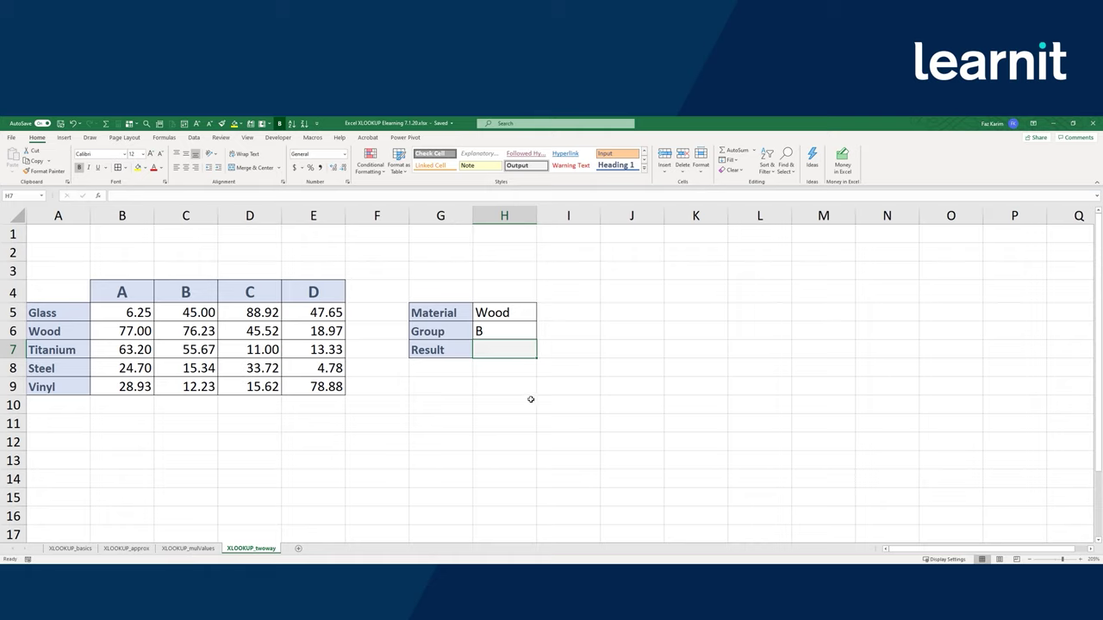
Start an XLOOKUP formula in H7 of the XLOOKUP_twoway sheet, using lookup value H6 and lookup array B4:E4.
{"action": "type", "text": "=xl"}
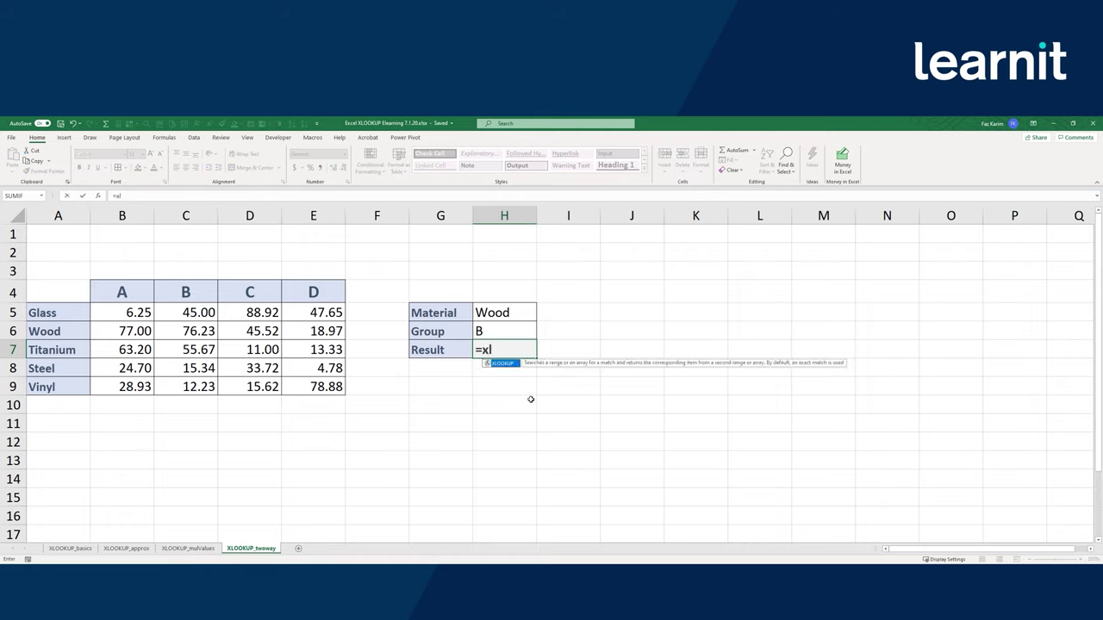
{"action": "key", "text": "Tab"}
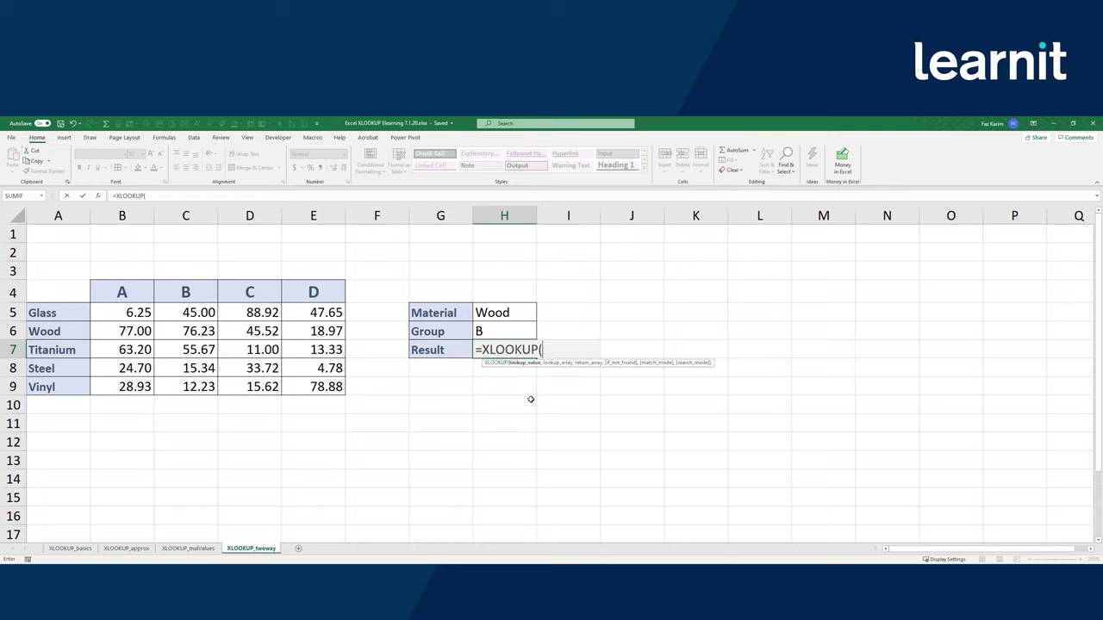
{"action": "left_click", "coordinate": [507, 331]}
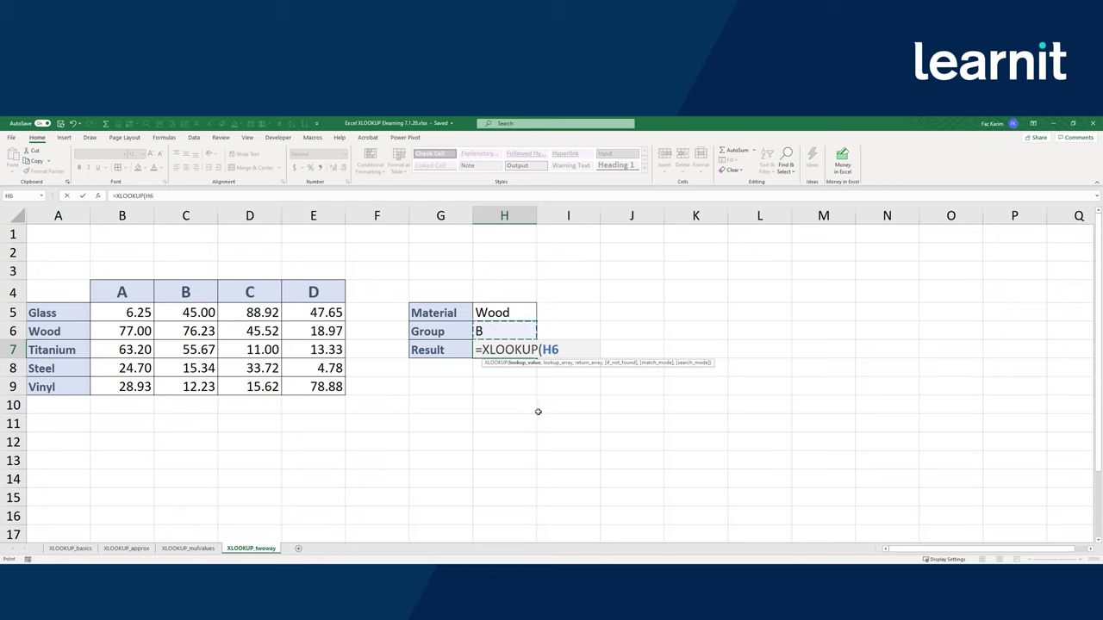
{"action": "type", "text": ","}
{"action": "left_click_drag", "start_coordinate": [100, 295], "coordinate": [323, 298]}
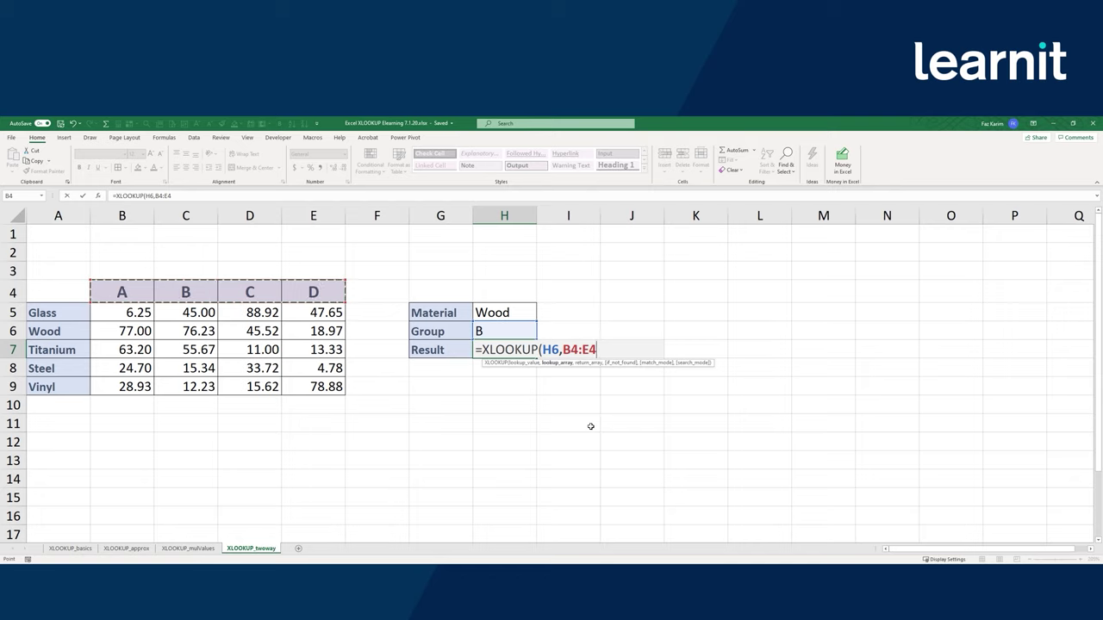
{"action": "type", "text": ","}
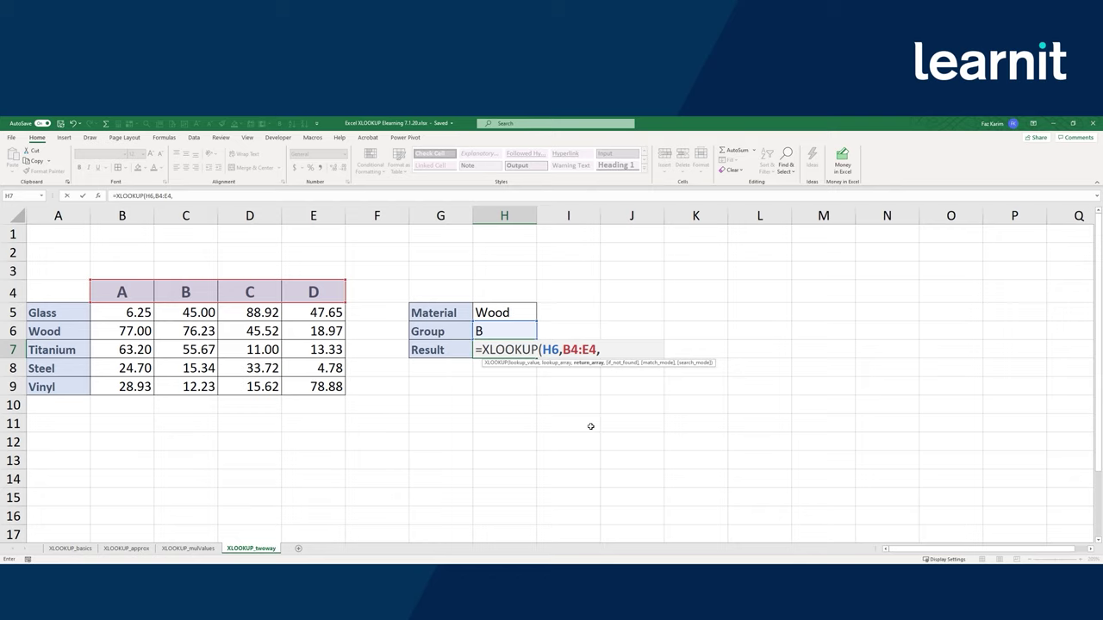
Nest a second XLOOKUP as the return array in H7, with lookup value H5 and lookup array A5:A9.
{"action": "type", "text": "xl"}
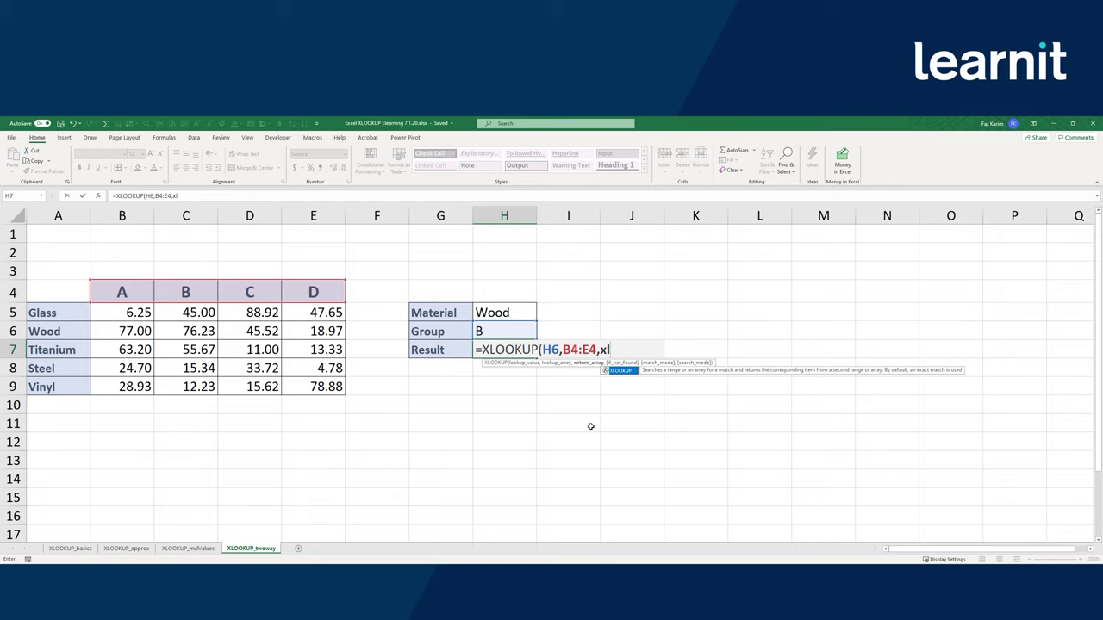
{"action": "key", "text": "Tab"}
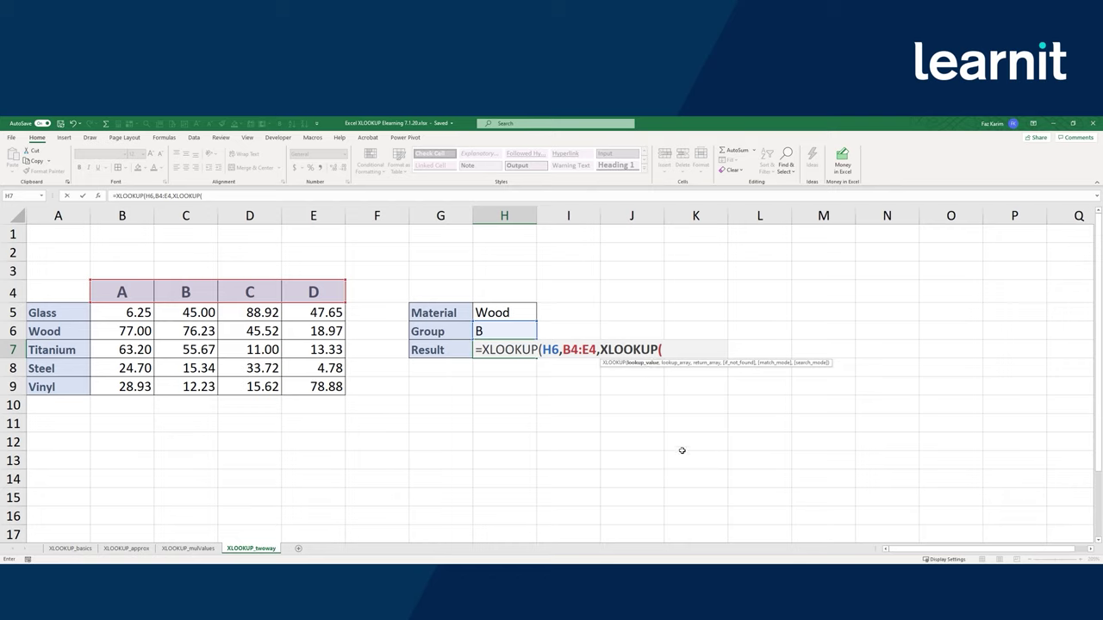
{"action": "key", "text": "Up"}
{"action": "key", "text": "Up"}
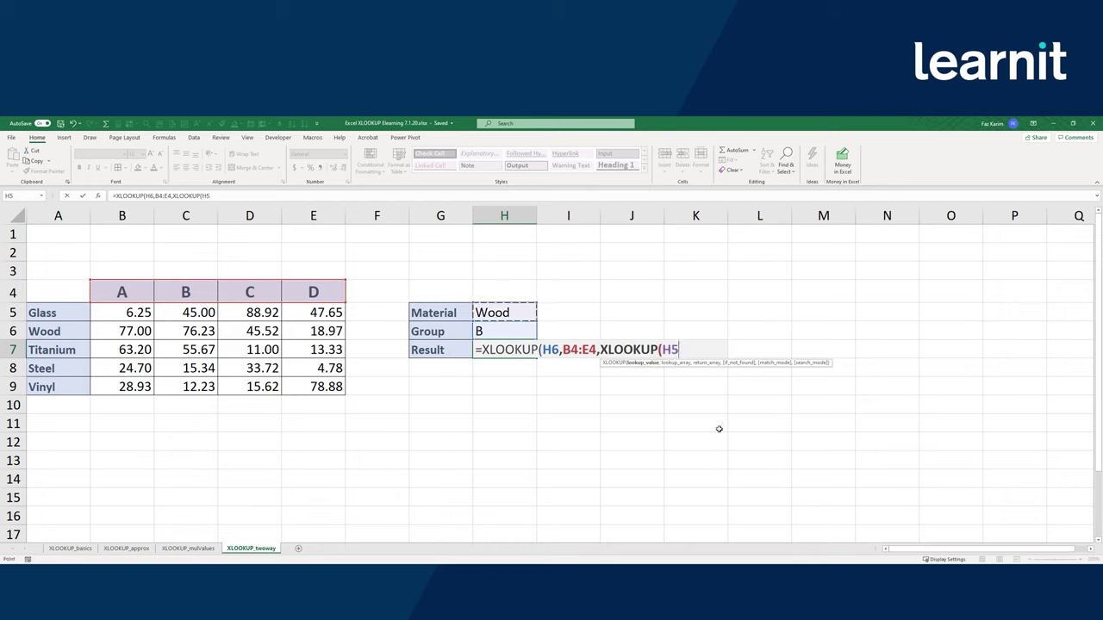
{"action": "type", "text": ","}
{"action": "left_click_drag", "start_coordinate": [75, 313], "coordinate": [80, 386]}
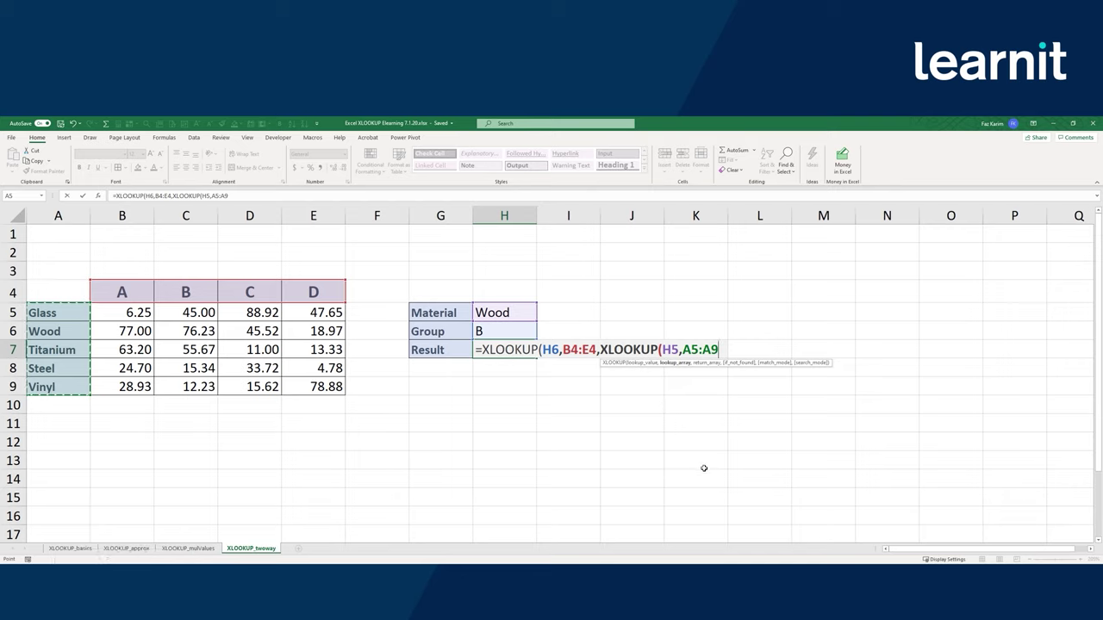
{"action": "type", "text": ","}
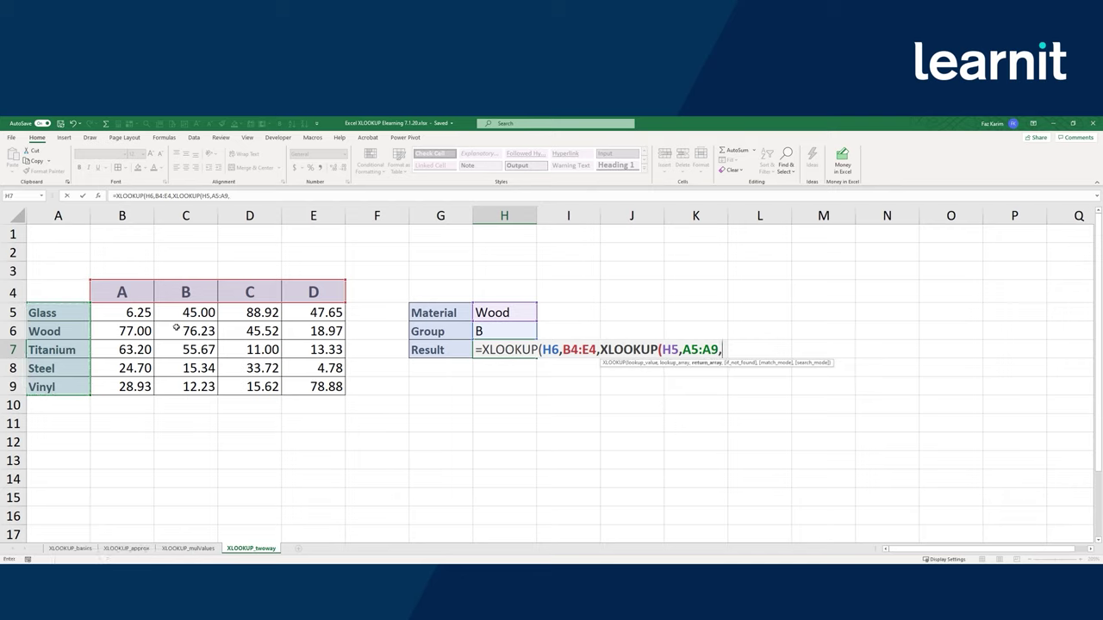
Set the nested XLOOKUP's return array to B5:E9, close both functions and enter the H7 formula.
{"action": "left_click_drag", "start_coordinate": [116, 313], "coordinate": [299, 388]}
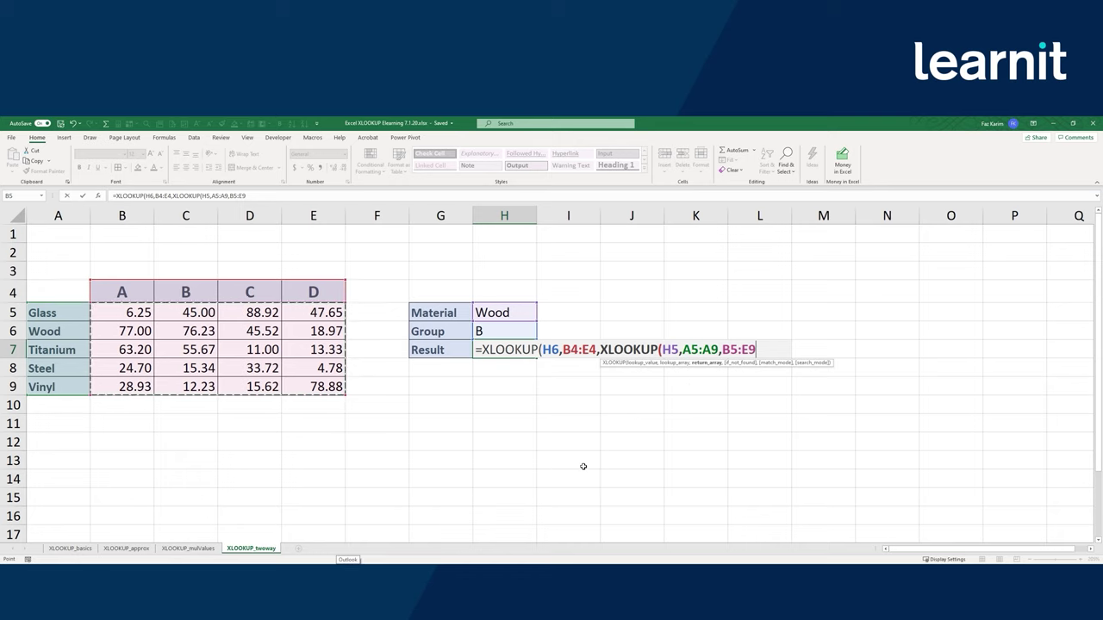
{"action": "type", "text": ")"}
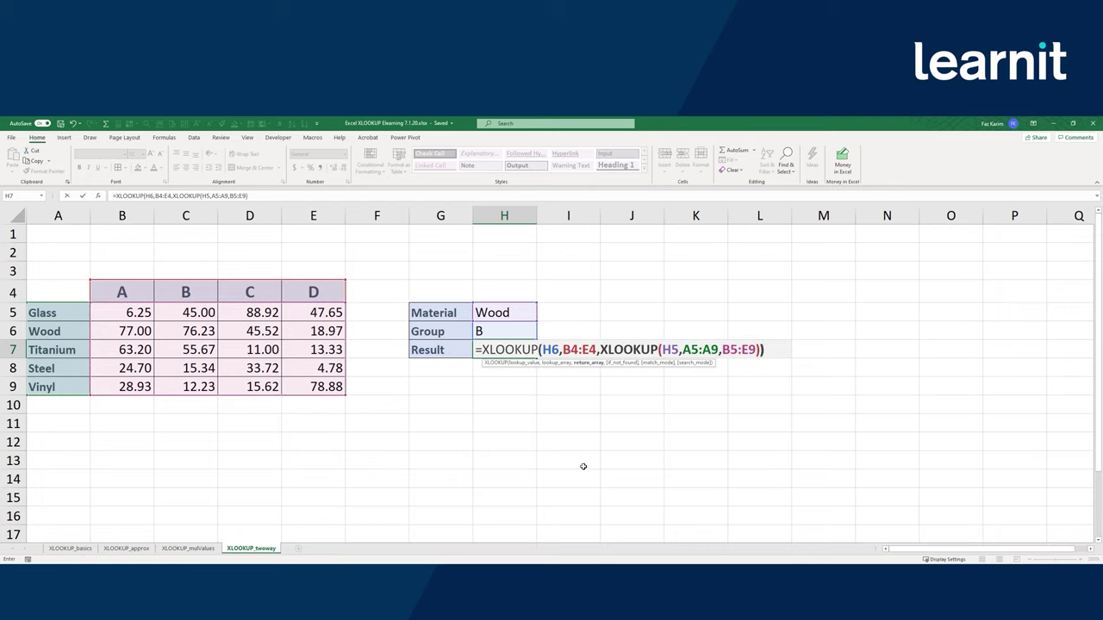
{"action": "type", "text": ")"}
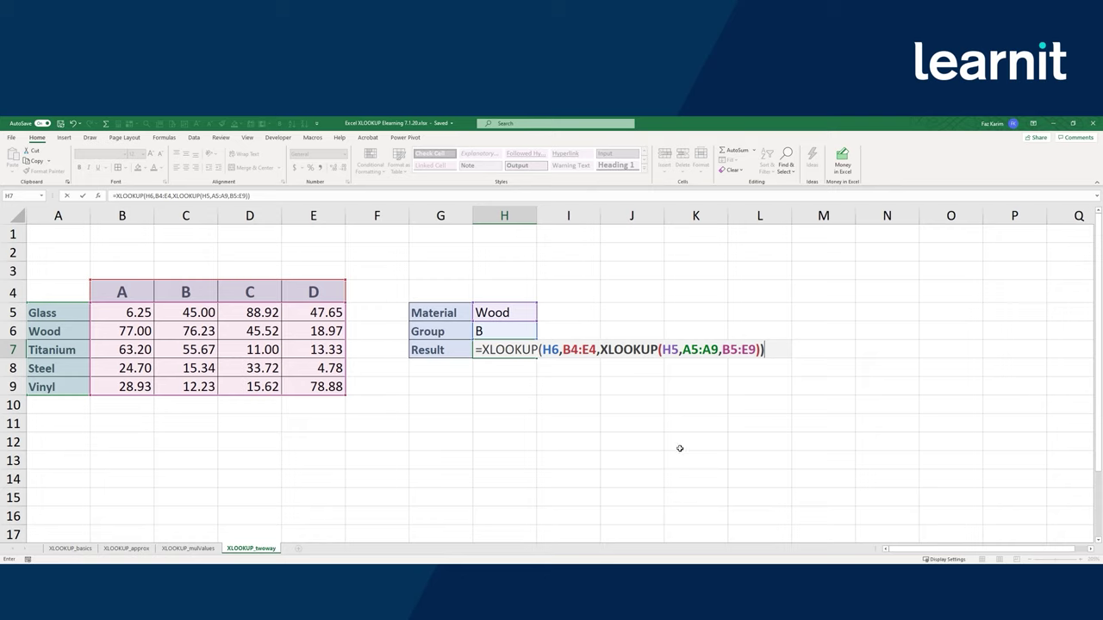
{"action": "left_click_drag", "start_coordinate": [614, 361], "coordinate": [722, 366]}
{"action": "key", "text": "ctrl+Return"}
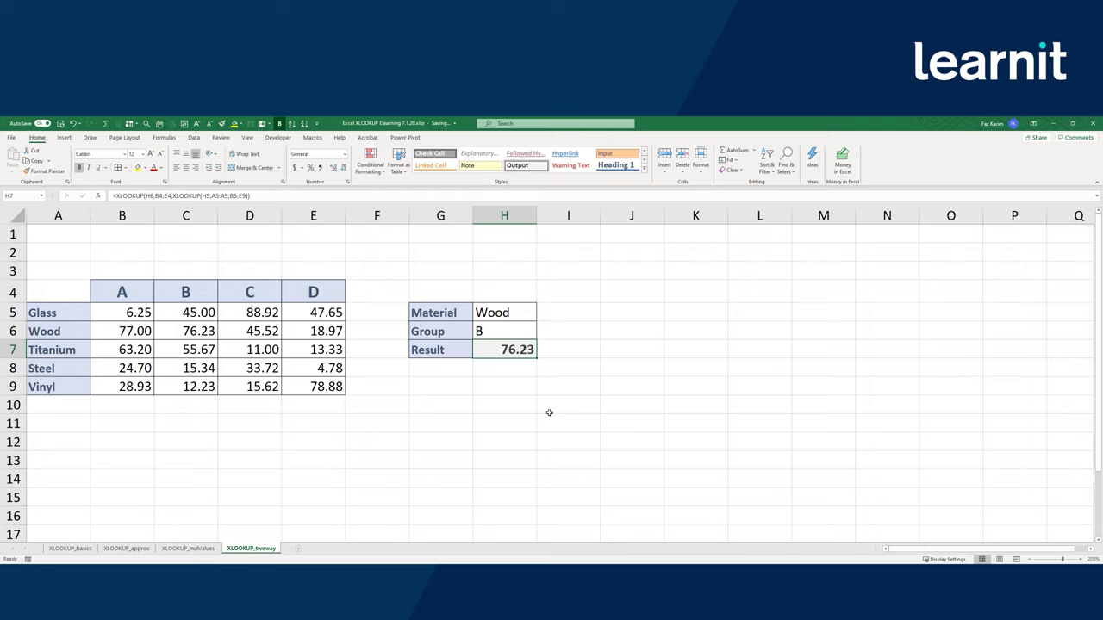
Review the arguments of the nested XLOOKUP formula in H7, then leave the cell without changing it.
{"action": "double_click", "coordinate": [520, 345]}
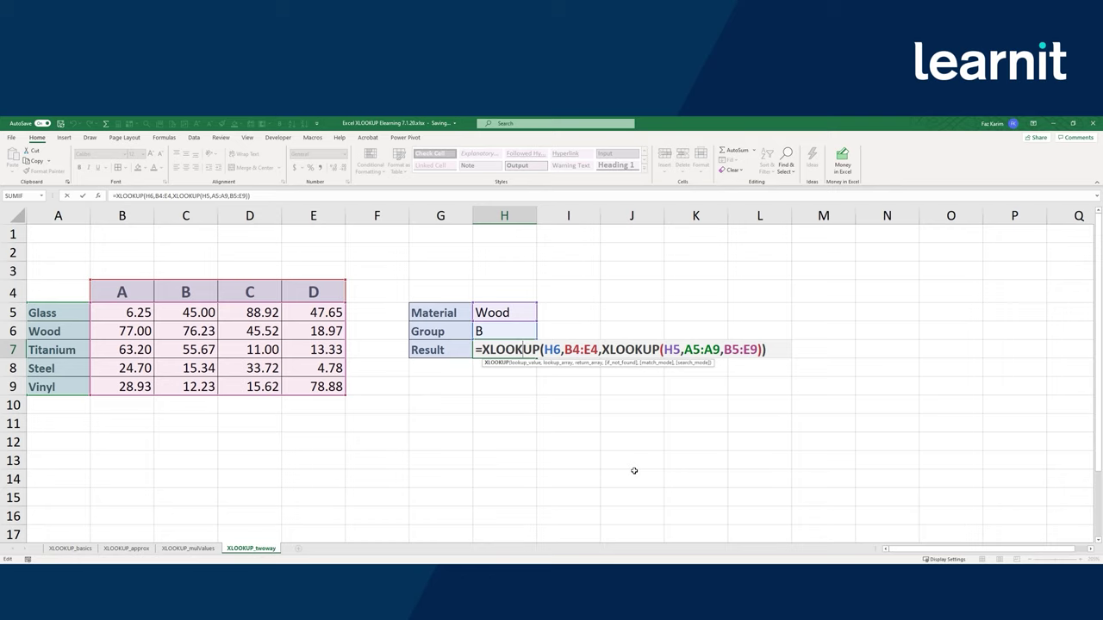
{"action": "left_click_drag", "start_coordinate": [500, 368], "coordinate": [720, 372]}
{"action": "key", "text": "ctrl+Return"}
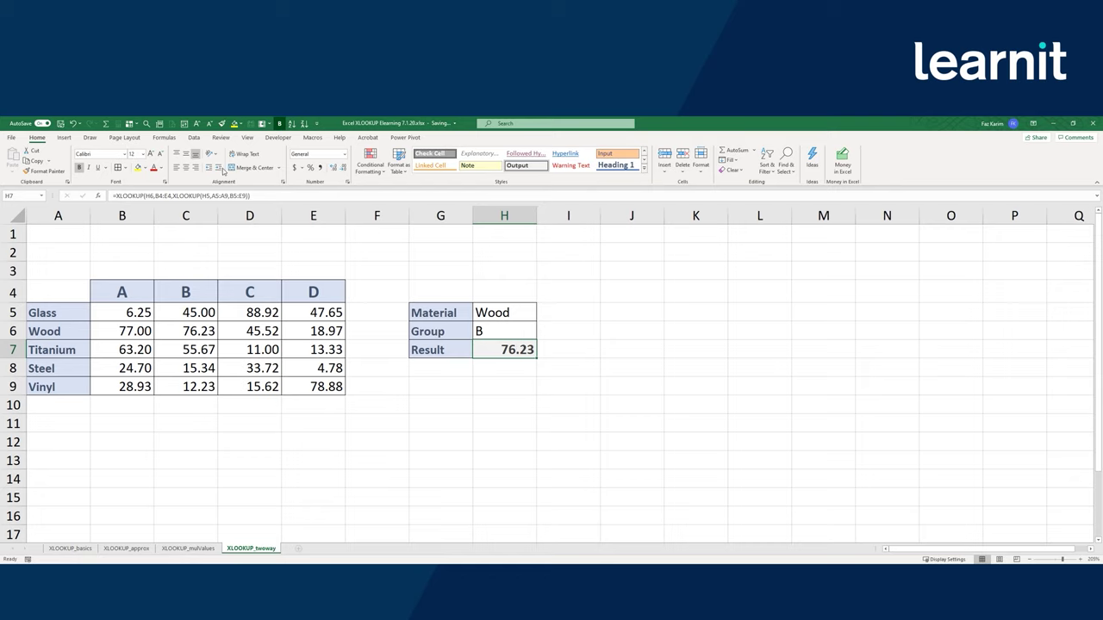
Run Evaluate Formula on H7 and step through the nested XLOOKUP until it is fully evaluated.
{"action": "left_click", "coordinate": [164, 138]}
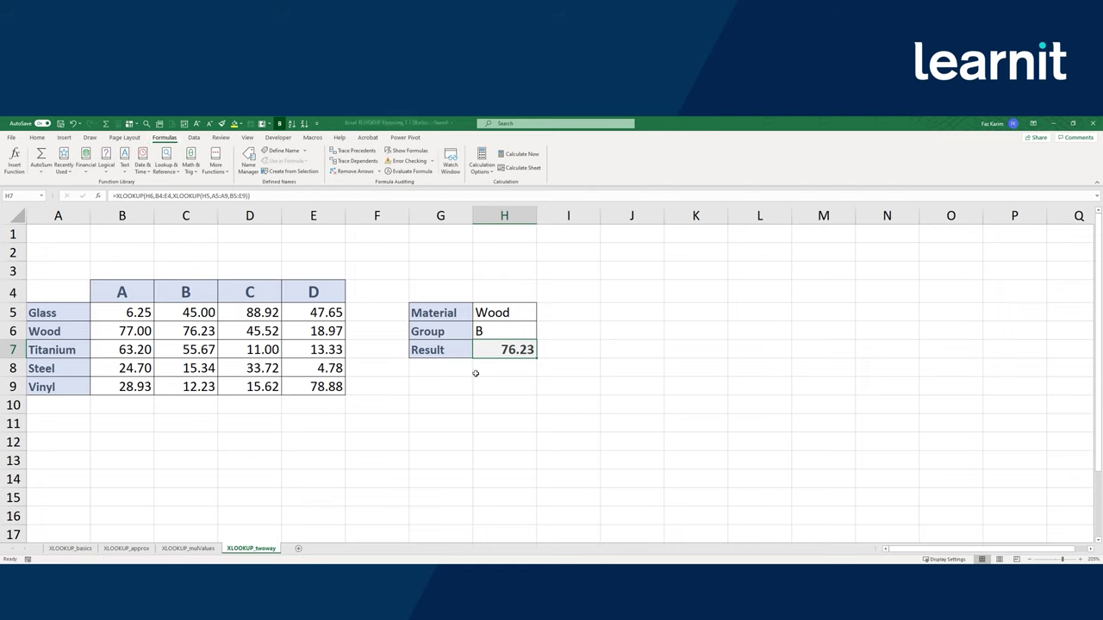
{"action": "left_click", "coordinate": [411, 172]}
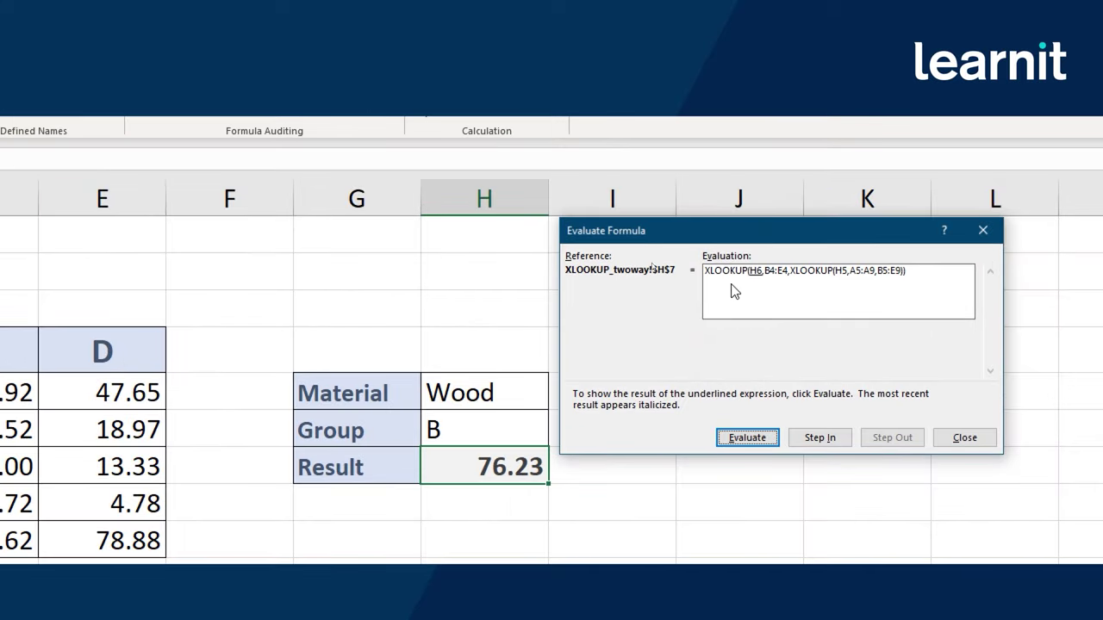
{"action": "left_click", "coordinate": [763, 439]}
{"action": "left_click", "coordinate": [764, 440]}
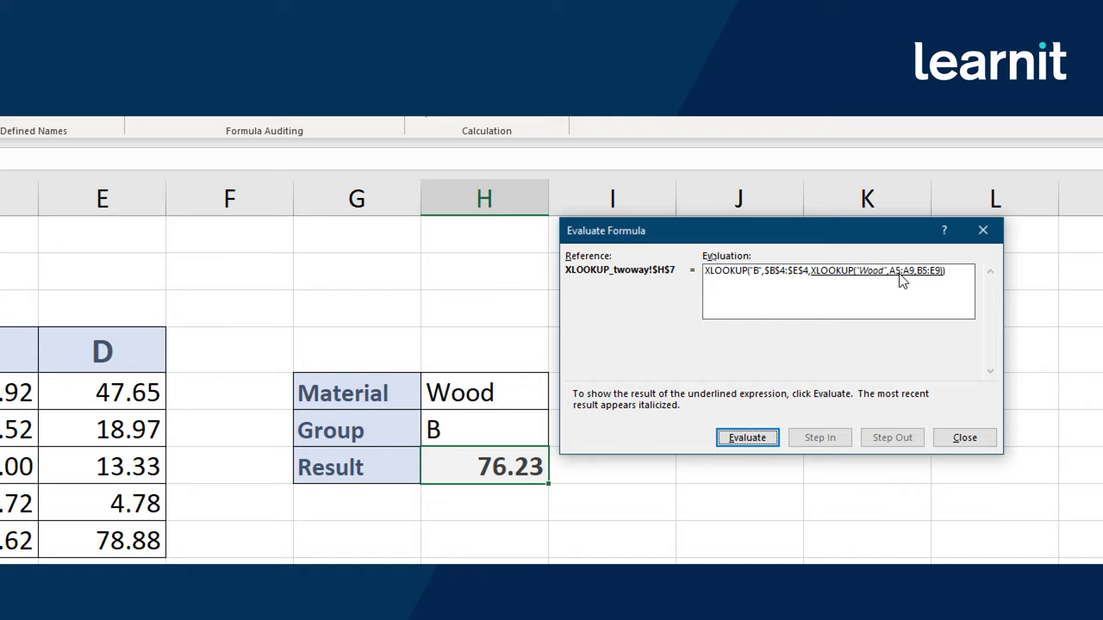
{"action": "left_click", "coordinate": [762, 438]}
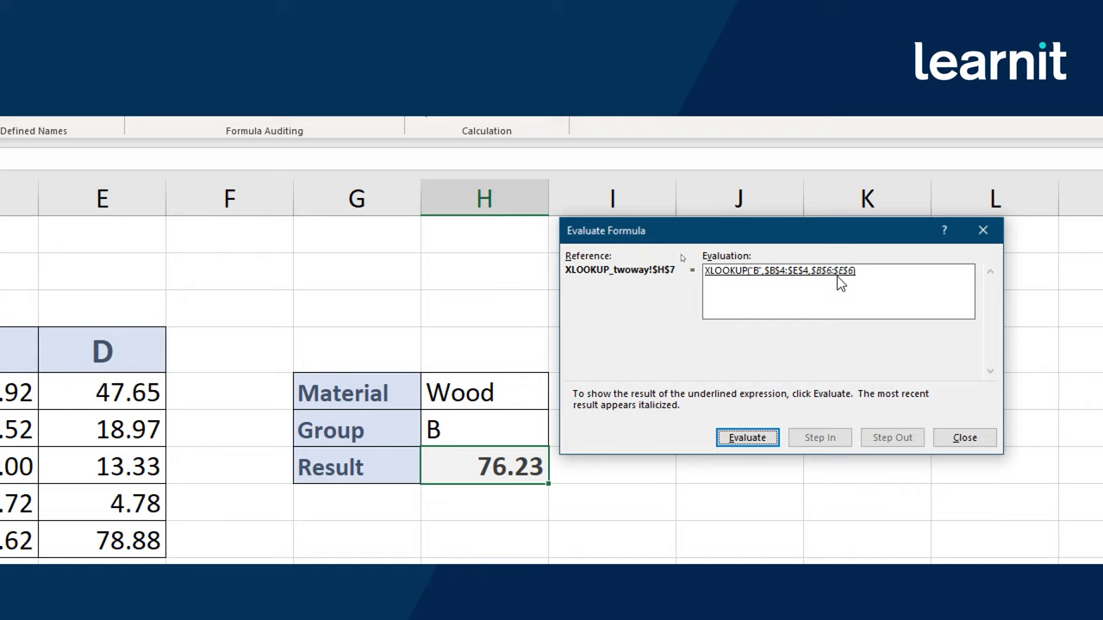
{"action": "left_click", "coordinate": [748, 438]}
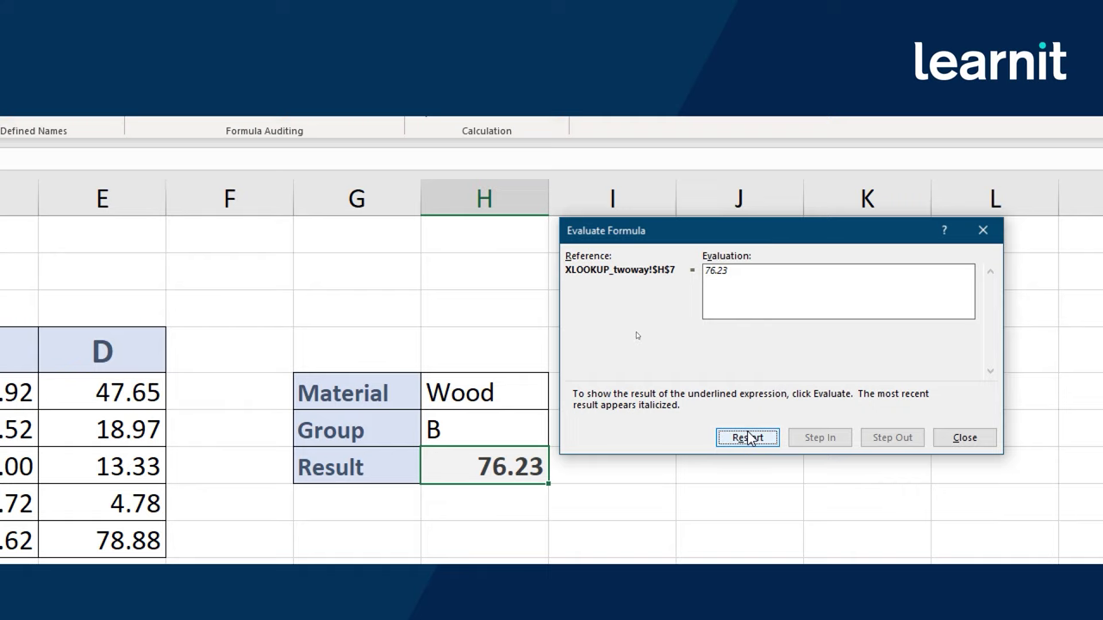